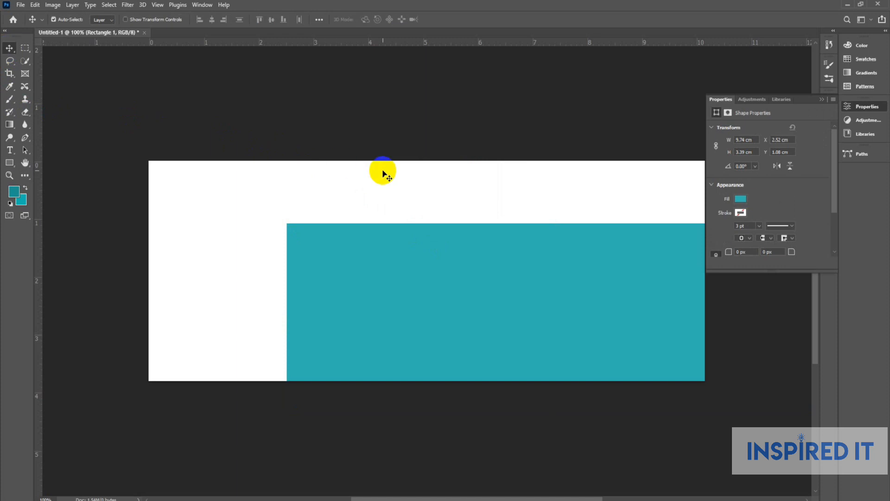
Select the whole canvas to prepare for aligning the teal rectangle.
key(ctrl+a)
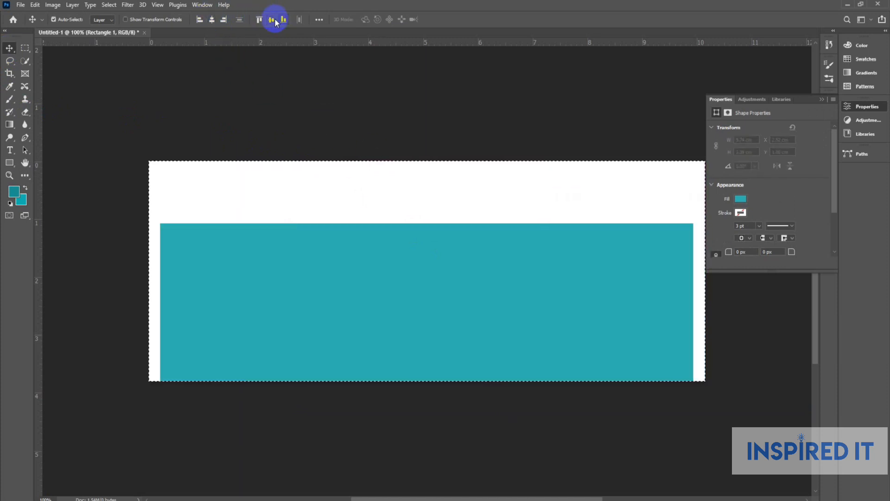
Centre the teal rectangle vertically and drag guides to its top, bottom, left and right edges.
click(272, 19)
drag(397, 44, 407, 172)
drag(404, 43, 430, 328)
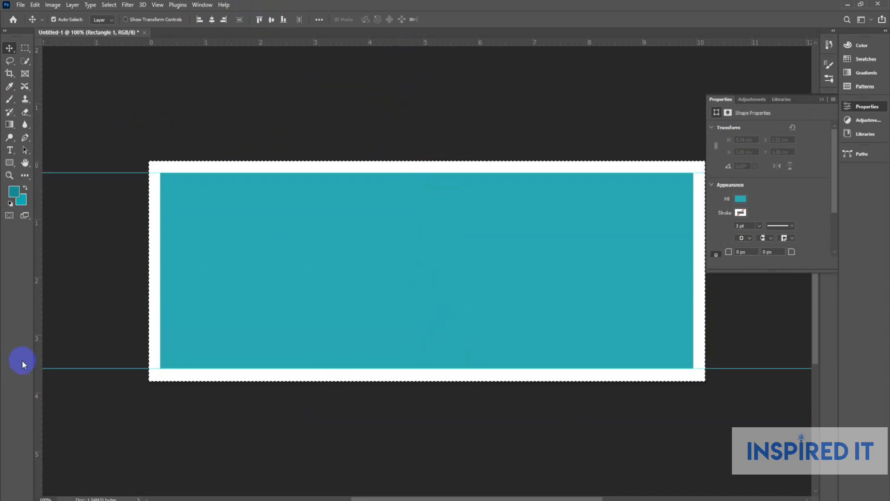
drag(39, 359, 160, 351)
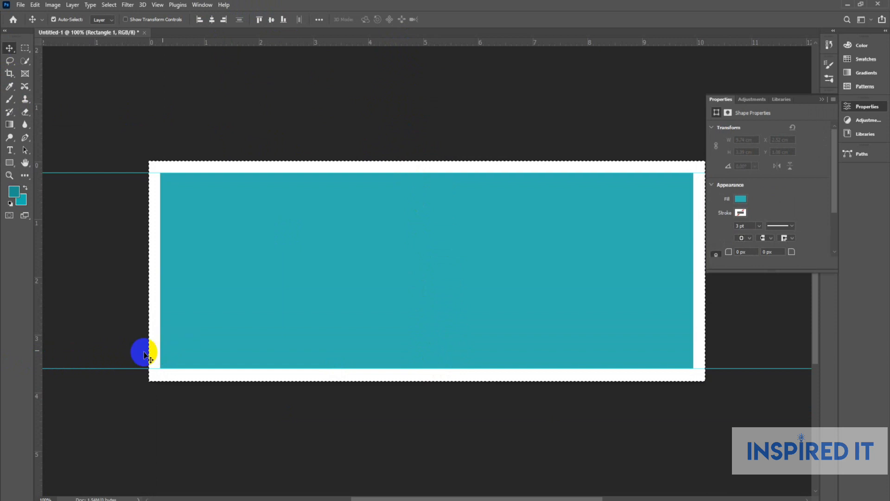
drag(38, 349, 567, 346)
drag(673, 348, 694, 349)
Deselect and delete the Rectangle 1 layer, leaving only the white Background.
click(547, 124)
click(524, 236)
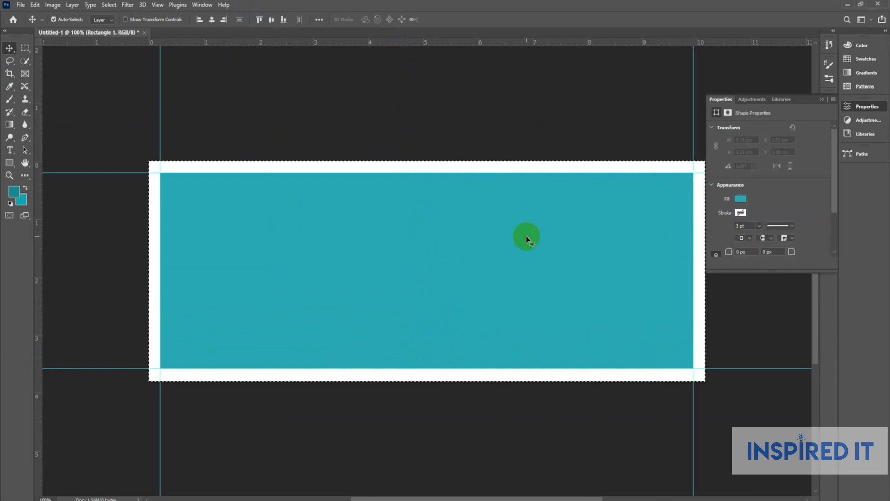
key(Delete)
click(433, 191)
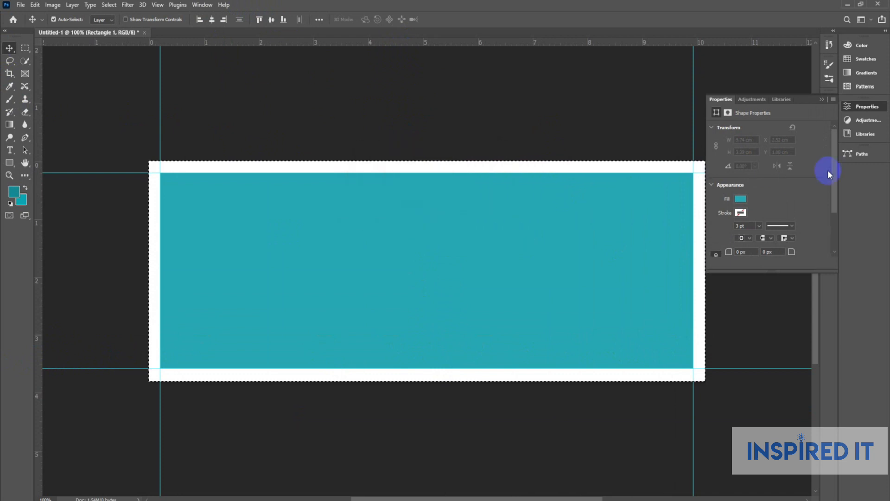
click(855, 102)
click(829, 133)
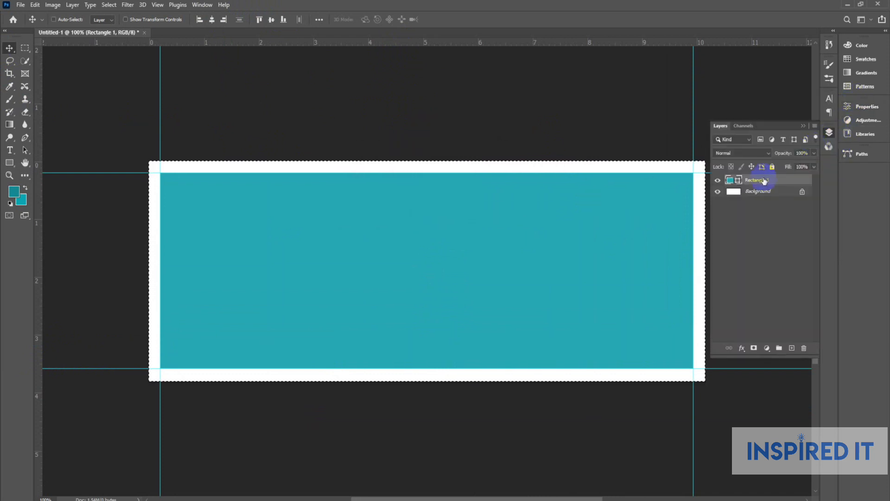
key(ctrl+d)
key(Delete)
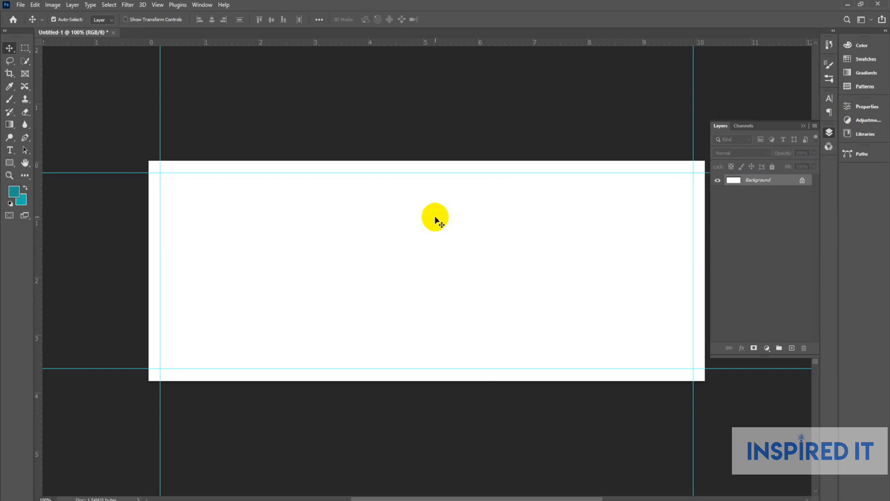
Open New Text Document (3) with the contact details in Notepad, then open Elements.psd.
click(830, 134)
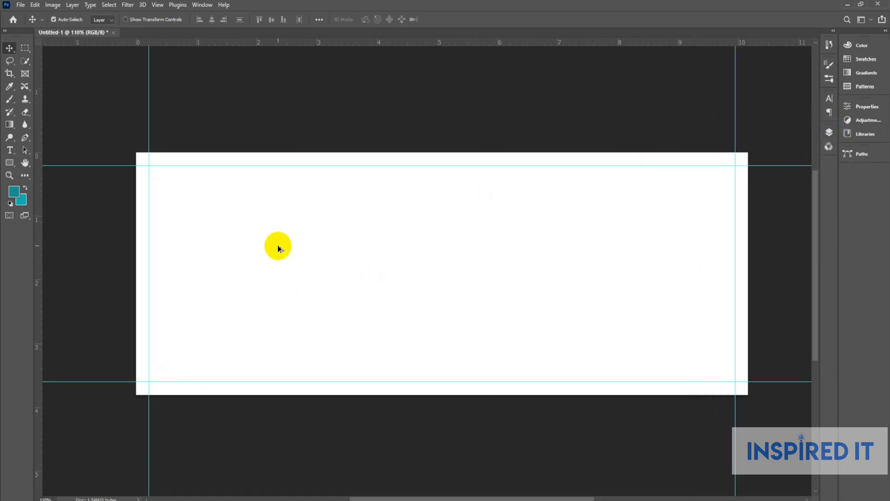
click(398, 119)
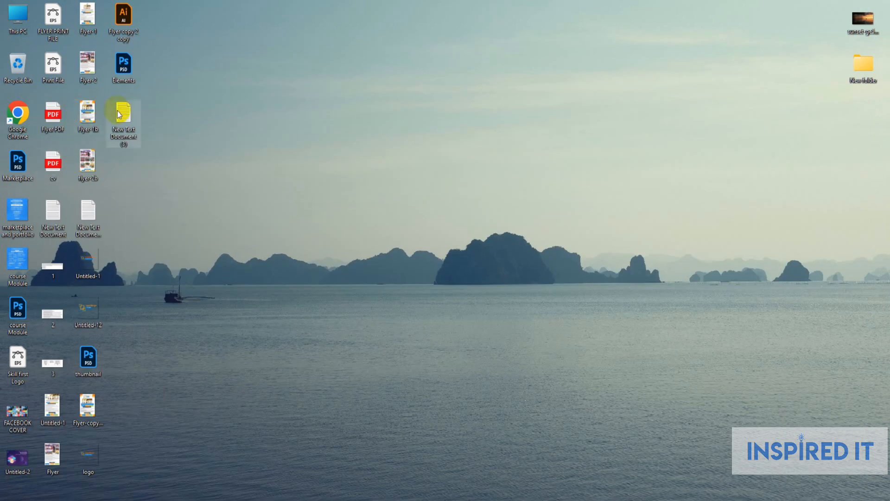
double_click(122, 117)
drag(714, 88, 332, 86)
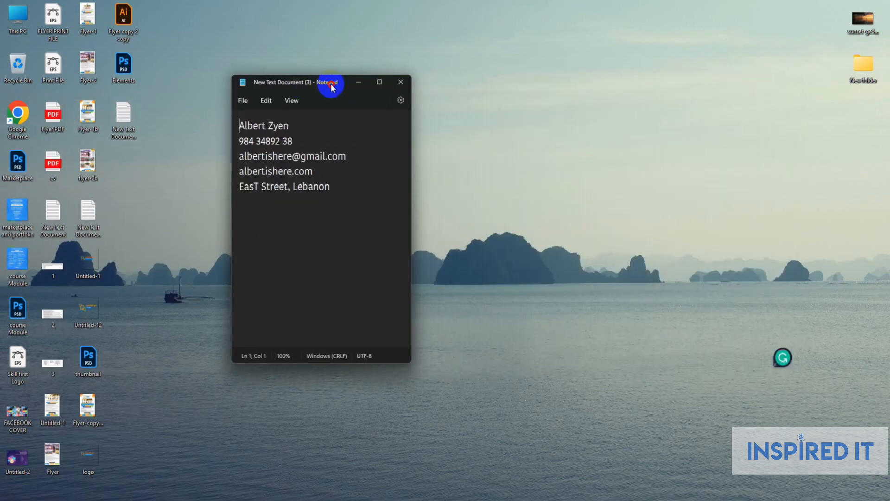
double_click(123, 65)
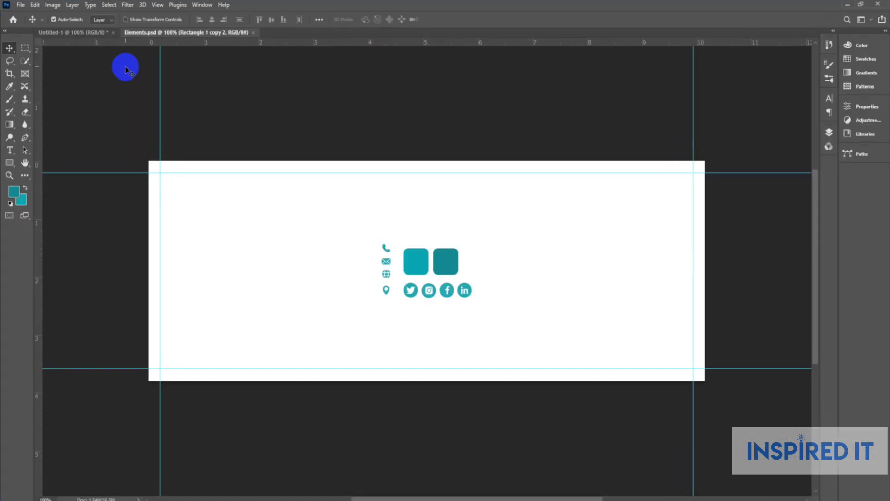
Recheck the contact-details note, then return to the blank Untitled-1 banner with its guides.
click(889, 500)
double_click(117, 123)
drag(722, 83, 260, 83)
click(314, 85)
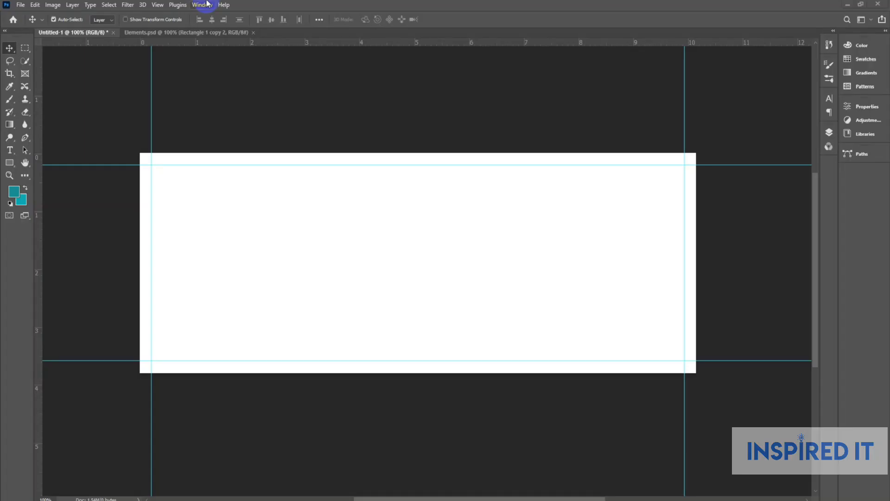
click(21, 4)
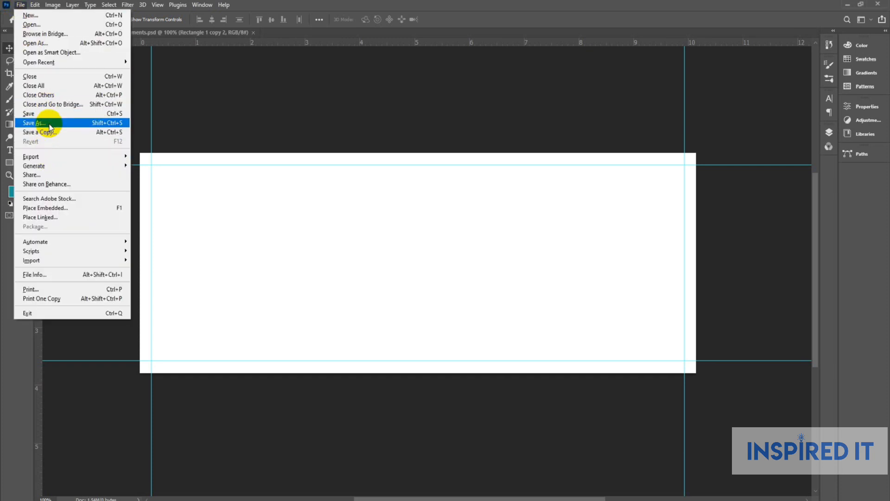
Place the portrait photo from Downloads as an embedded image, scaled down on the canvas.
click(62, 208)
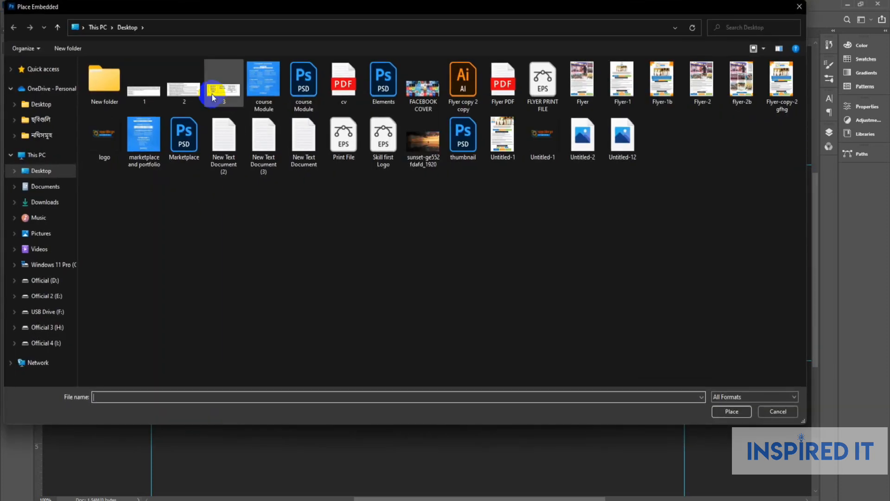
click(45, 202)
click(109, 104)
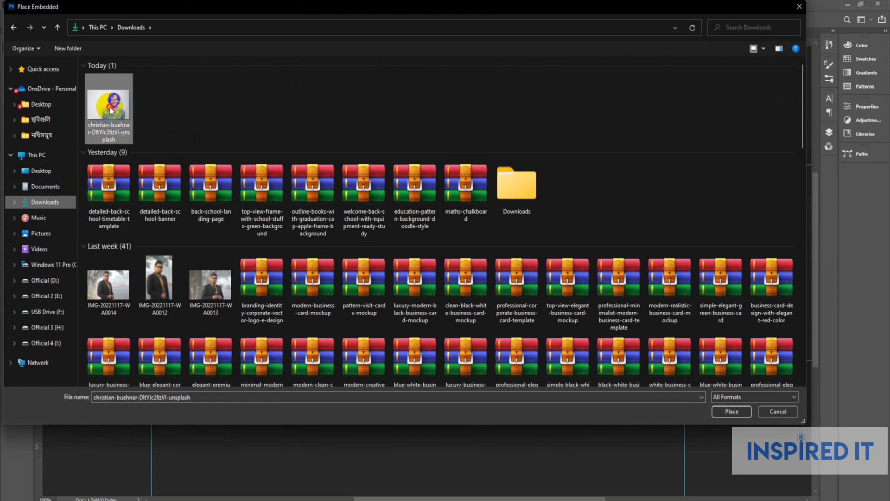
click(731, 412)
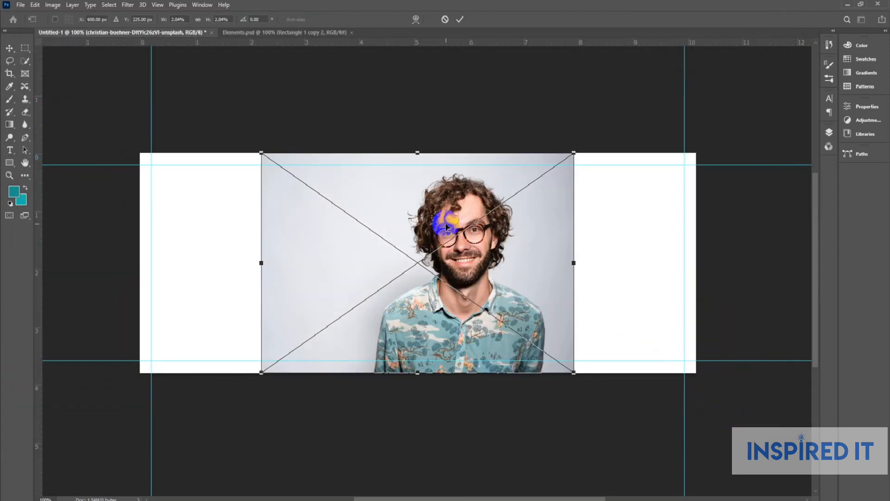
drag(573, 153, 522, 189)
key(Return)
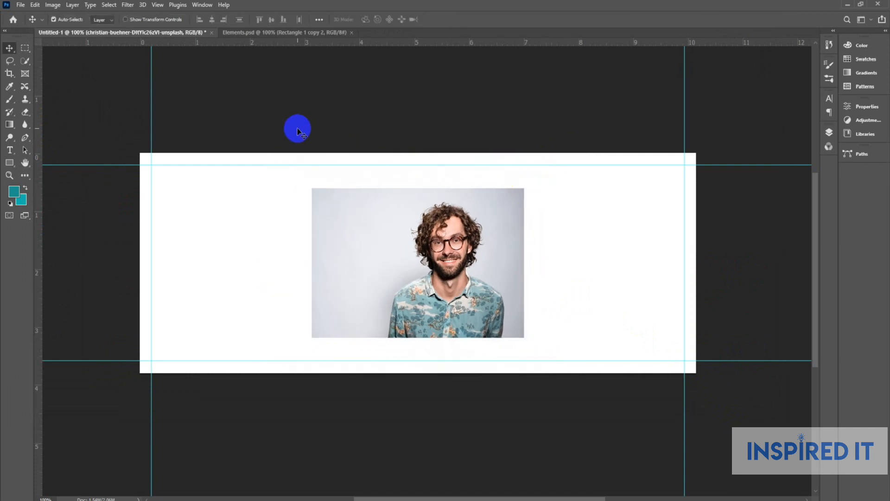
click(286, 124)
Draw a teal circle left of the photo and duplicate it with Ctrl+J.
click(10, 163)
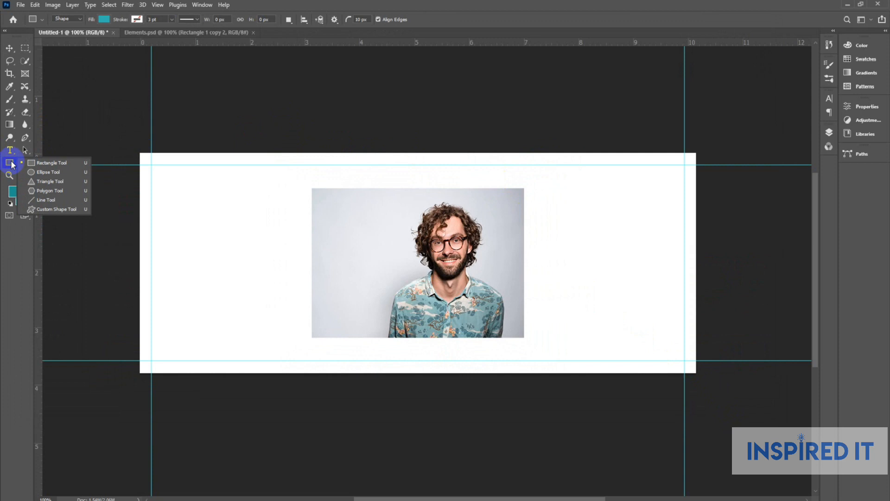
click(44, 174)
drag(207, 227, 306, 353)
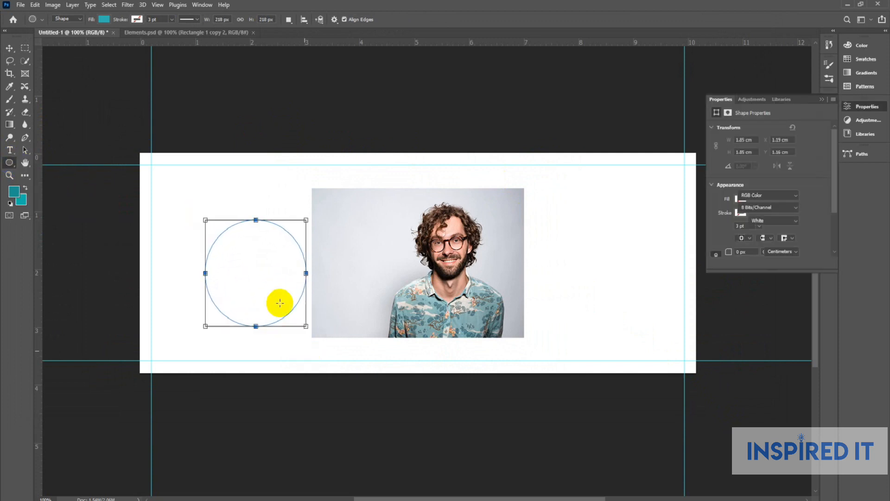
key(v)
click(291, 243)
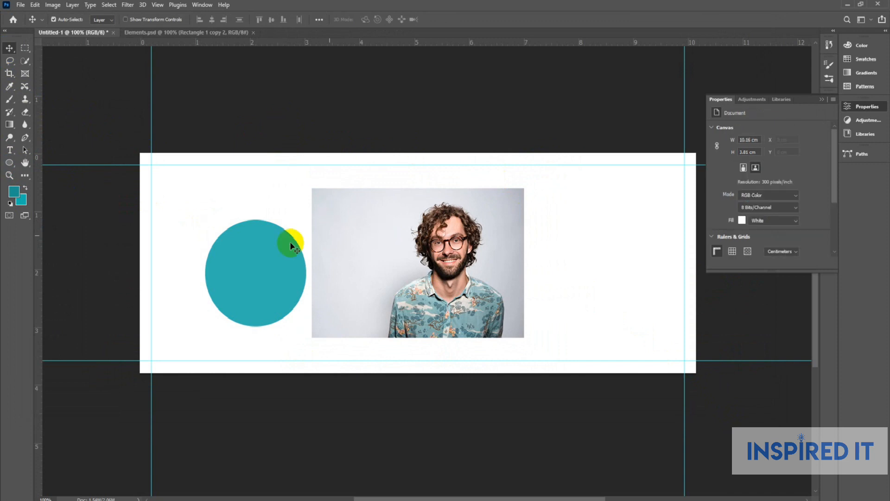
click(851, 111)
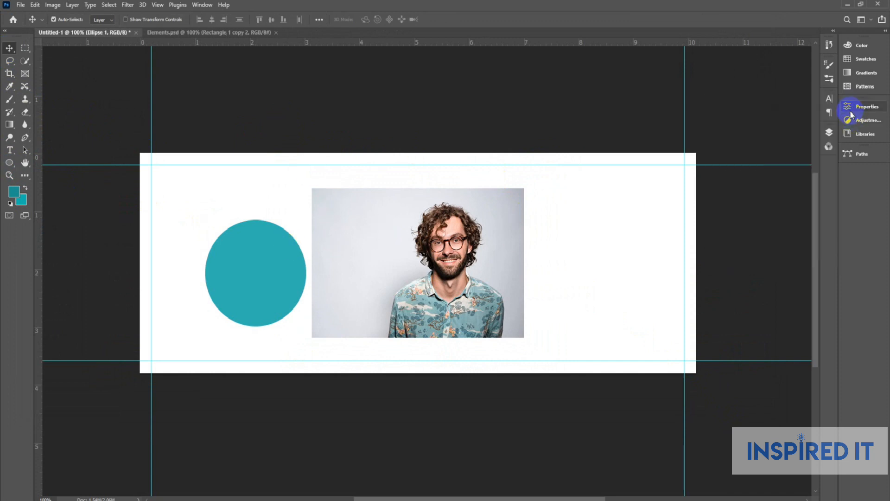
click(830, 133)
key(ctrl+j)
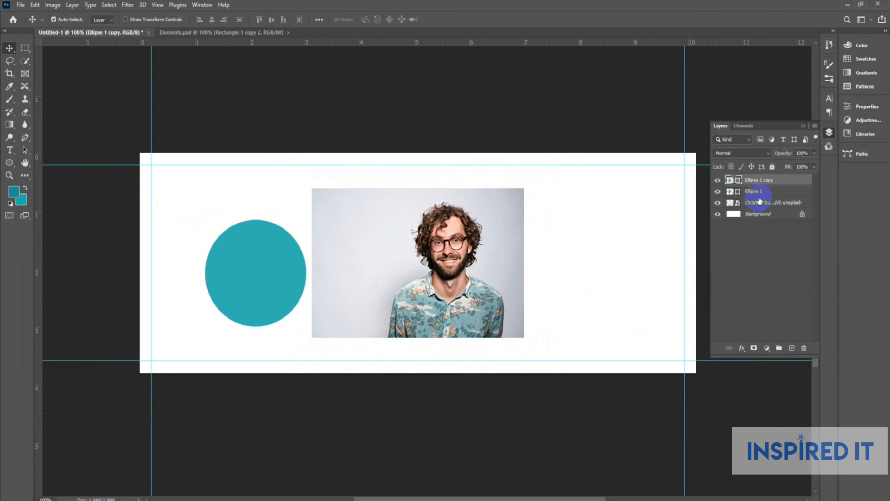
Clip the portrait inside the circle copy and resize it to fit the circle.
drag(446, 232, 247, 274)
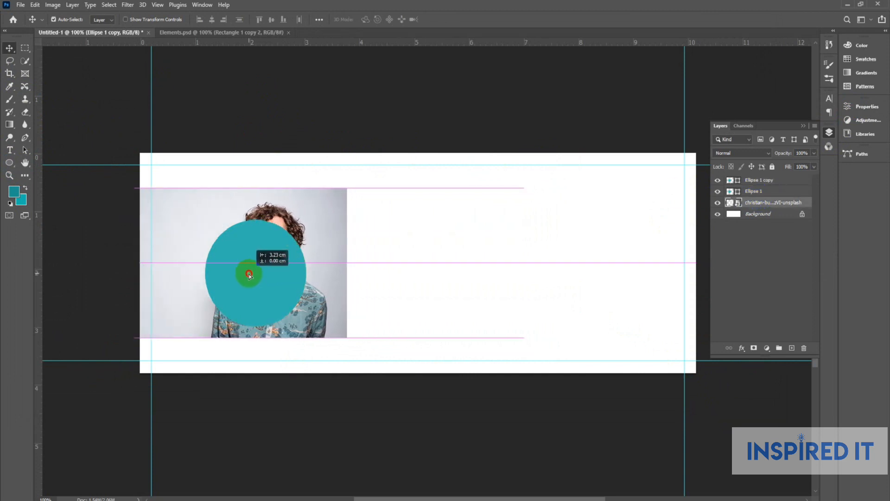
drag(766, 206, 766, 178)
alt+click(770, 183)
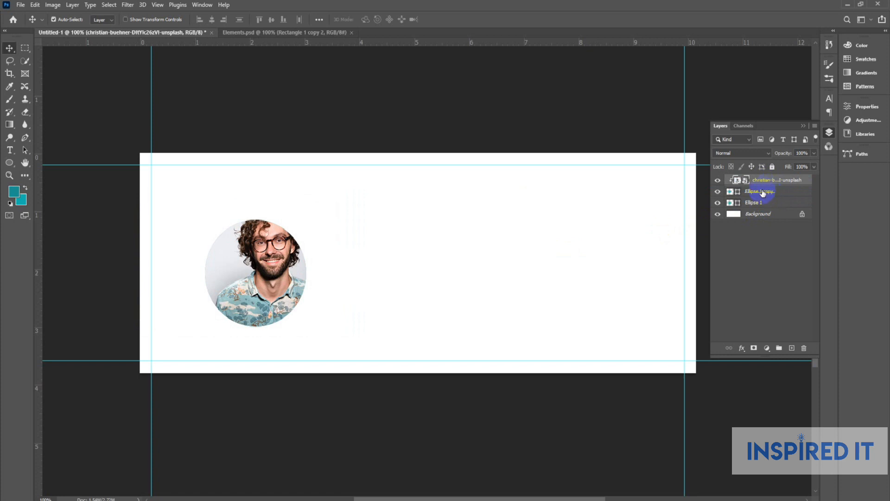
key(ctrl+t)
drag(345, 187, 312, 245)
key(Return)
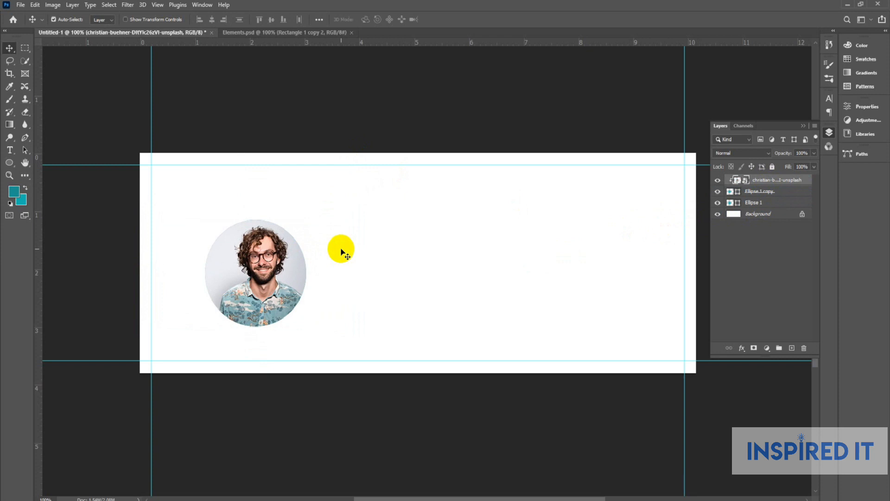
key(ctrl)
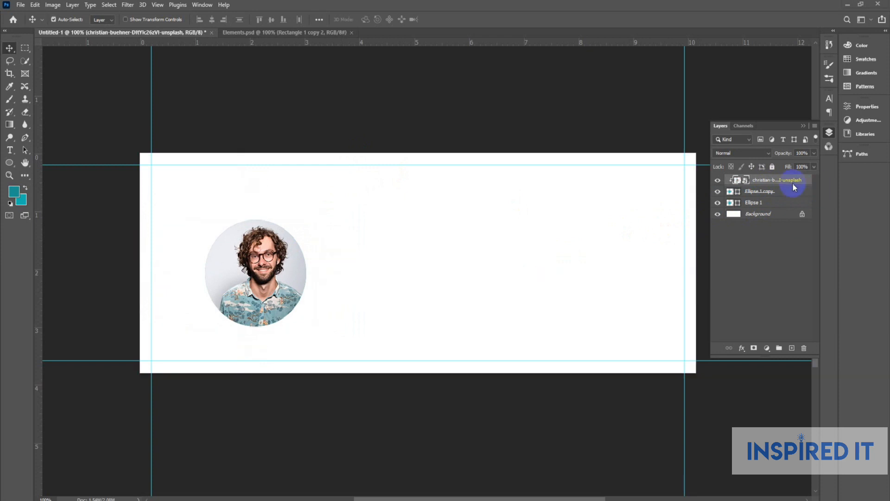
Enlarge Ellipse 1 slightly into a teal ring and group it with the photo and circle.
click(762, 205)
key(ctrl+t)
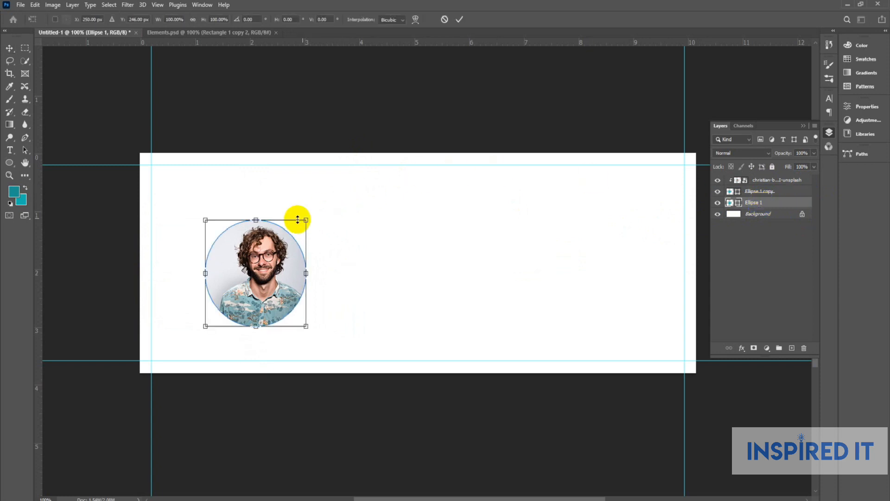
drag(307, 219, 308, 214)
key(Return)
scroll(302, 285, up, 3)
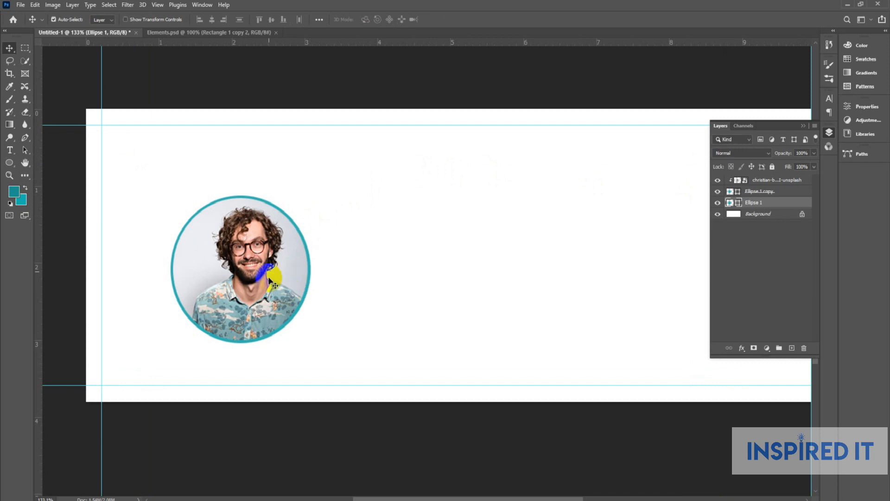
shift+click(765, 182)
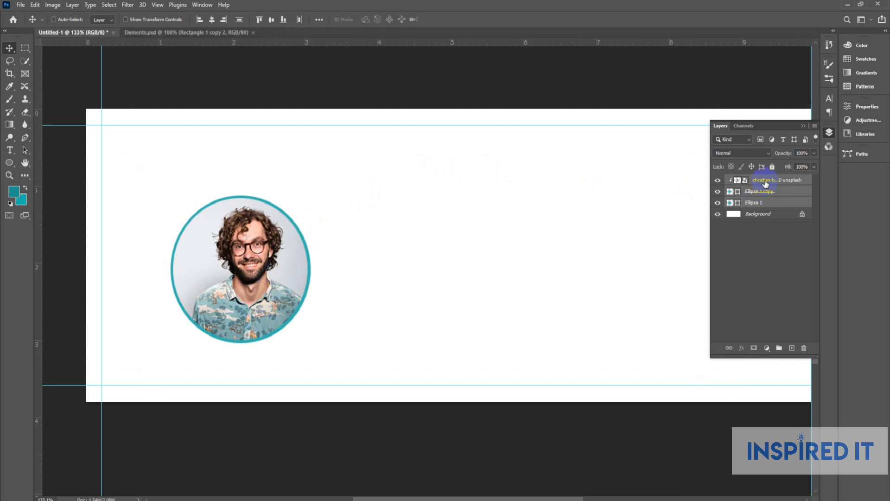
key(ctrl+g)
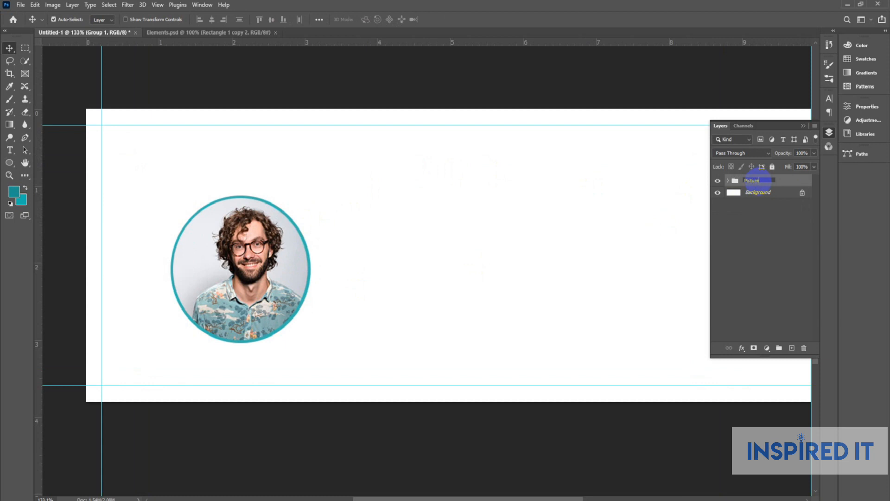
Centre the Picture group vertically on the canvas and scale it up to about 113%.
key(ctrl+a)
click(271, 19)
key(ctrl+d)
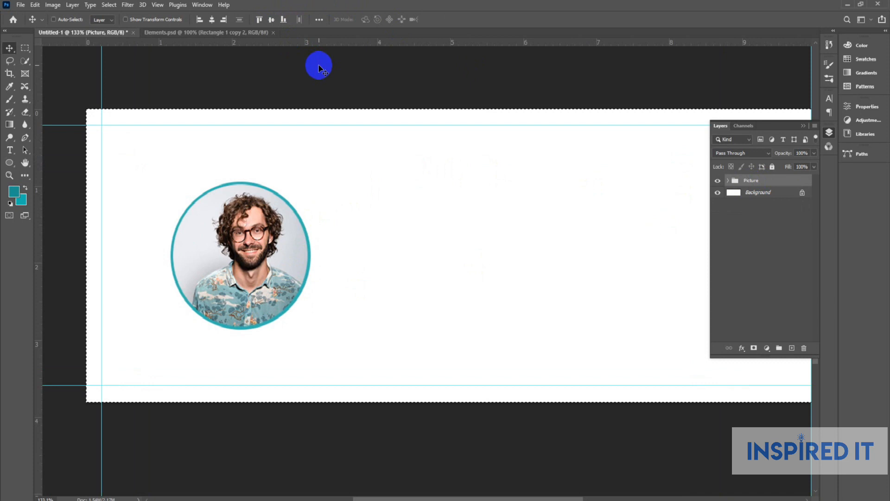
key(ctrl+t)
drag(327, 327, 329, 346)
key(Return)
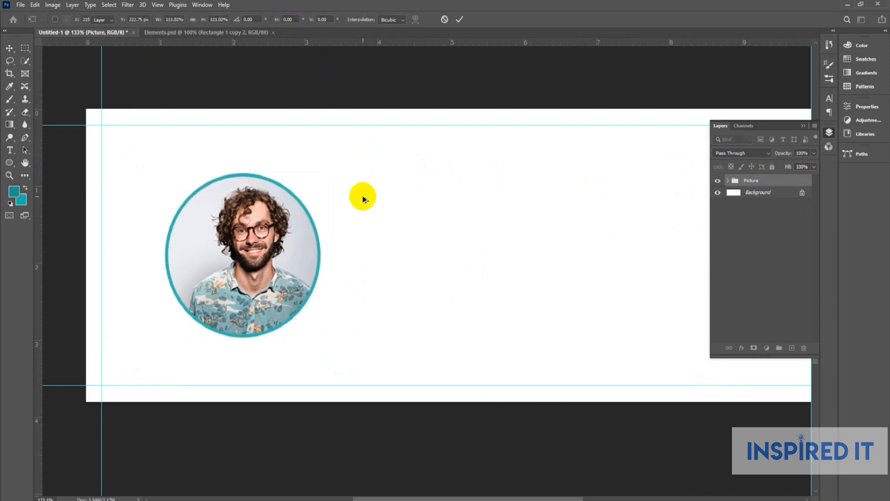
scroll(359, 193, down, 3)
click(509, 124)
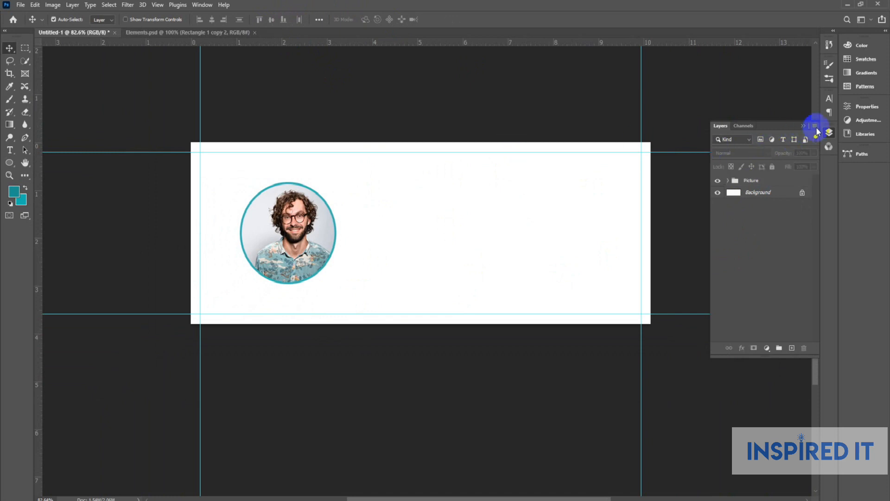
click(829, 133)
scroll(312, 243, up, 3)
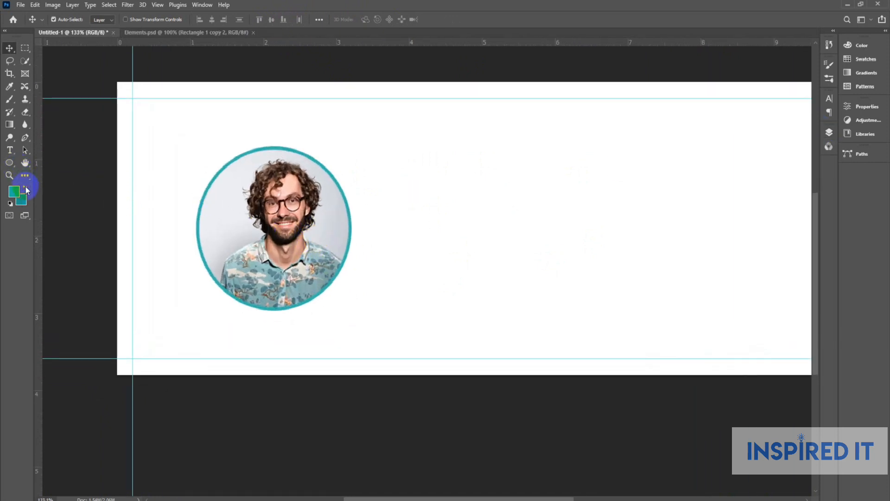
Draw small solid teal dots with the Ellipse tool on the portrait's ring.
click(10, 165)
drag(342, 163, 226, 290)
click(11, 52)
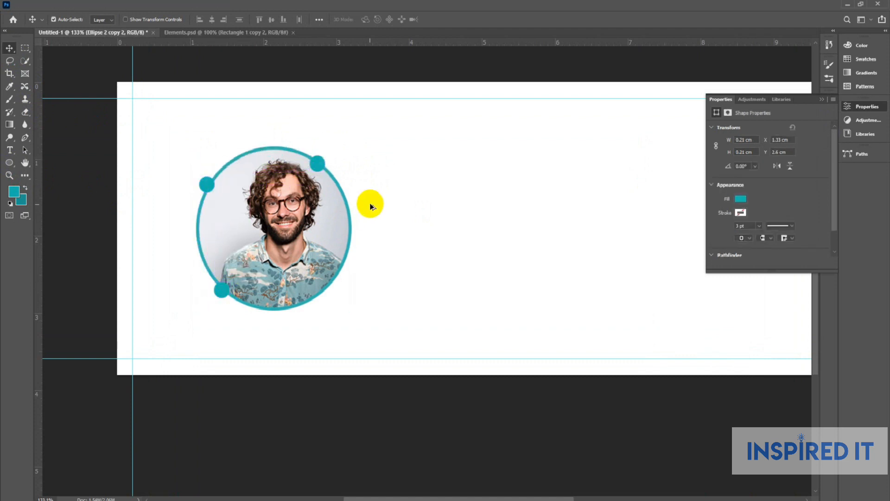
scroll(369, 203, down, 3)
click(859, 111)
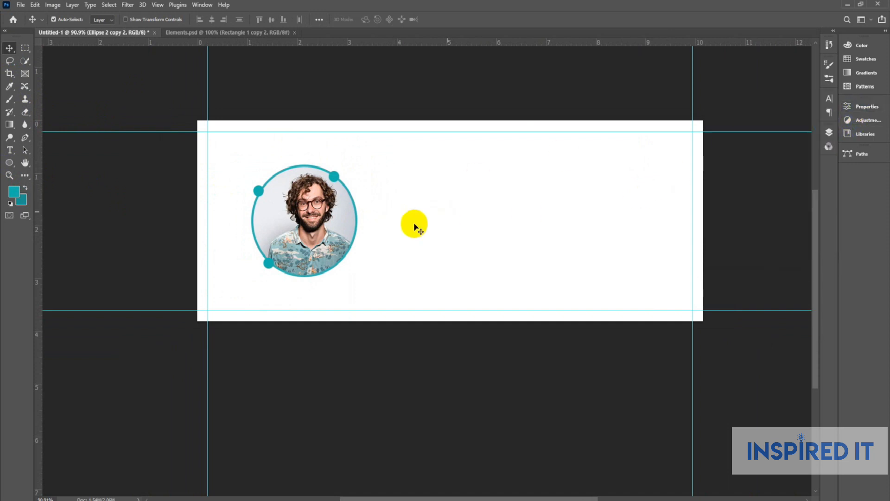
scroll(340, 234, up, 3)
scroll(320, 171, down, 1)
scroll(319, 171, down, 1)
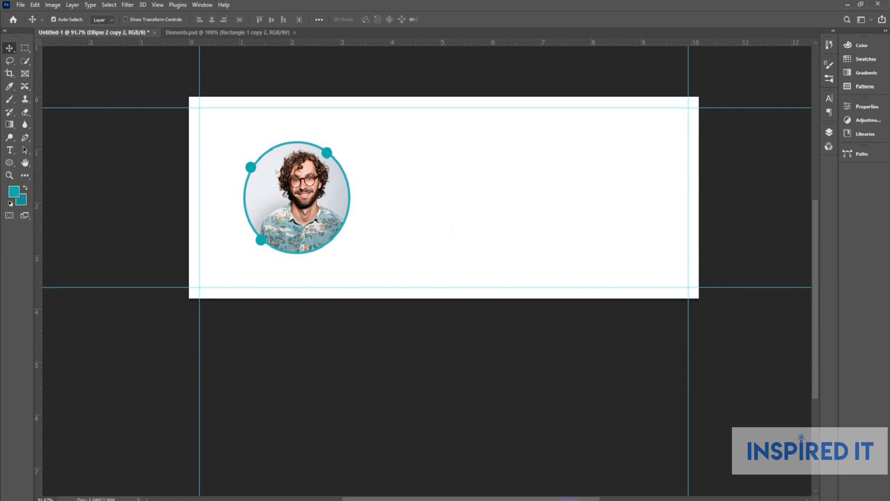
click(568, 500)
Copy the person's name from the Notepad note and paste it as text beside the portrait.
click(534, 456)
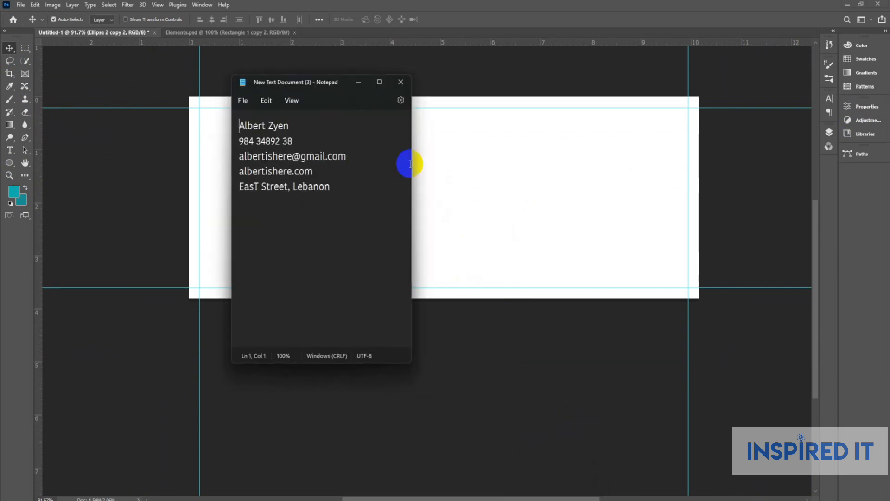
mouse_move(308, 125)
key(shift+End)
key(ctrl+c)
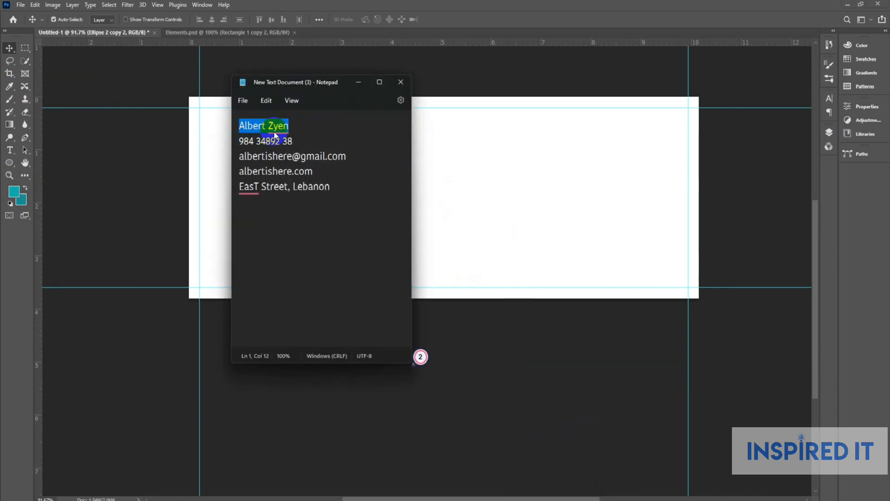
click(359, 82)
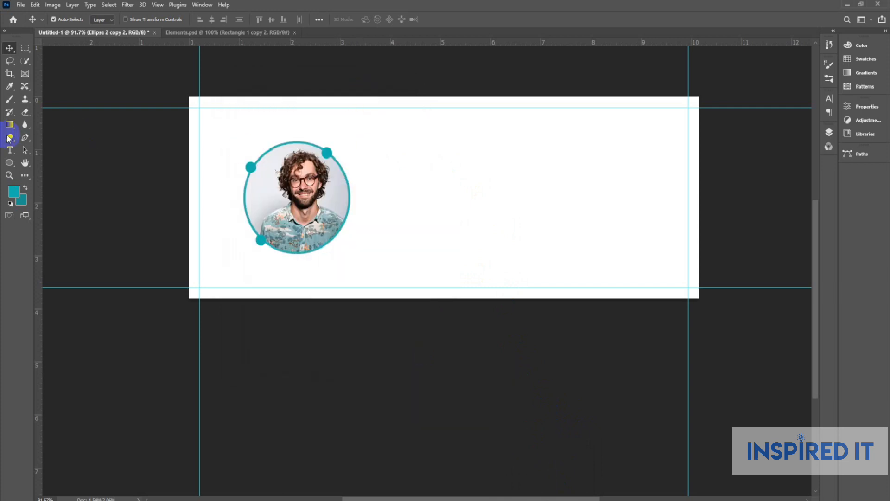
click(13, 150)
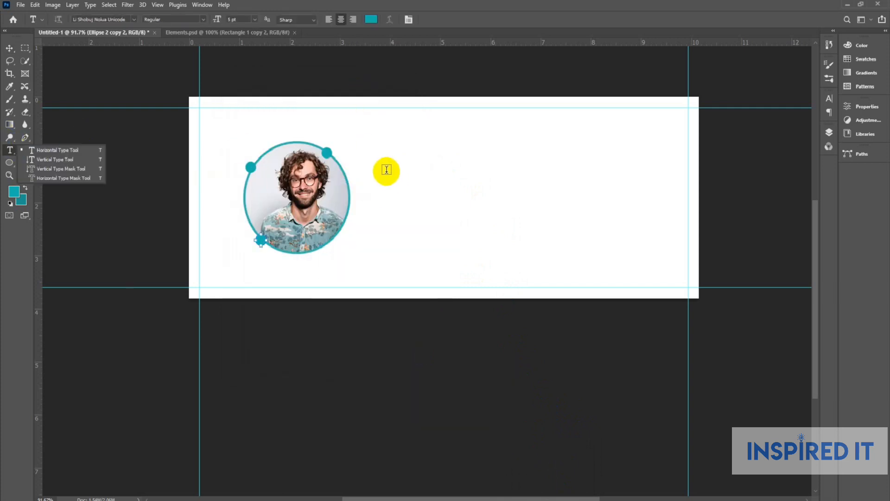
click(403, 161)
key(ctrl+v)
Set the name's font to Montserrat and turn on All Caps.
click(9, 47)
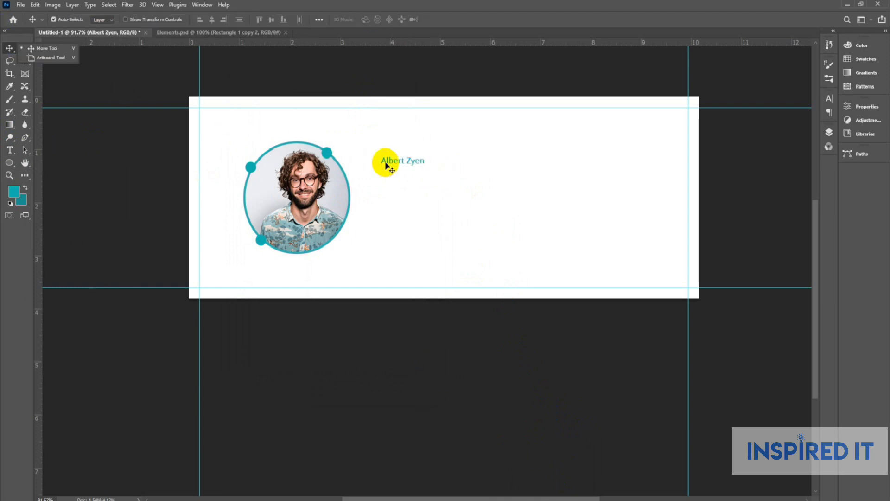
double_click(415, 166)
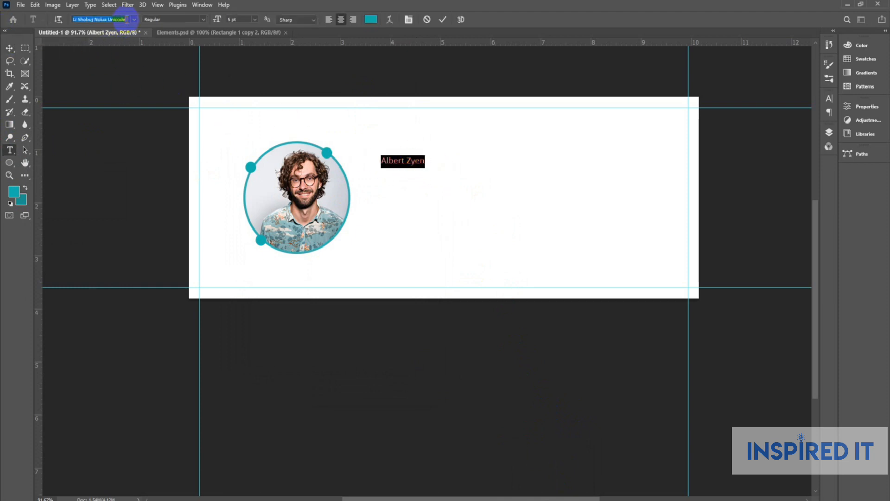
text(Mo)
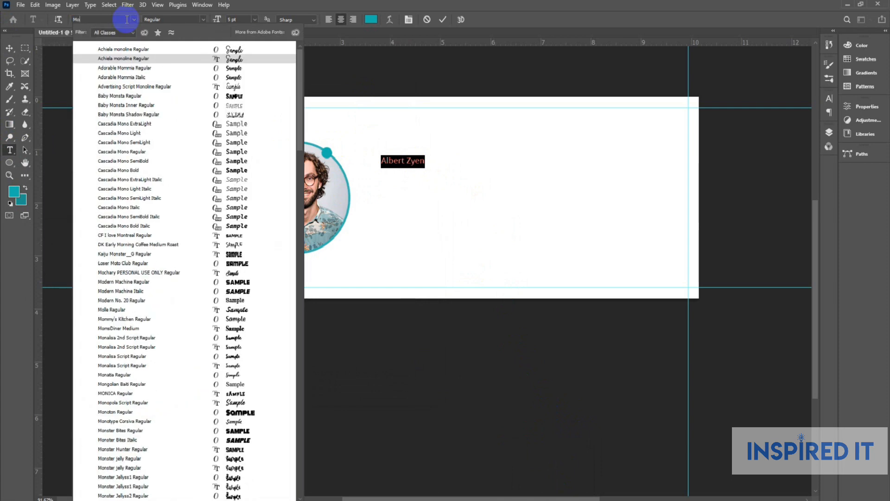
text(ntserrat)
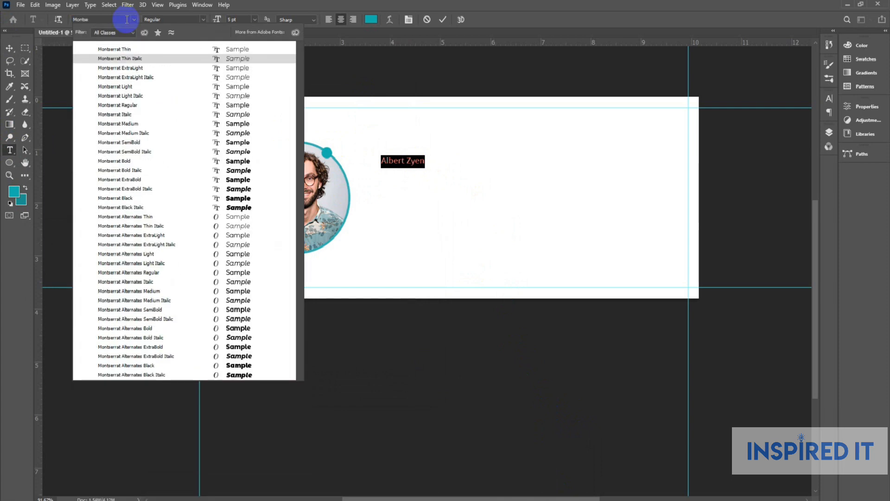
click(140, 126)
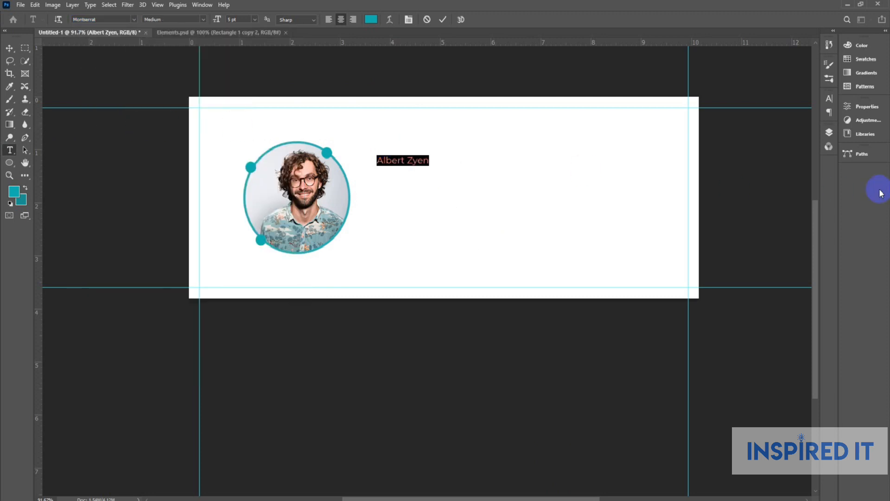
click(830, 102)
click(753, 162)
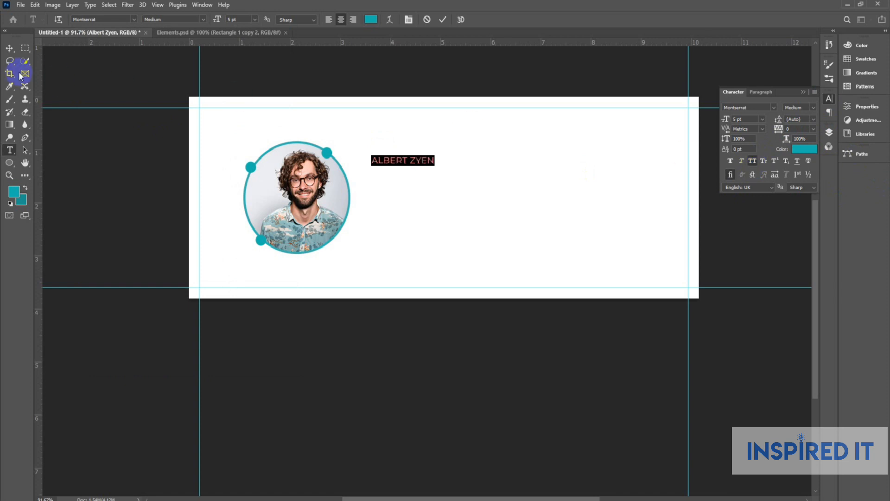
click(10, 49)
click(831, 98)
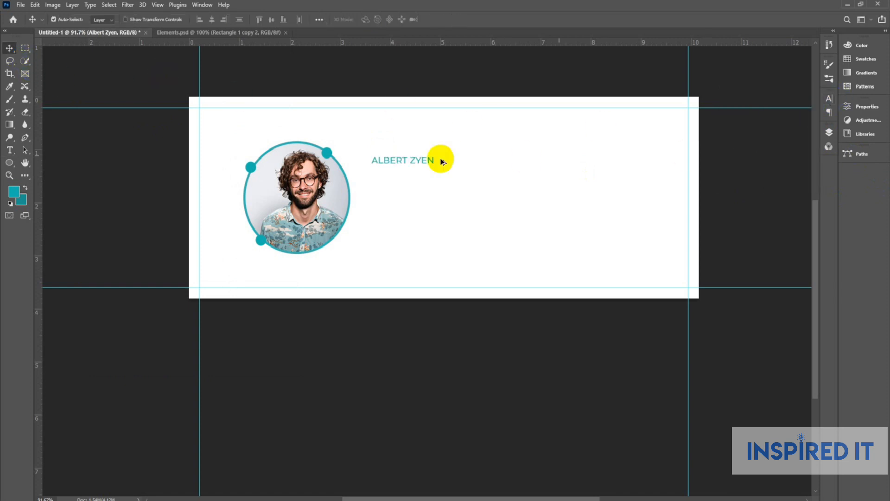
Change the name's font weight to Montserrat SemiBold.
scroll(431, 157, up, 8)
double_click(407, 167)
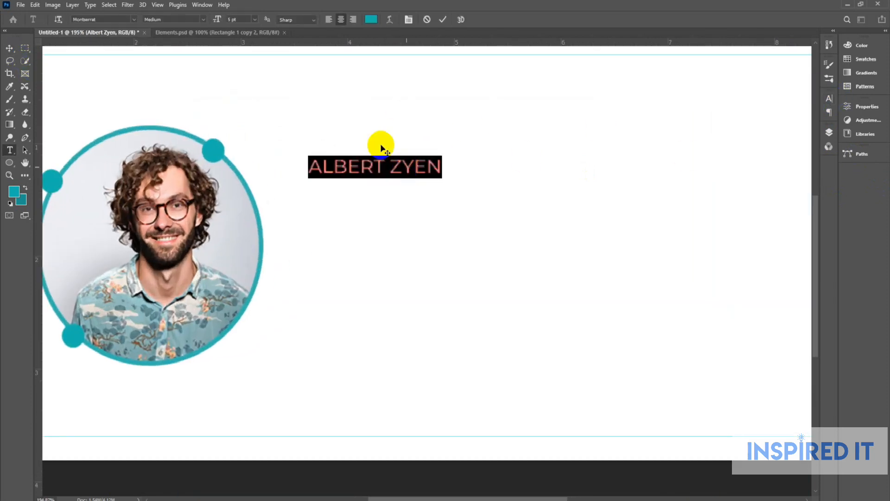
click(204, 19)
click(179, 108)
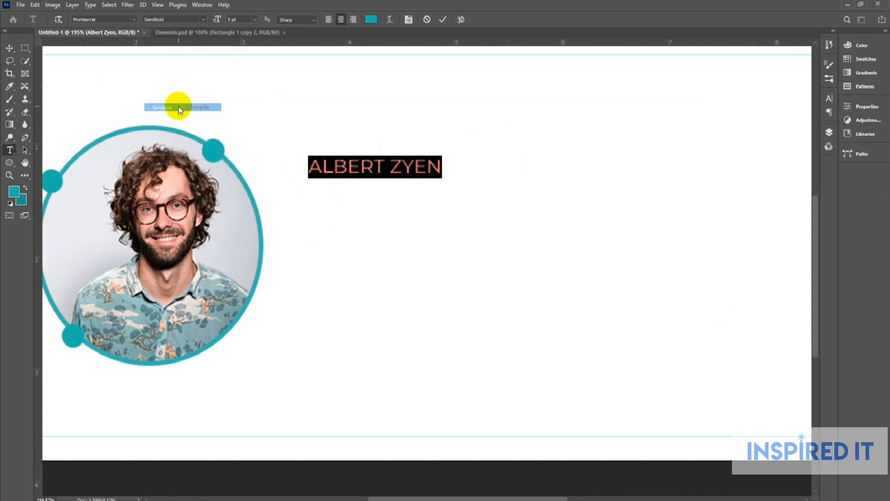
click(10, 48)
scroll(375, 182, down, 2)
scroll(375, 182, down, 2)
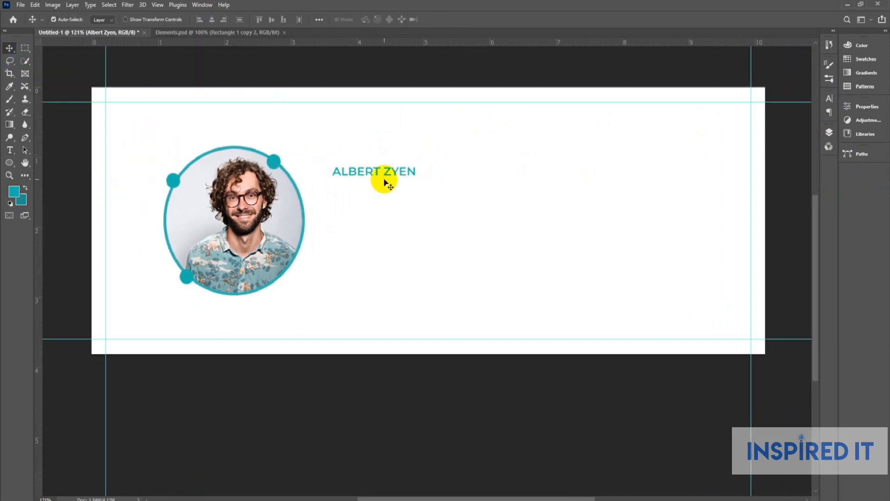
key(ctrl+t)
Scale up the name and retype the duplicated line beneath it as 'CEO'.
drag(417, 179, 410, 197)
key(Return)
double_click(401, 194)
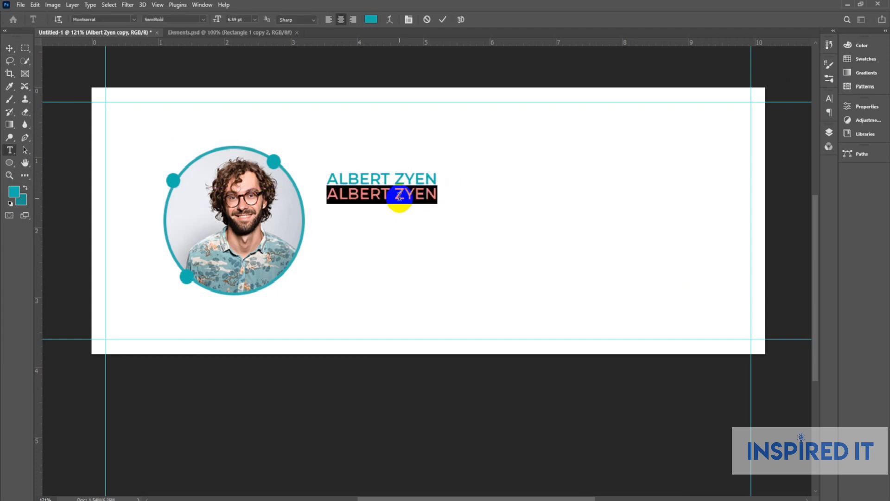
text(CEO)
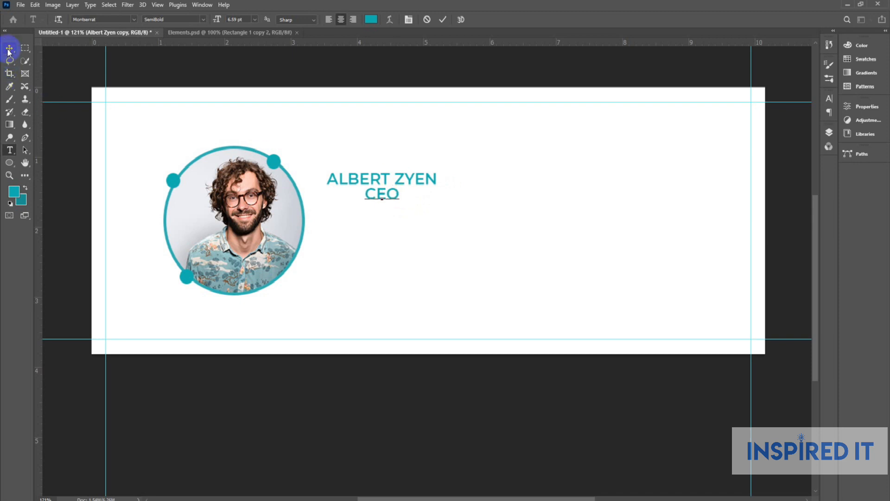
click(9, 48)
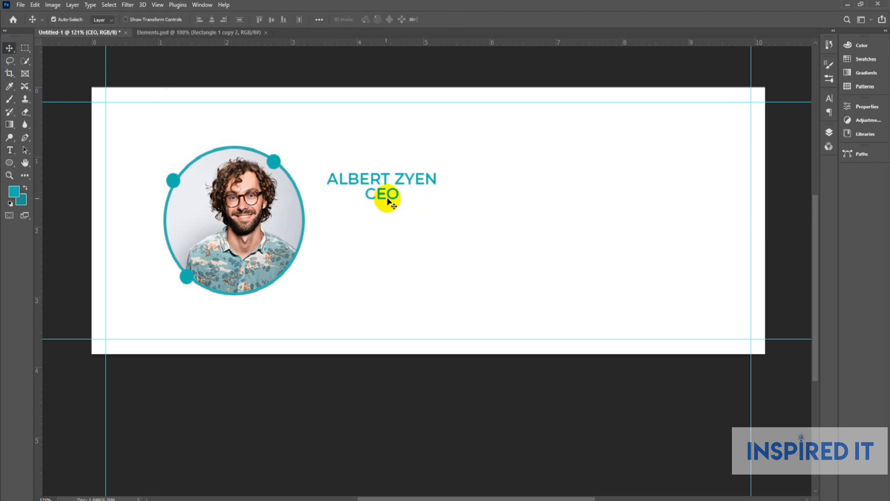
Set the CEO line to Montserrat Regular weight.
double_click(387, 195)
click(203, 20)
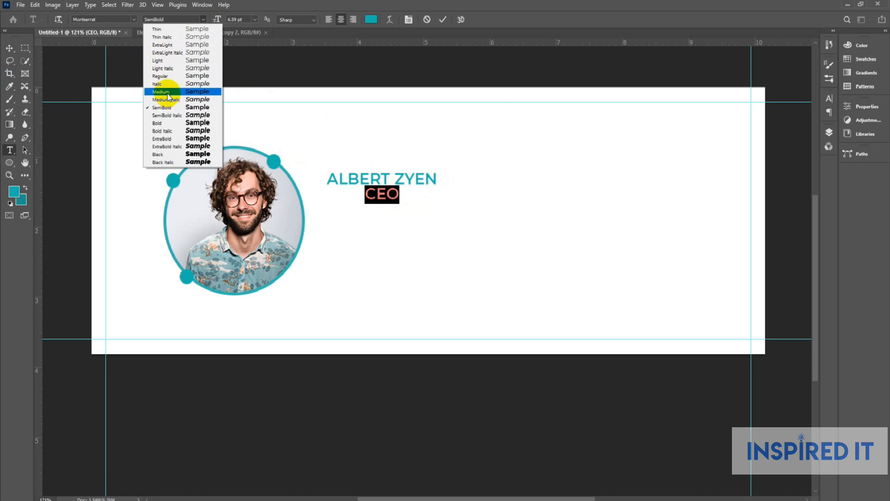
click(165, 76)
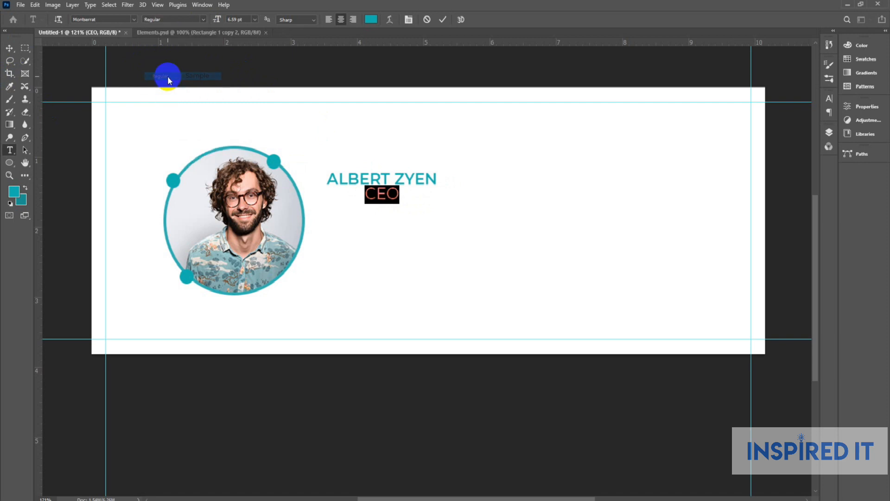
click(9, 48)
scroll(325, 214, up, 3)
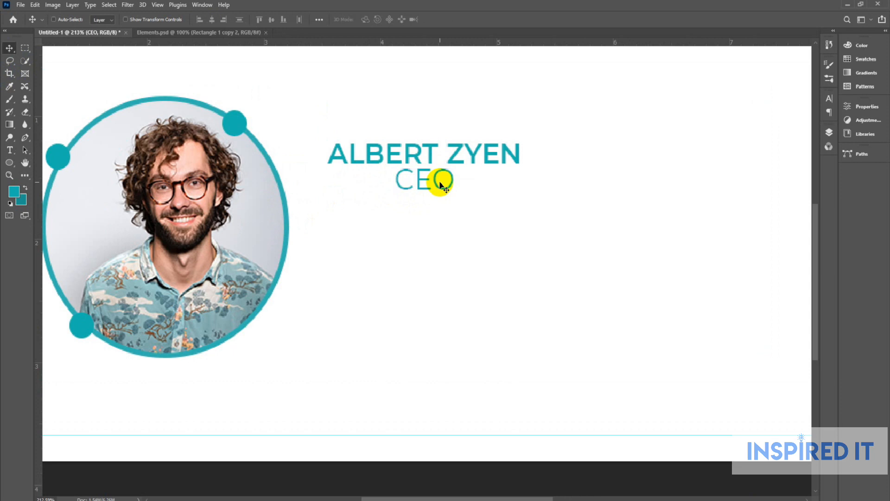
Shrink the CEO title to about 59% of its size.
key(ctrl+t)
drag(453, 166, 313, 178)
key(Return)
Scale up the name and CEO title together and move them right of the portrait.
scroll(420, 181, up, 2)
scroll(313, 177, down, 2)
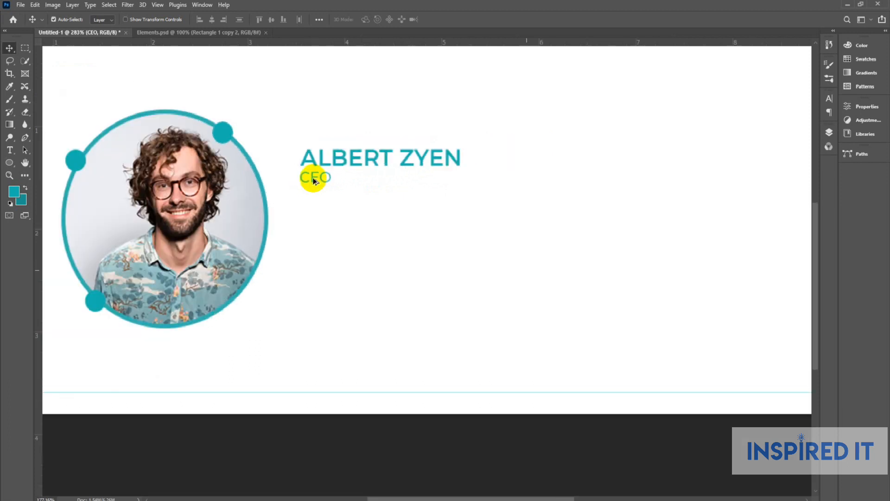
scroll(314, 179, down, 1)
drag(306, 140, 354, 214)
key(ctrl+t)
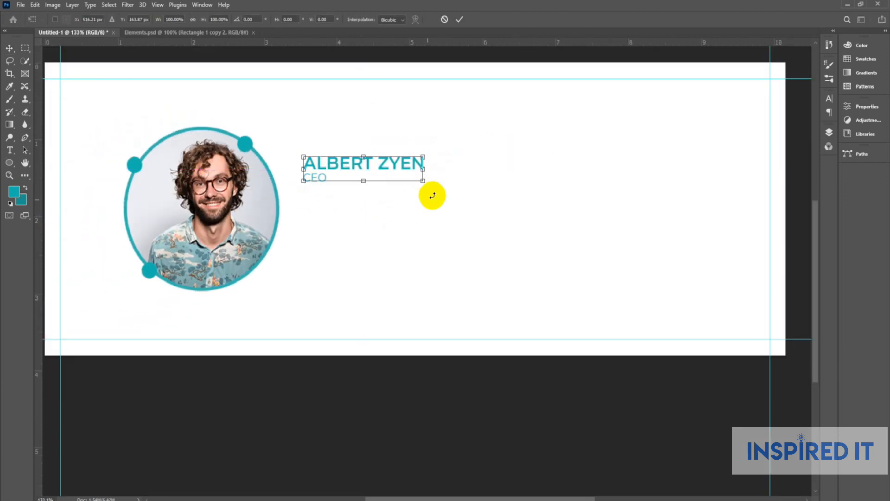
drag(432, 195, 463, 207)
drag(369, 166, 418, 168)
drag(514, 149, 496, 154)
key(Return)
Reselect the name and CEO block and bring up the other shape tool choices.
scroll(493, 165, down, 1)
scroll(380, 163, up, 2)
drag(346, 119, 402, 220)
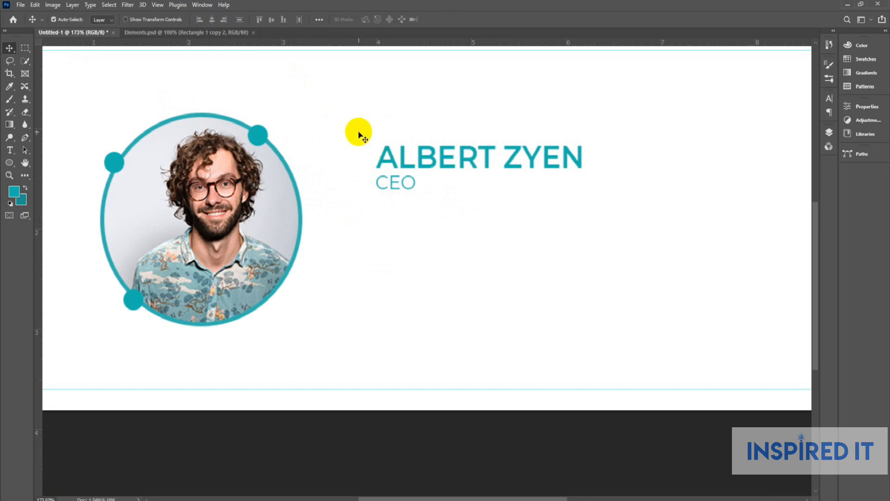
scroll(463, 186, down, 5)
scroll(400, 170, down, 2)
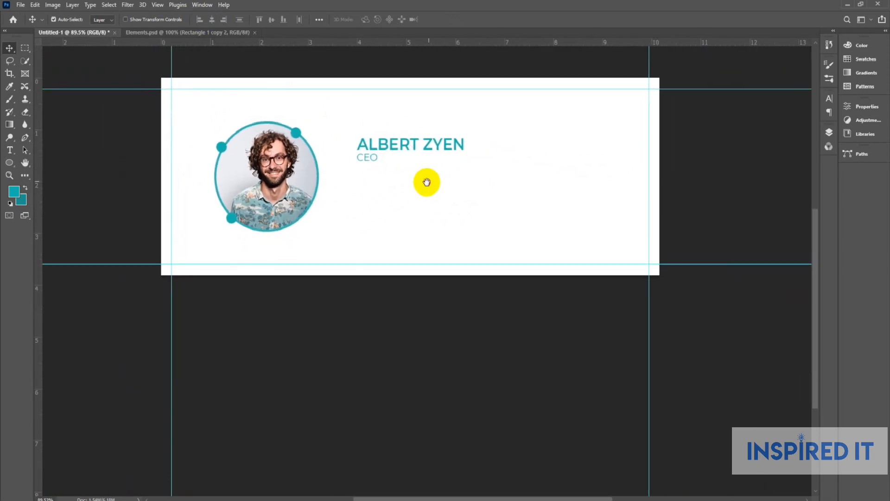
scroll(374, 162, up, 3)
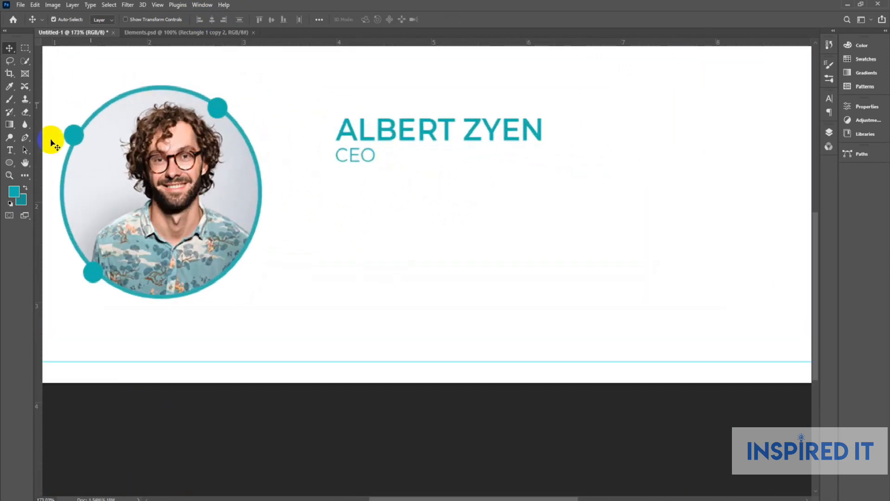
right_click(10, 165)
Draw a thin teal rectangle line to the right of CEO.
click(46, 161)
scroll(441, 154, up, 1)
drag(372, 158, 560, 159)
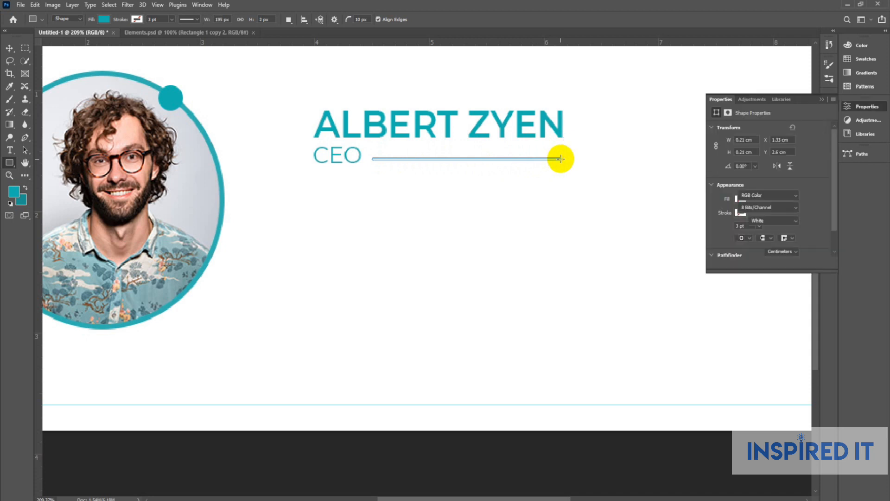
click(10, 48)
click(476, 195)
click(882, 108)
scroll(412, 199, down, 3)
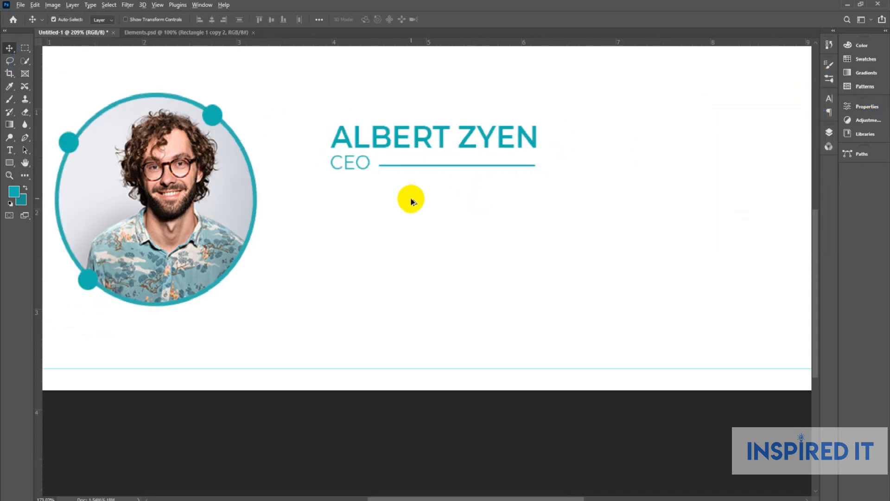
scroll(461, 189, up, 5)
scroll(482, 150, up, 2)
Stretch the line's right end to about 1.68 cm, flush with the name's right edge.
ctrl+click(487, 157)
key(ctrl+t)
scroll(505, 157, up, 2)
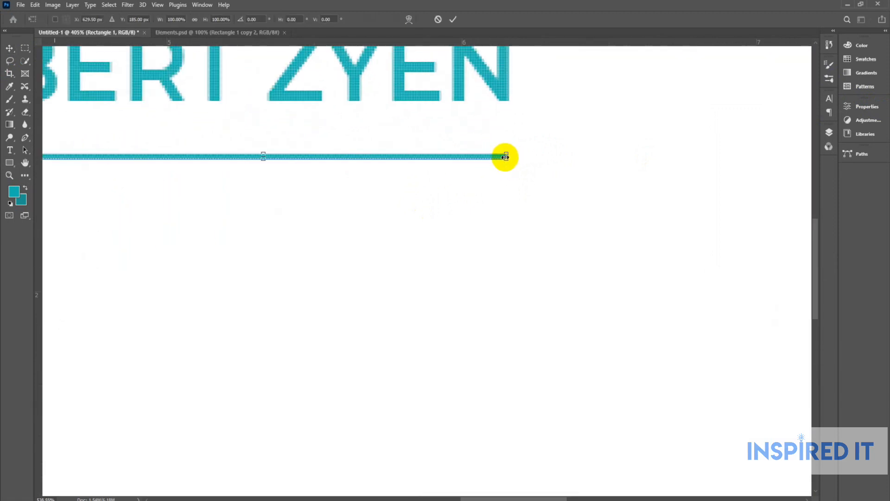
key(Return)
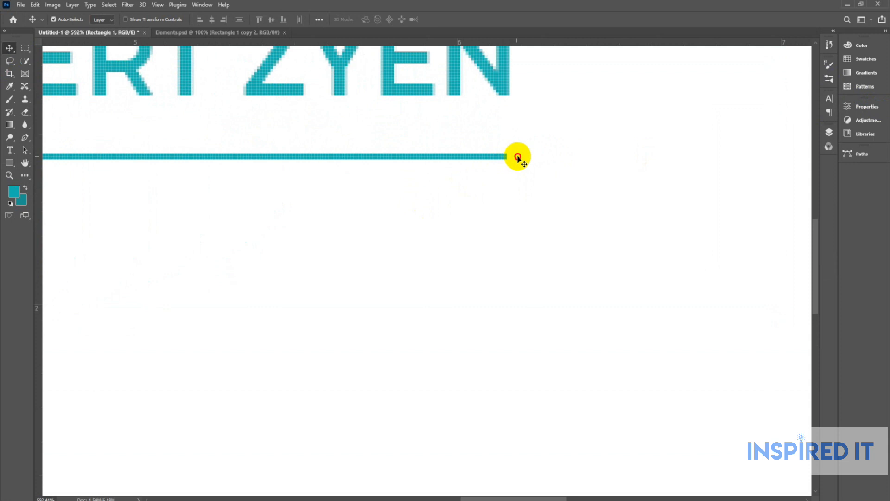
scroll(495, 162, up, 2)
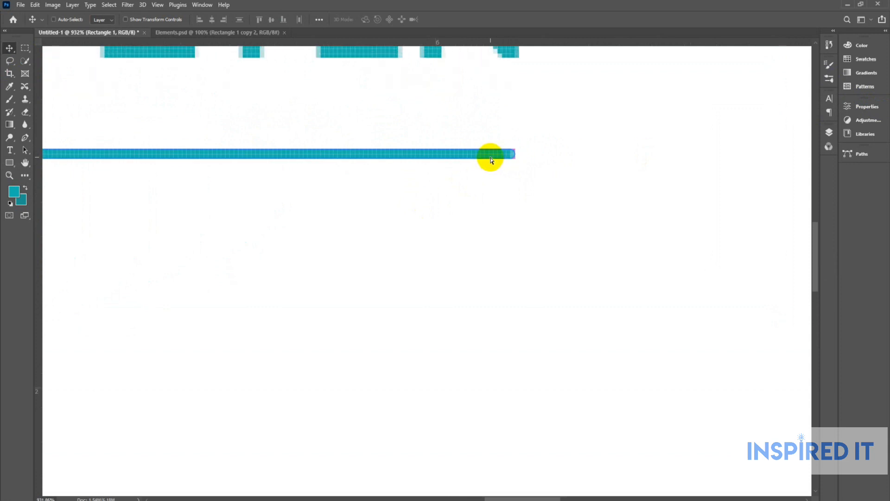
key(ctrl+t)
scroll(511, 154, up, 2)
scroll(513, 152, down, 2)
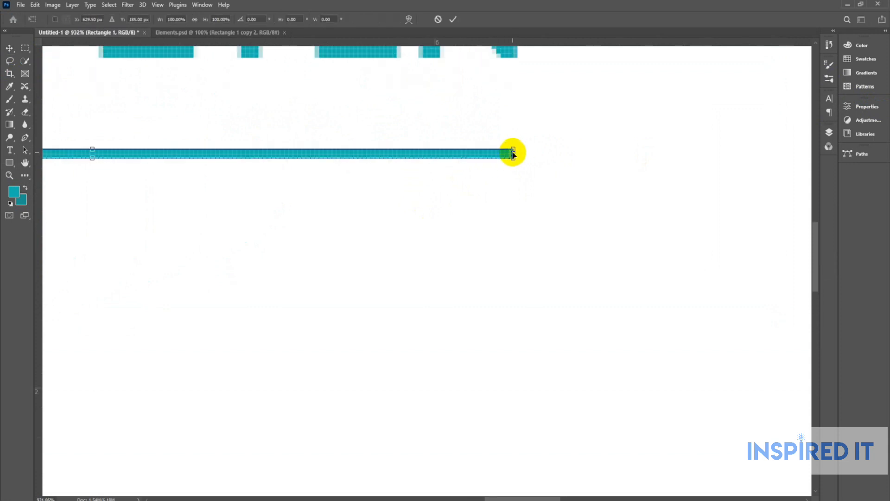
mouse_move(514, 154)
mouse_down()
mouse_move(529, 154)
mouse_move(517, 154)
mouse_up()
click(11, 49)
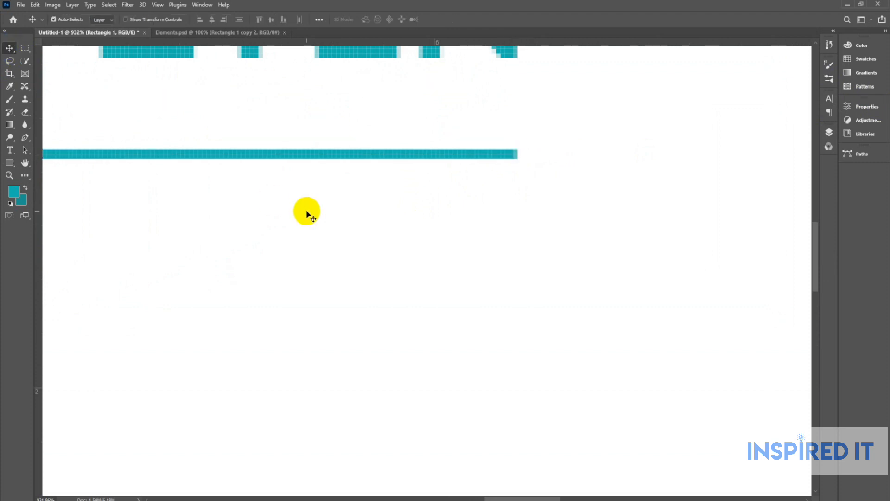
scroll(304, 211, down, 10)
scroll(343, 193, down, 5)
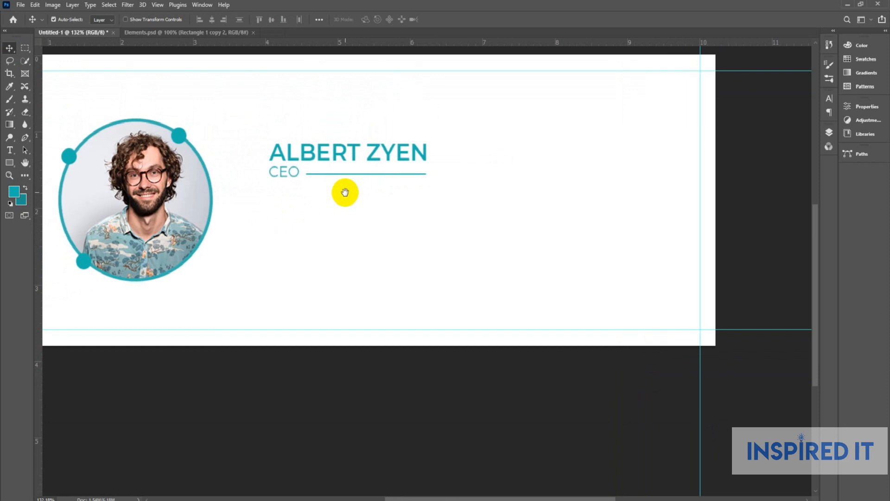
Reset the colours to black and white and fill the CEO text layer with black.
scroll(312, 188, up, 4)
scroll(311, 188, up, 1)
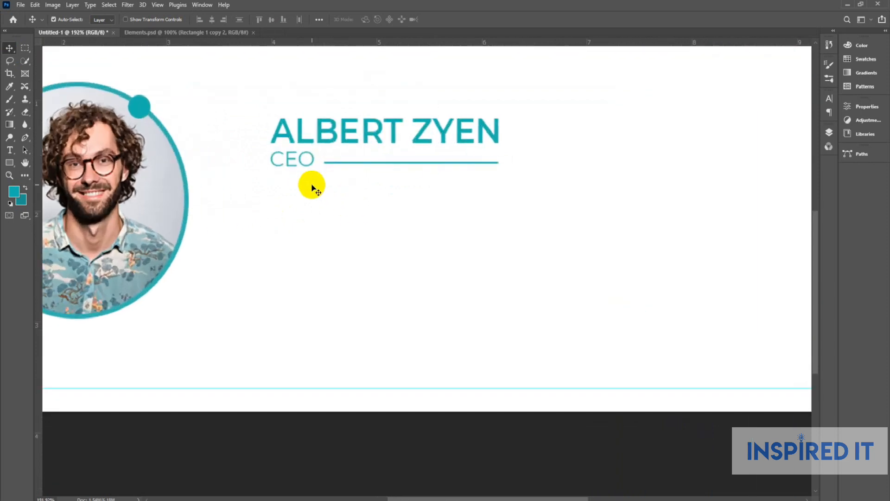
click(10, 203)
scroll(319, 129, up, 3)
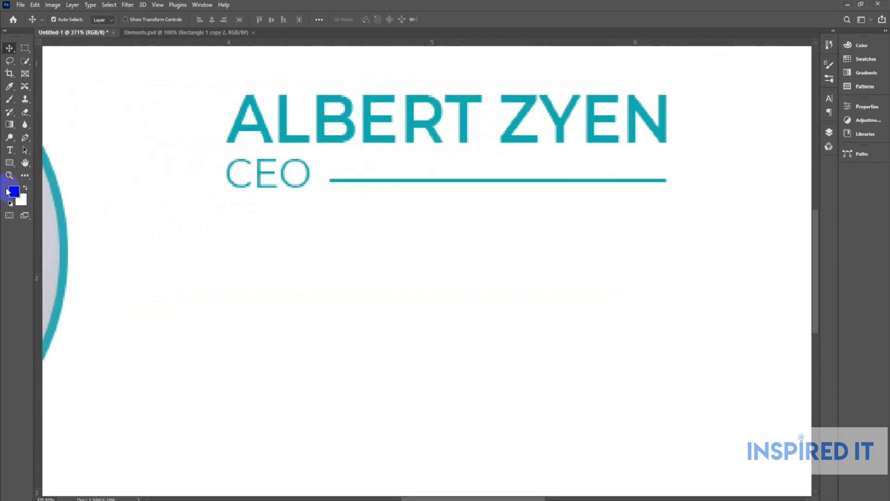
scroll(312, 174, up, 1)
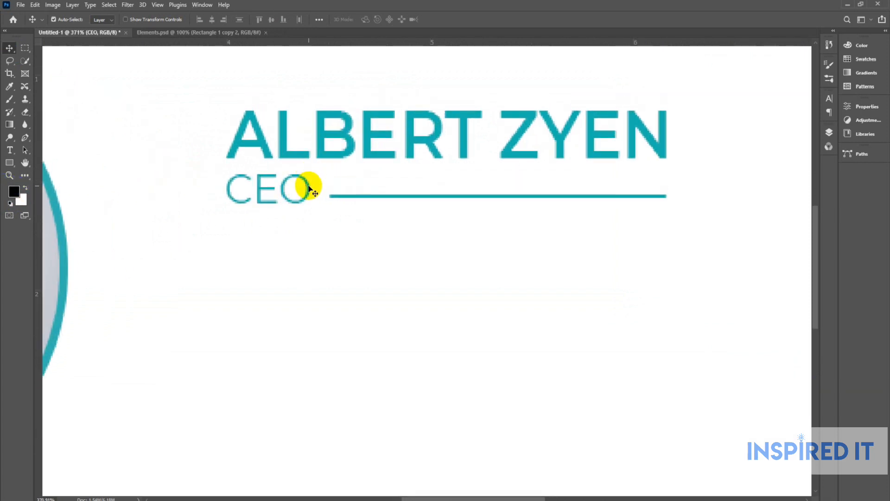
key(alt+BackSpace)
scroll(309, 188, down, 6)
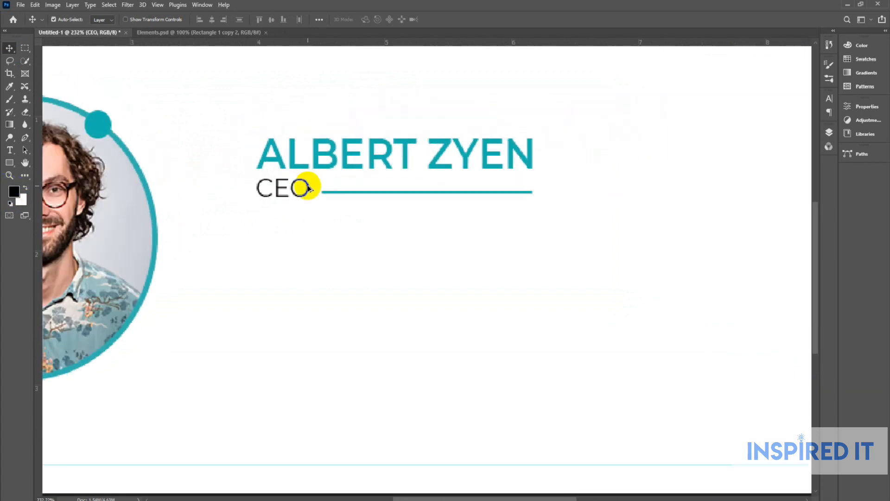
scroll(404, 192, up, 4)
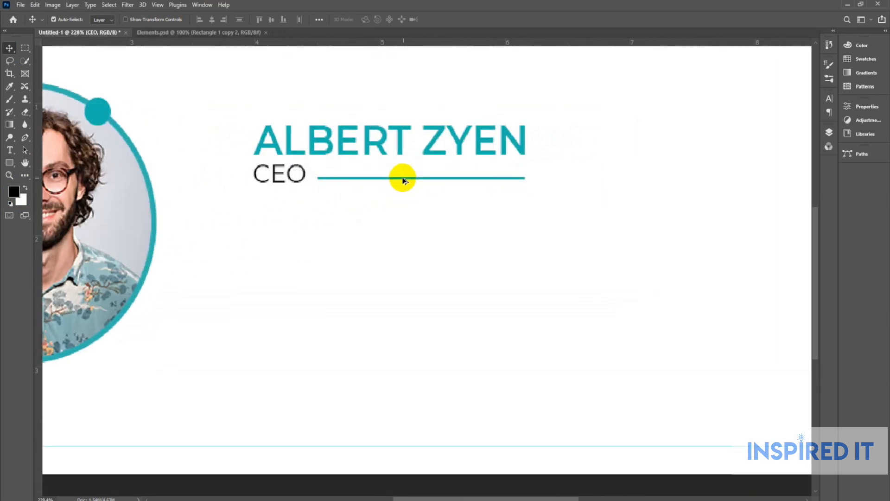
scroll(401, 177, down, 2)
scroll(409, 171, down, 1)
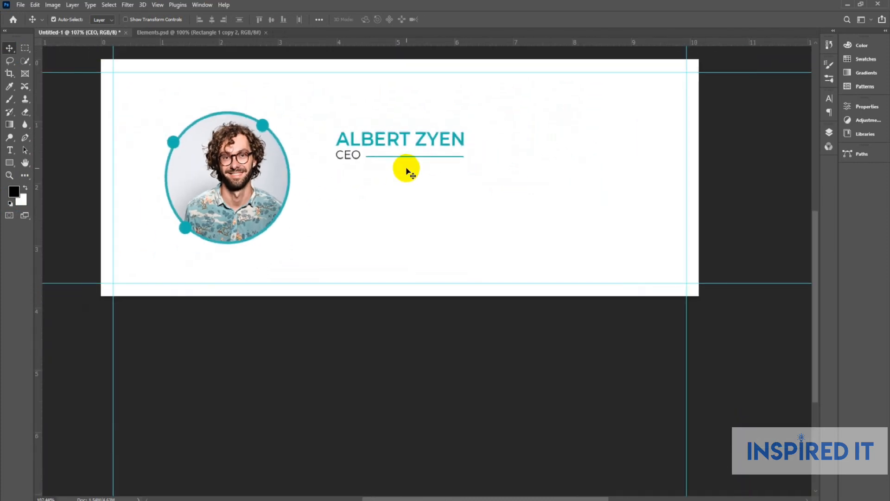
Drag the phone, mail, globe and pin icons from Elements.psd into Untitled-1 beneath CEO.
click(189, 34)
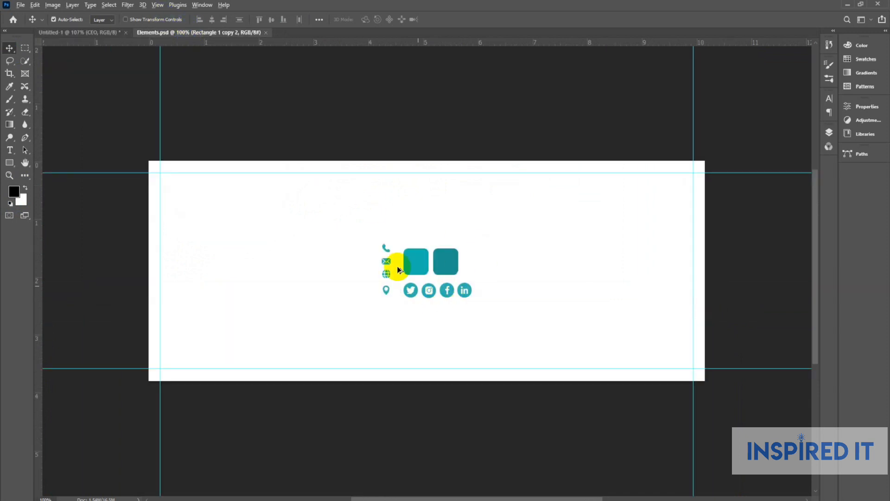
scroll(385, 260, up, 4)
drag(335, 152, 397, 308)
drag(383, 171, 382, 169)
drag(314, 153, 344, 194)
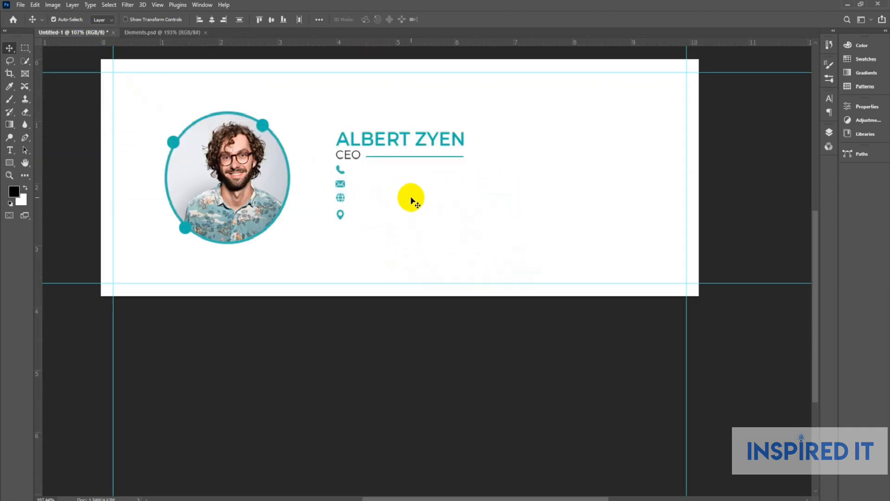
key(shift+Down)
key(shift+Down)
key(shift+Down)
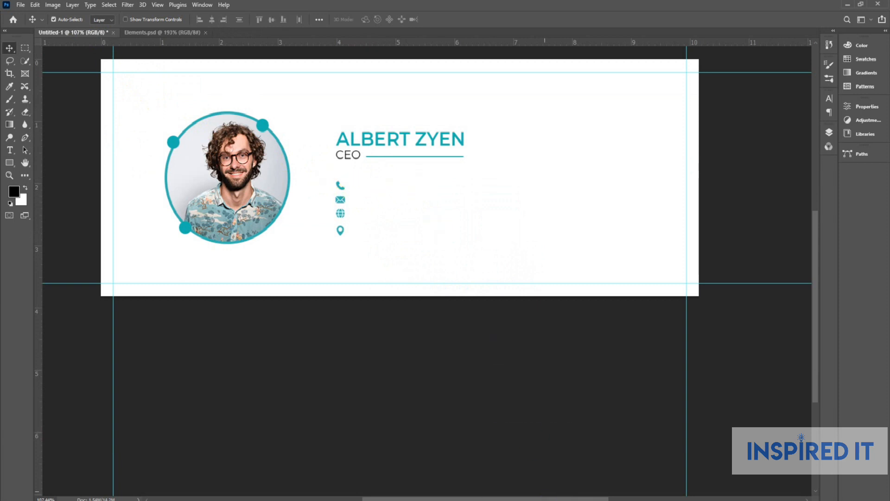
Add the phone number from Notepad as a text line beside the phone icon.
click(537, 475)
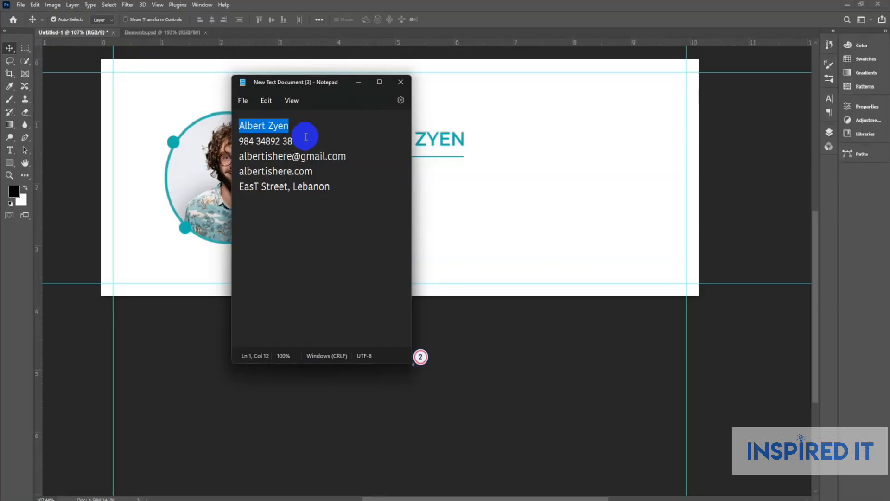
drag(306, 136, 237, 147)
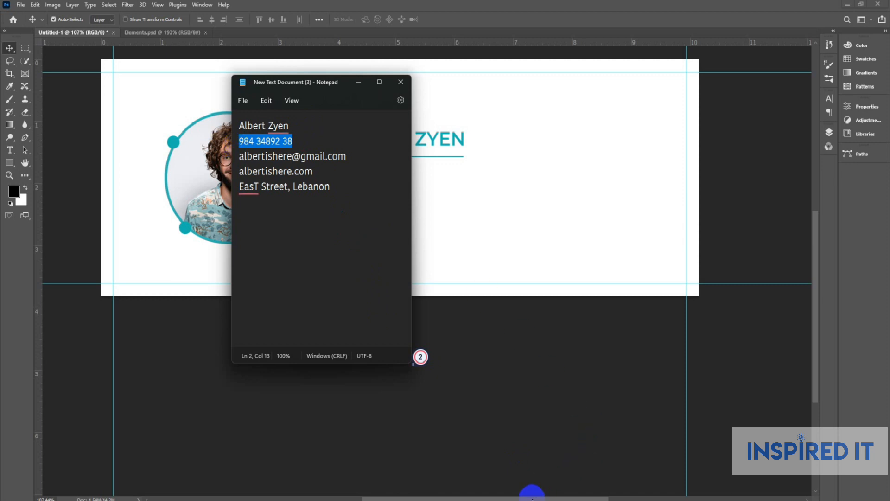
click(536, 500)
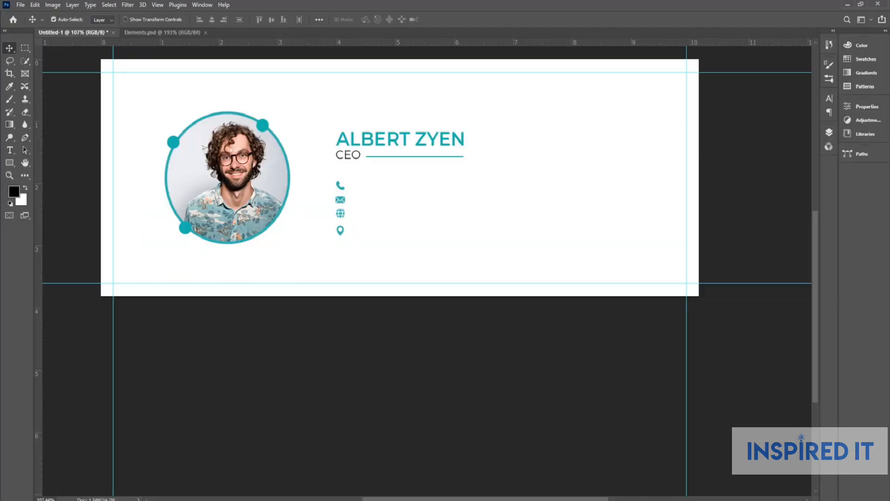
click(10, 150)
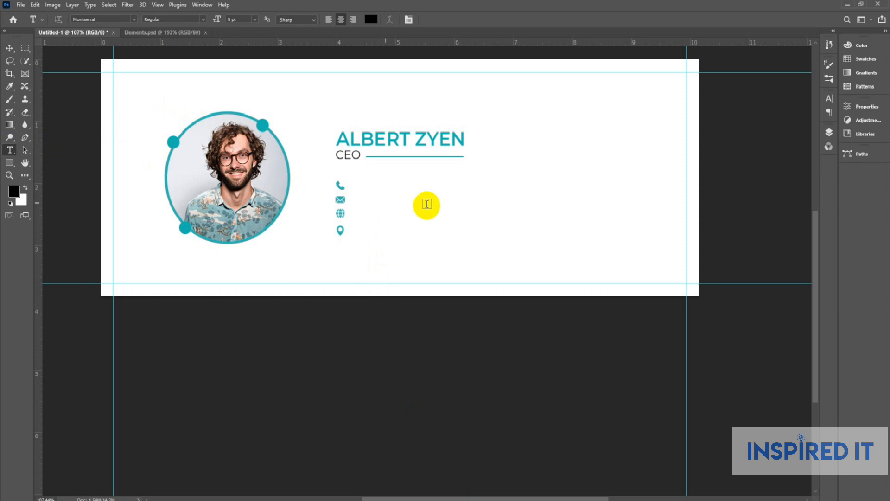
scroll(424, 205, up, 5)
click(387, 179)
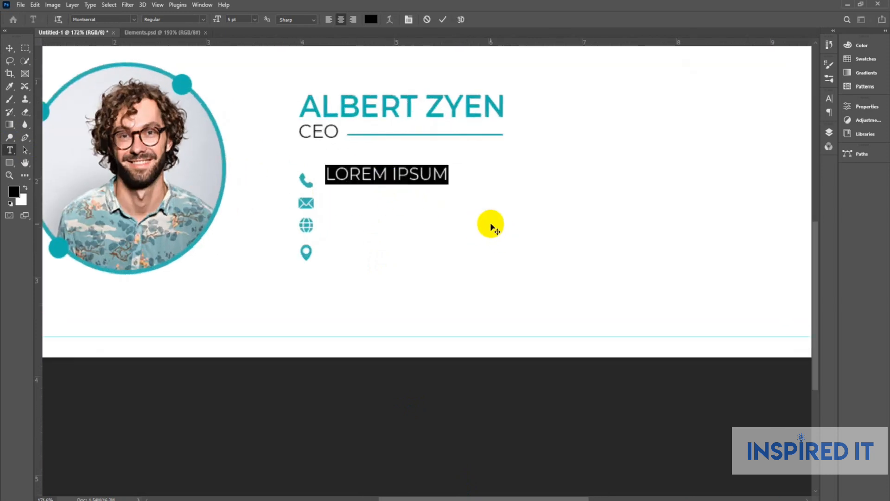
click(9, 49)
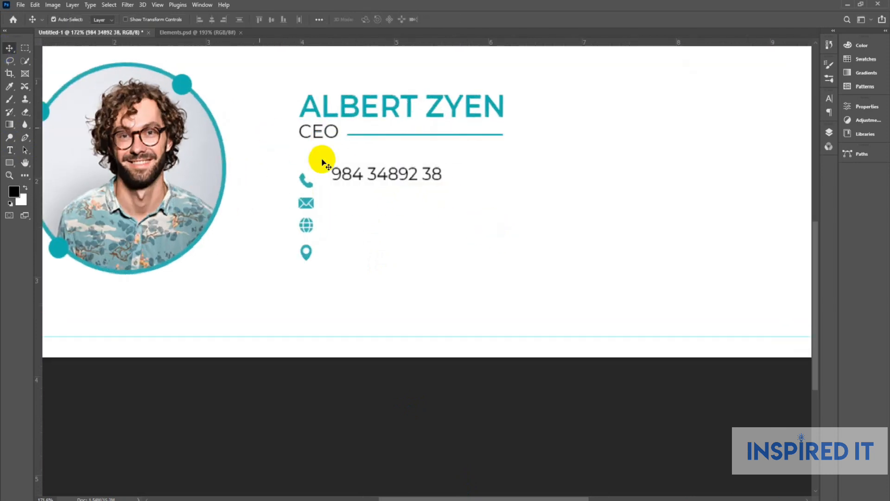
double_click(388, 175)
click(829, 98)
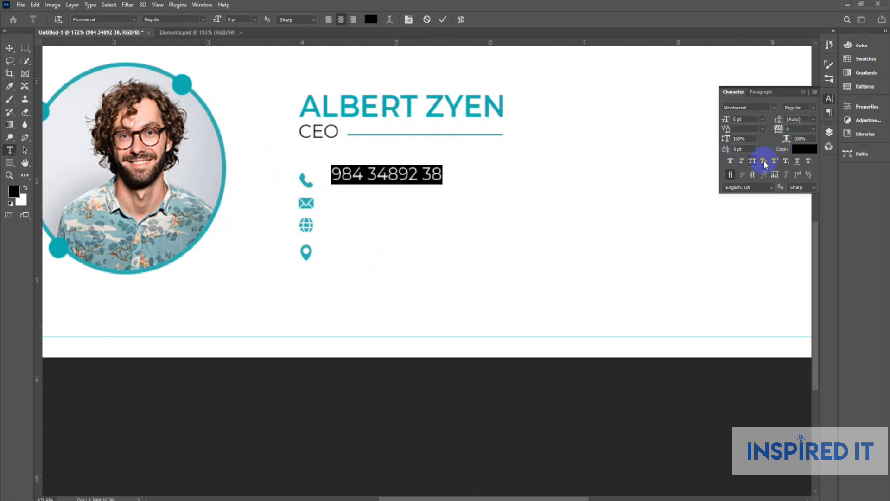
click(827, 102)
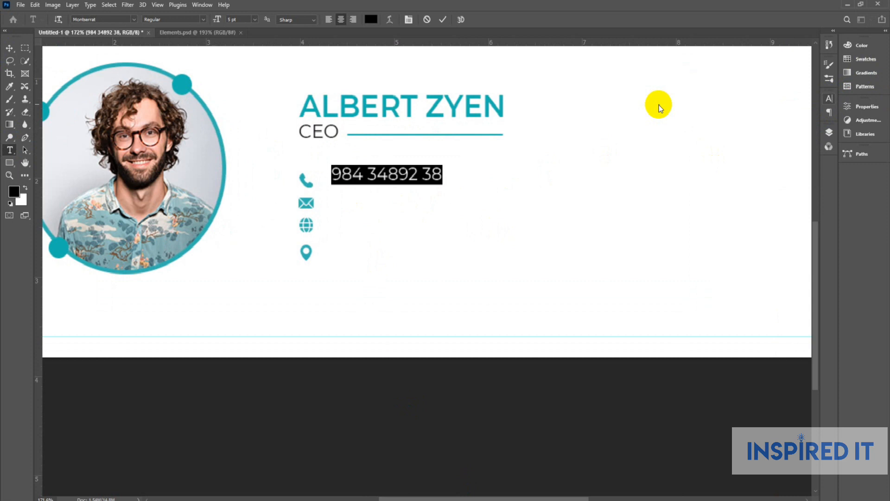
click(9, 49)
Duplicate the phone line onto the envelope row and replace it with the copied e-mail address.
drag(383, 173, 392, 253)
scroll(494, 217, down, 1)
mouse_move(567, 491)
click(541, 463)
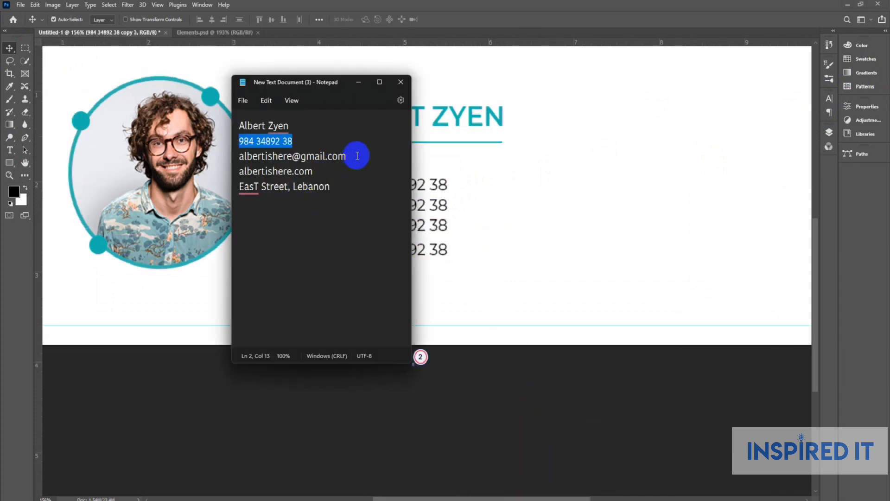
drag(356, 155, 244, 157)
key(ctrl+c)
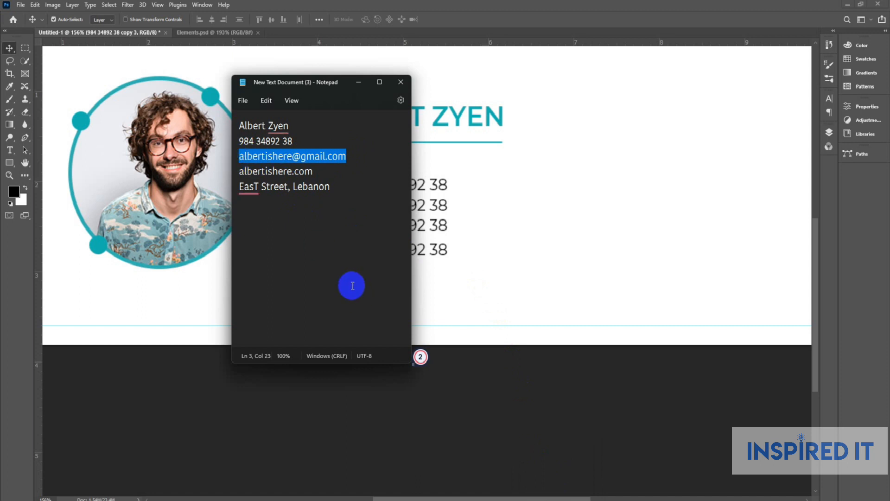
click(359, 82)
scroll(387, 211, up, 2)
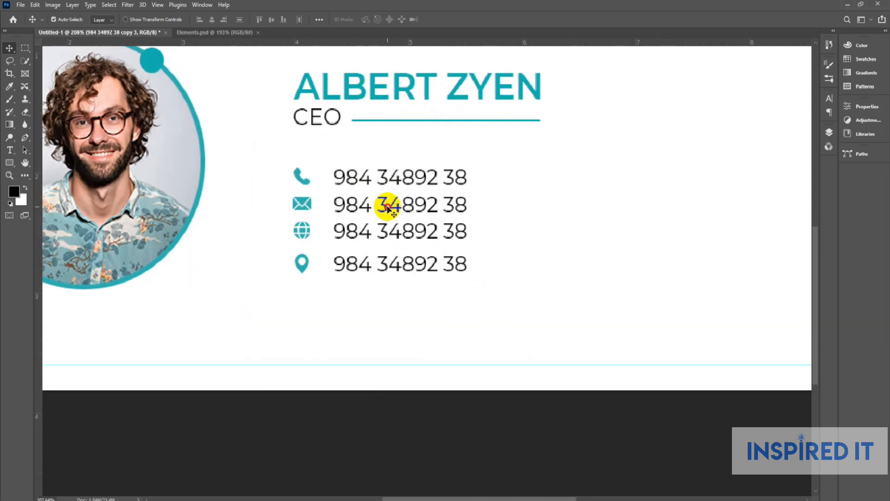
double_click(387, 205)
key(ctrl+v)
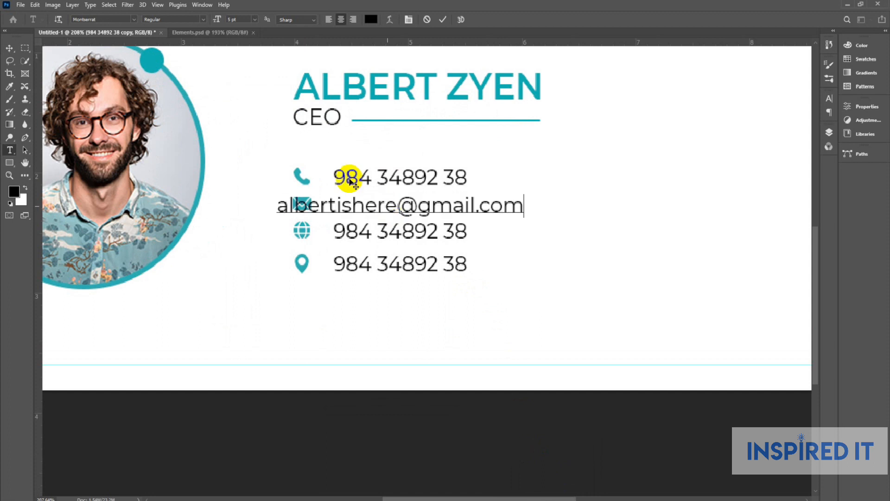
click(9, 49)
Left-align the e-mail and phone number text lines.
click(420, 192)
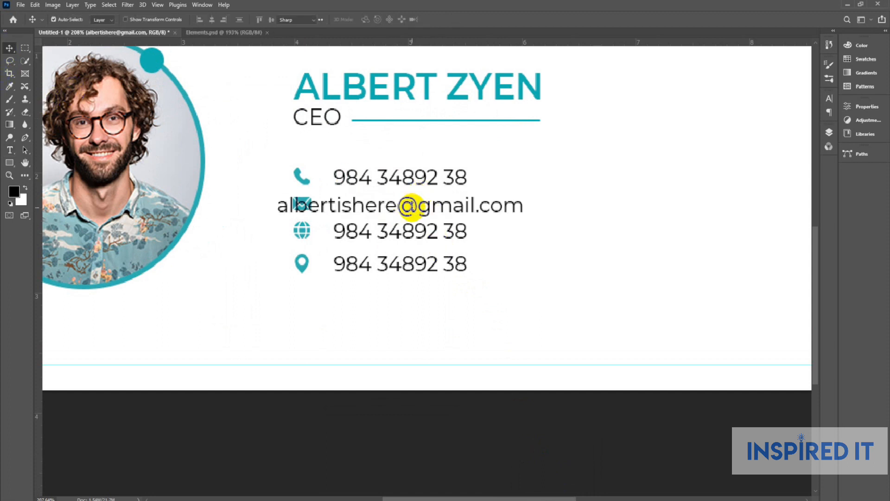
double_click(411, 207)
click(328, 22)
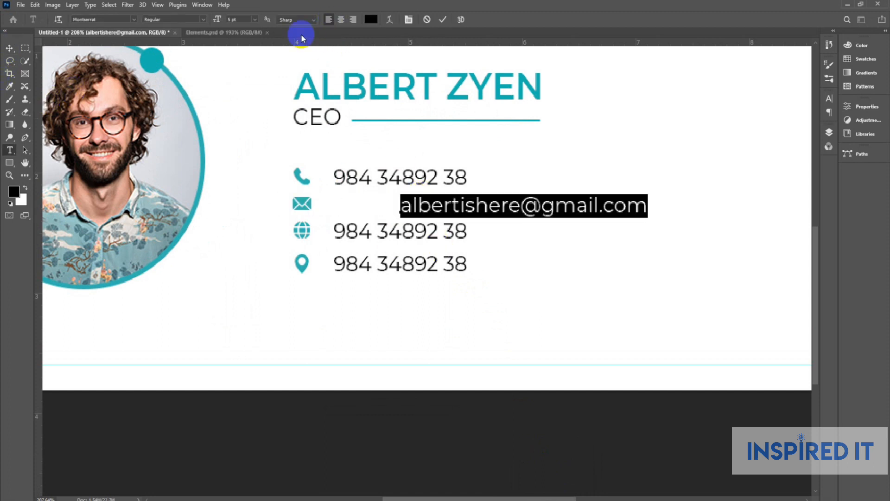
click(10, 48)
double_click(352, 176)
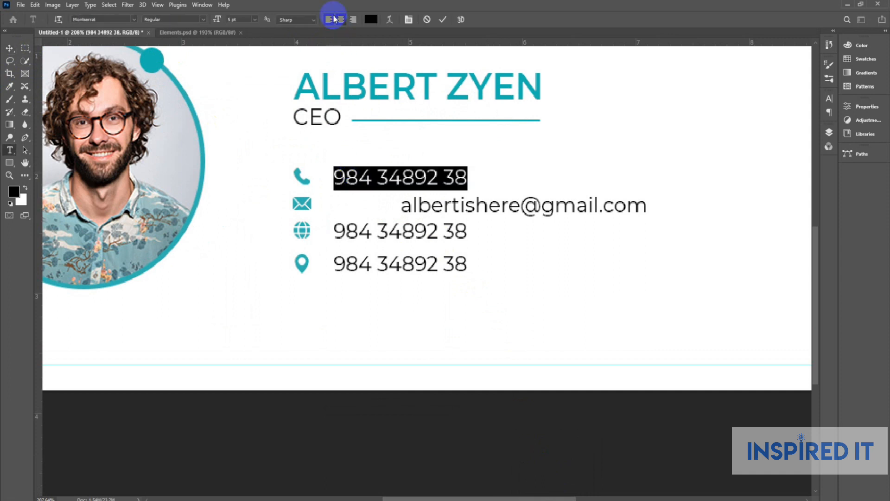
click(334, 19)
click(10, 48)
click(567, 432)
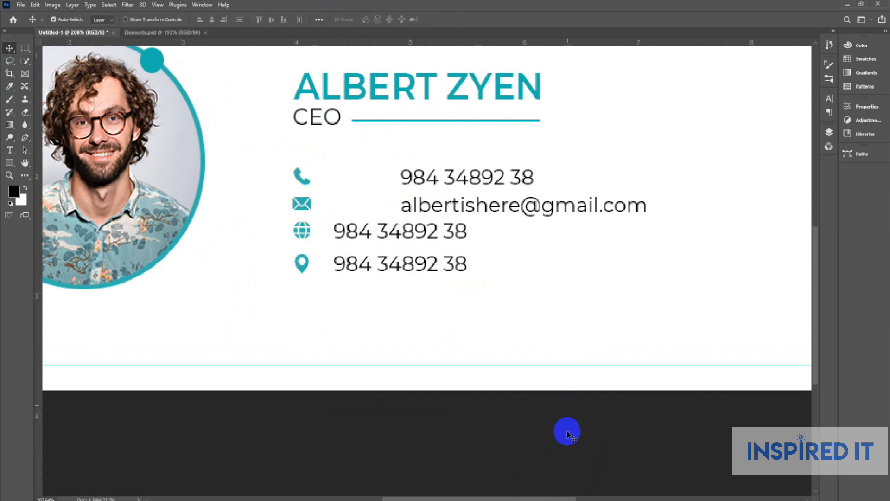
Paste the website address from Notepad into the globe row, left-aligned.
mouse_move(567, 494)
click(529, 457)
drag(334, 175, 230, 176)
key(ctrl+c)
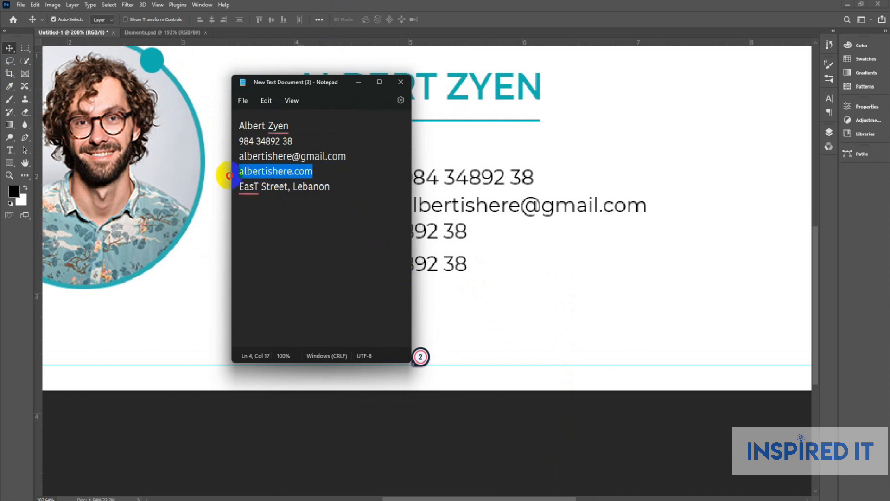
click(517, 314)
double_click(430, 235)
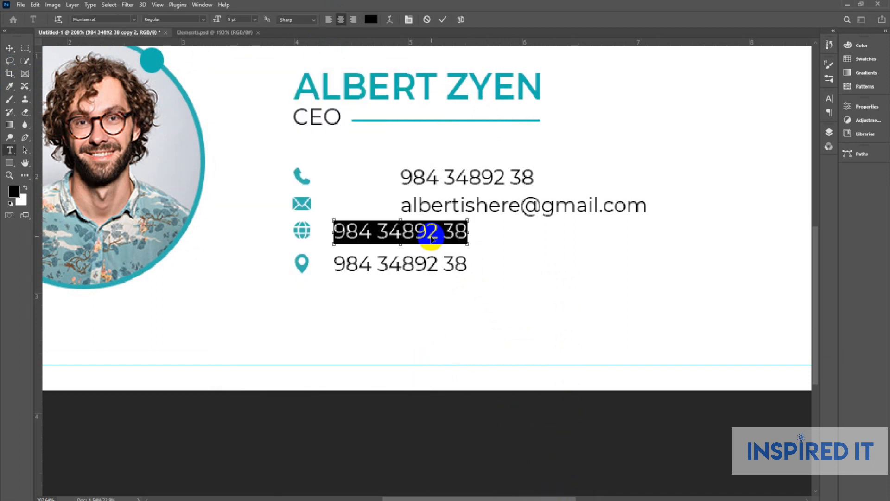
key(ctrl+v)
click(330, 20)
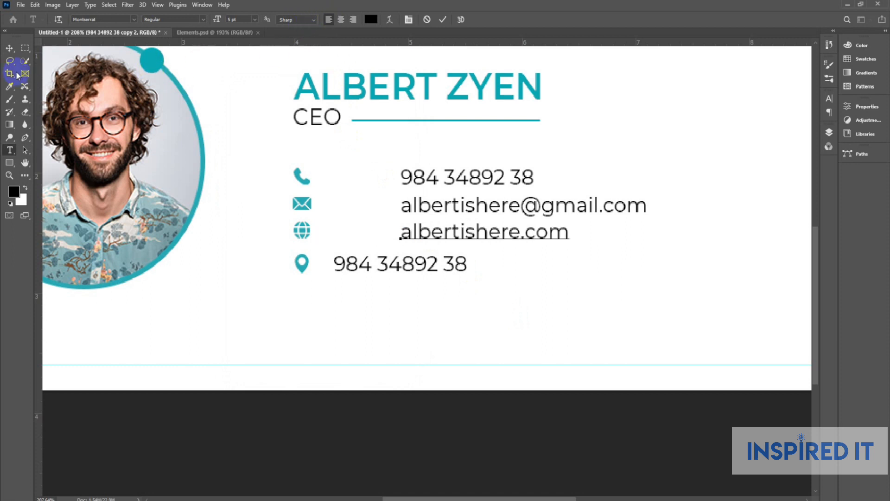
click(16, 49)
Paste the street address into the pin row, left-aligned, fixing its stray capital T, then select all four lines.
mouse_move(556, 500)
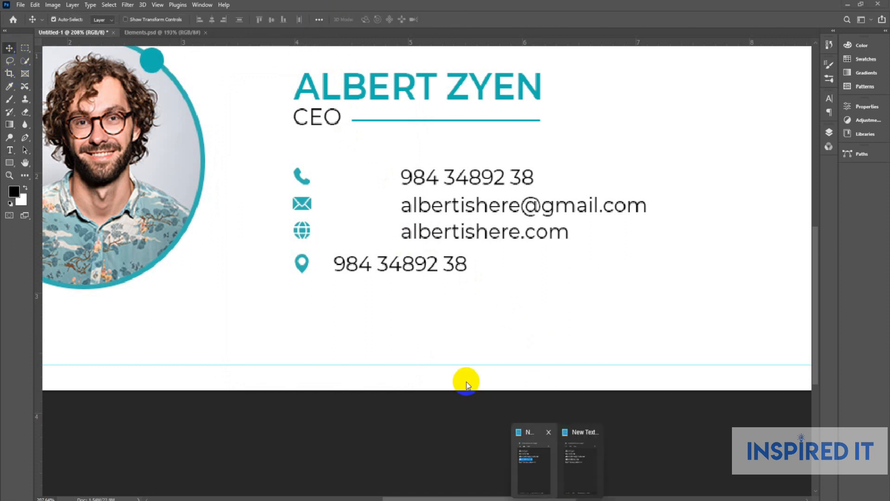
click(532, 460)
drag(339, 185, 226, 183)
key(ctrl+c)
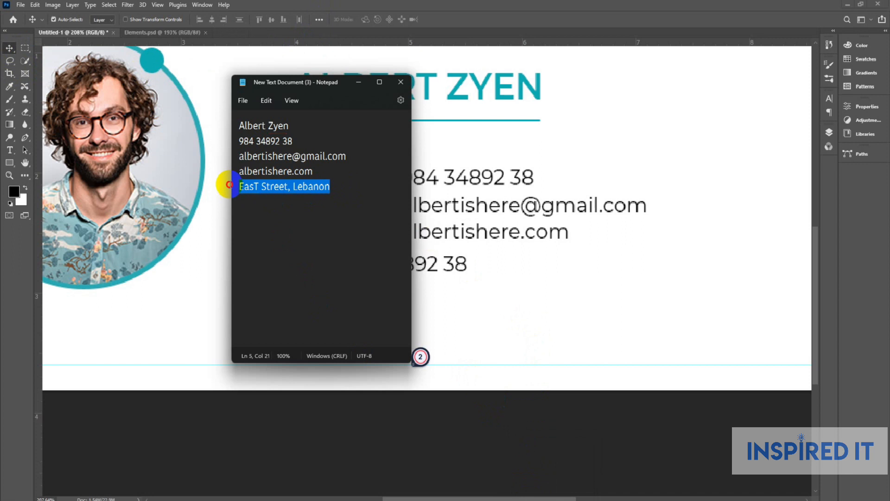
click(358, 84)
double_click(436, 264)
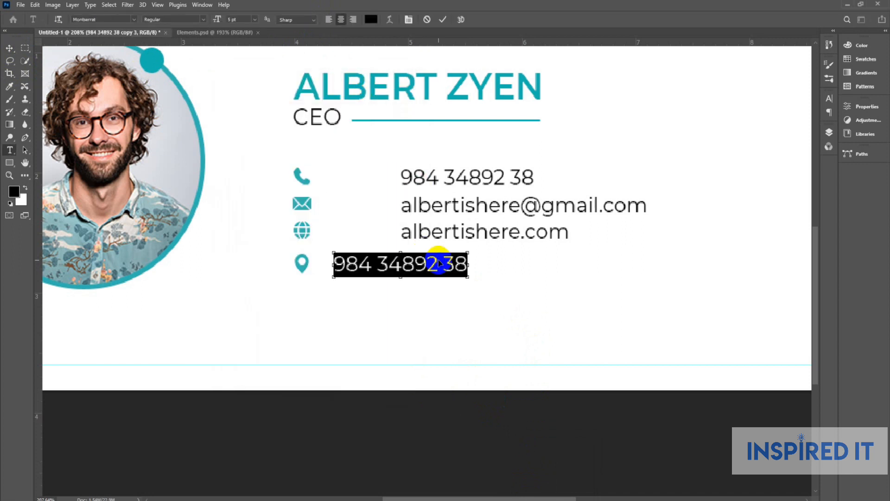
key(ctrl+v)
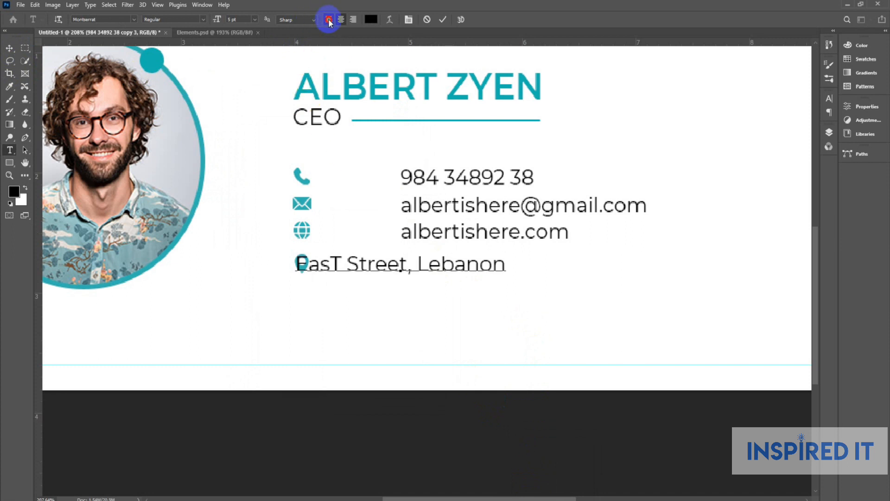
click(329, 19)
click(446, 265)
key(BackSpace)
text(t)
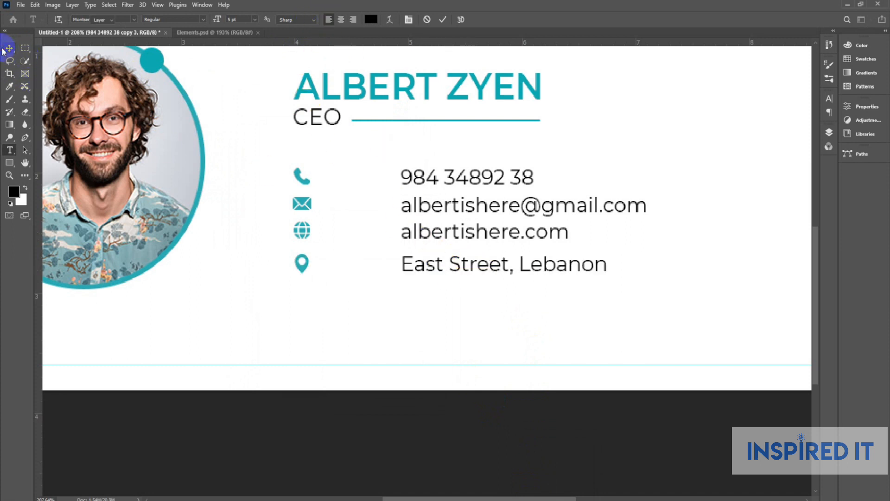
click(7, 48)
click(341, 177)
drag(383, 160, 426, 327)
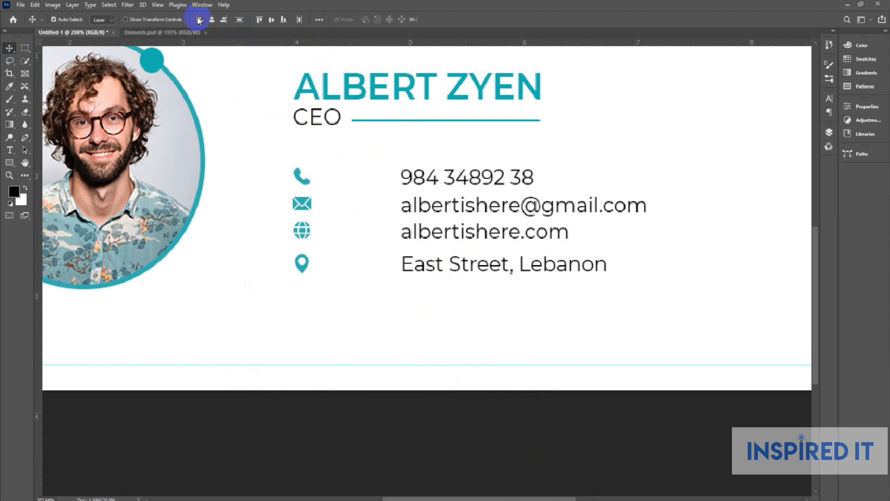
Align the left edges of the four contact text lines.
click(199, 21)
scroll(279, 251, up, 3)
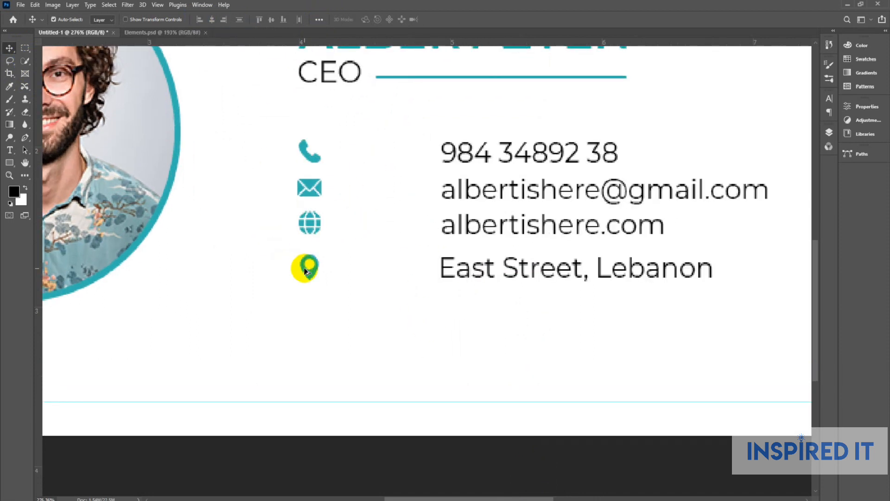
scroll(325, 271, down, 2)
scroll(349, 274, down, 2)
scroll(419, 269, up, 2)
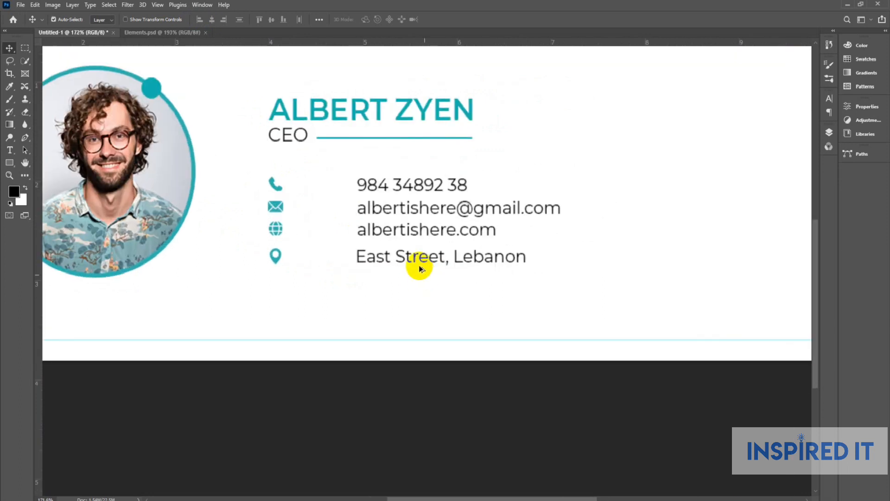
scroll(420, 269, up, 1)
scroll(246, 268, up, 2)
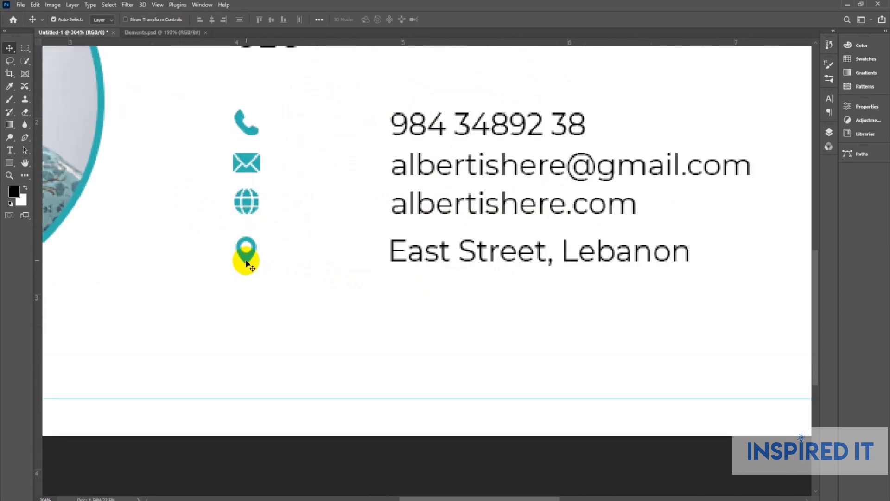
Vertically centre each contact text line on its pin, globe, envelope or phone icon.
click(244, 260)
click(394, 252)
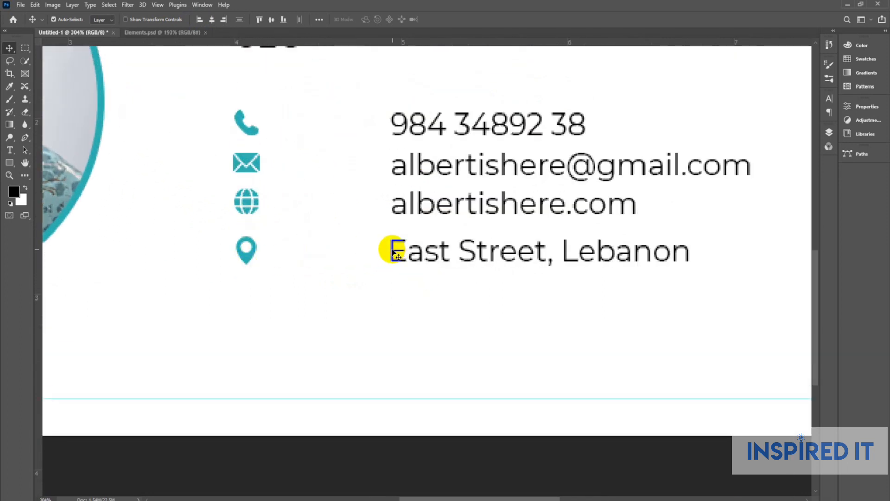
click(273, 21)
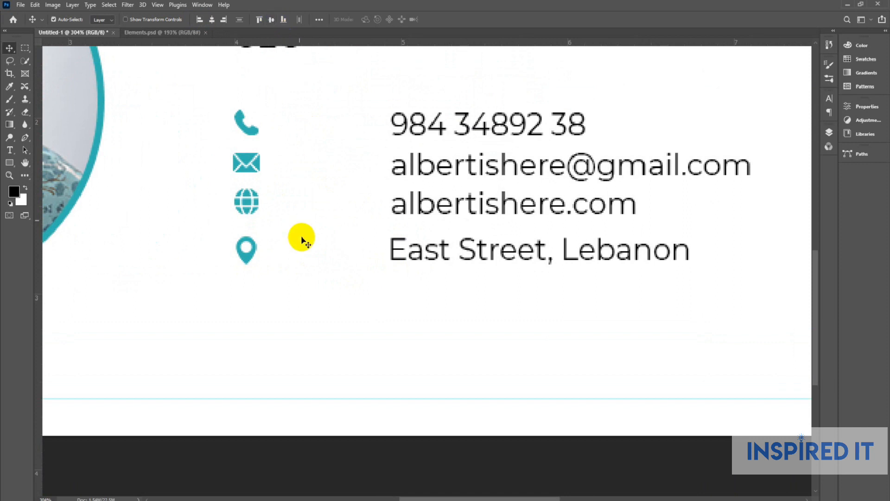
click(249, 206)
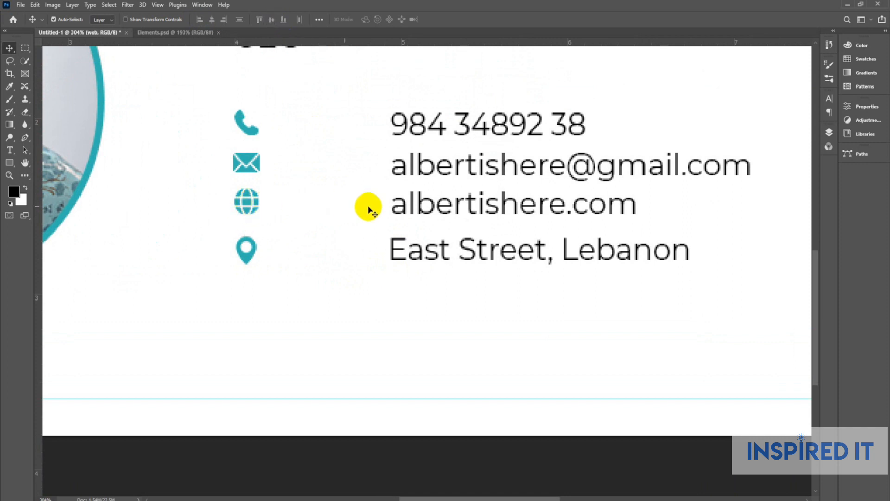
click(406, 210)
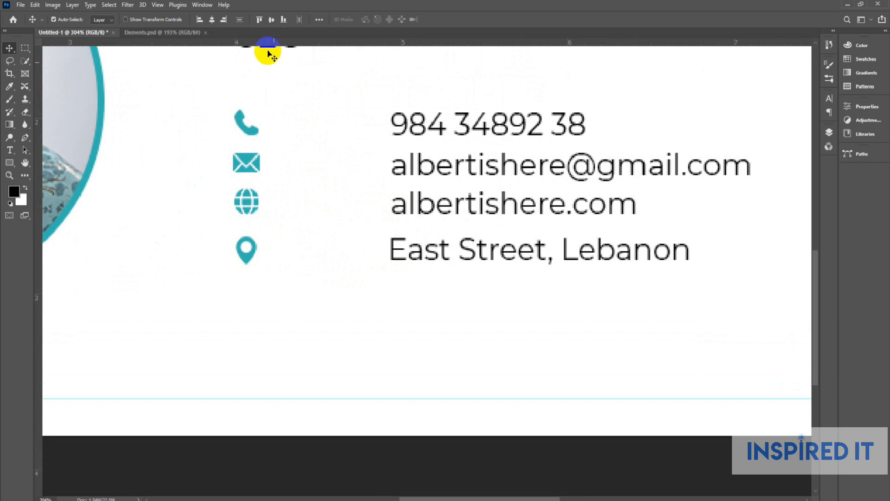
click(247, 162)
click(406, 170)
click(268, 21)
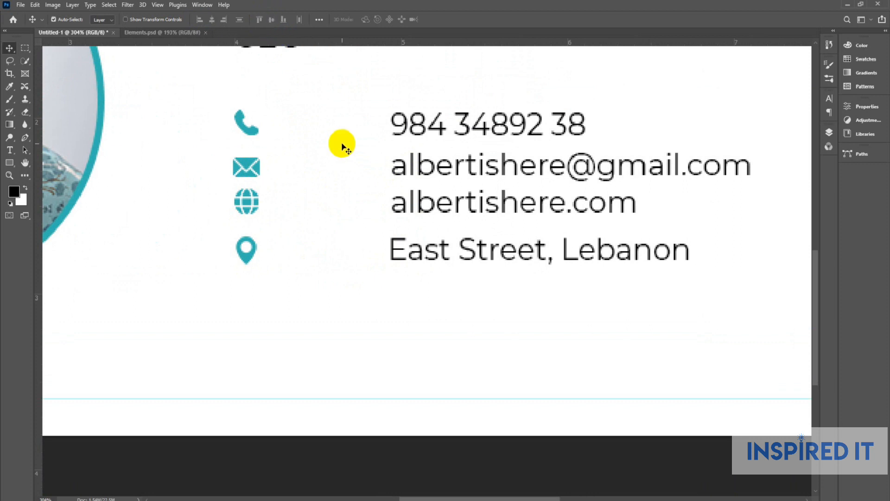
click(249, 124)
shift+click(407, 125)
click(271, 24)
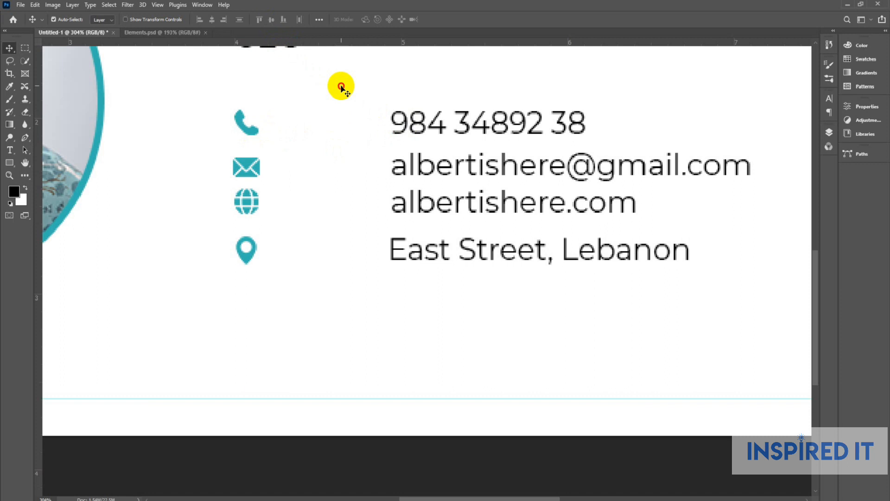
Nudge the four contact lines slightly left toward the icons, then show the Layers panel.
drag(351, 91, 439, 324)
key(shift+Left)
key(shift+Left)
key(shift+Left)
key(shift+Left)
key(shift+Left)
key(shift+Left)
key(shift+Left)
key(shift+Left)
key(shift+Left)
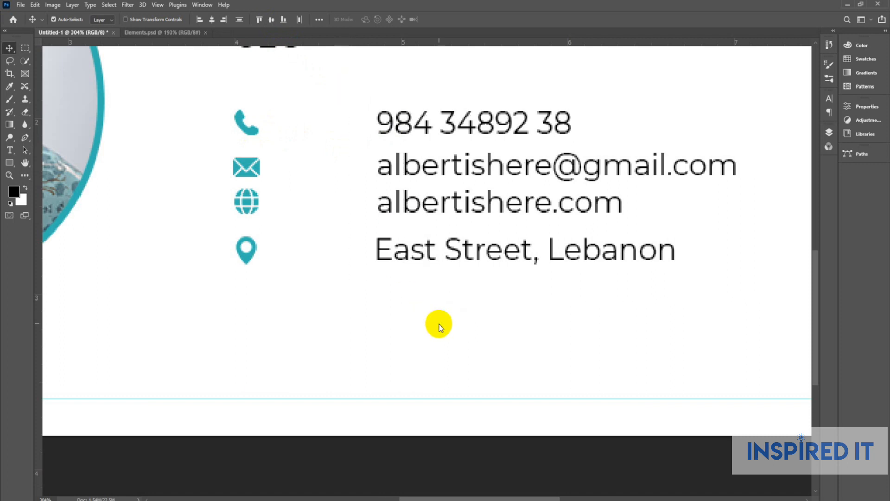
key(shift+Right)
key(shift+Right)
key(Left)
key(Left)
key(Left)
key(Left)
key(Left)
key(Left)
key(Left)
key(Left)
scroll(439, 325, down, 5)
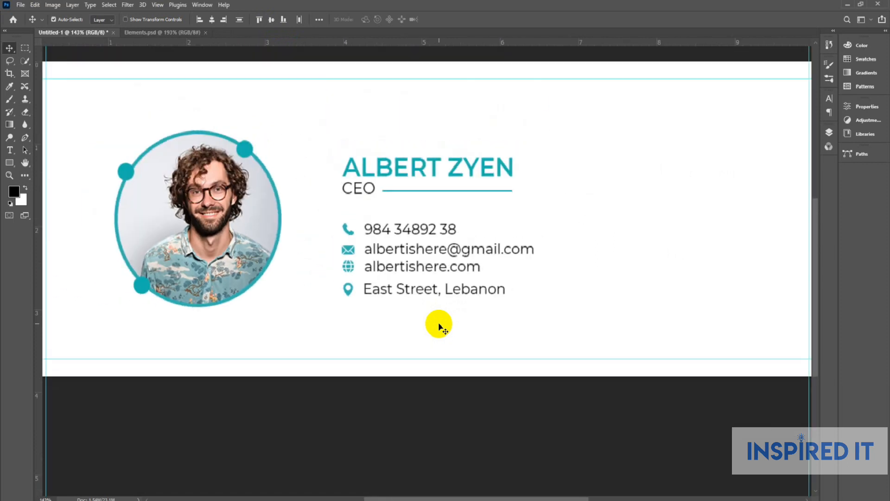
scroll(446, 284, up, 4)
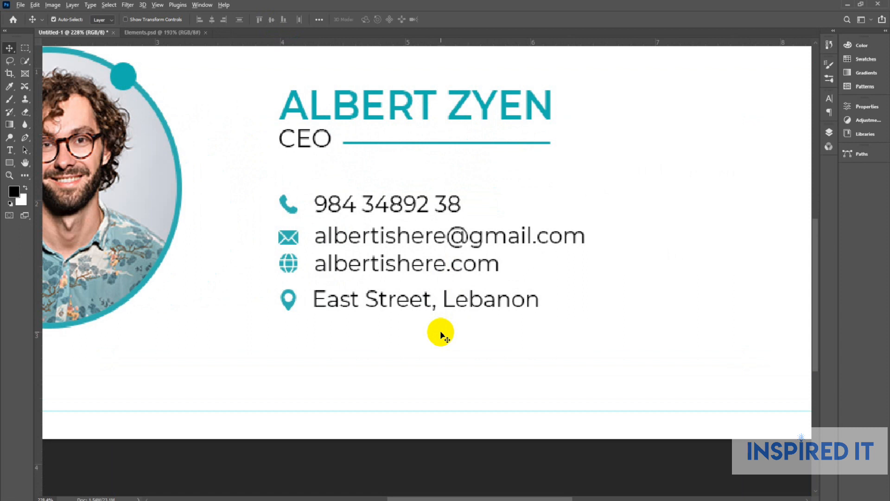
scroll(440, 332, down, 3)
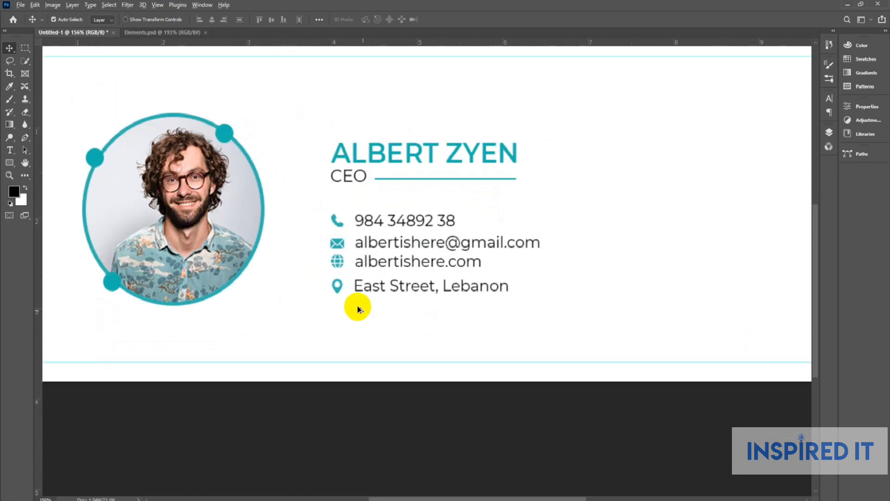
scroll(357, 310, up, 3)
click(830, 133)
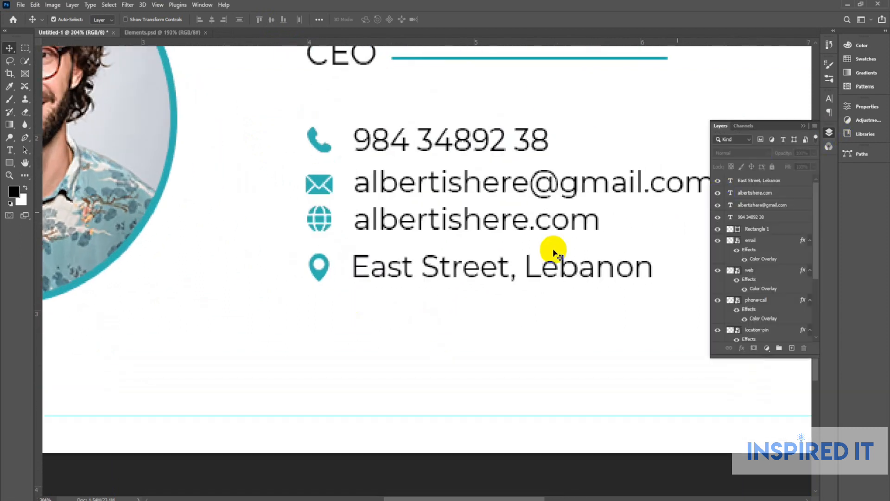
Group the location pin icon with the East Street address text.
scroll(341, 266, up, 1)
click(304, 272)
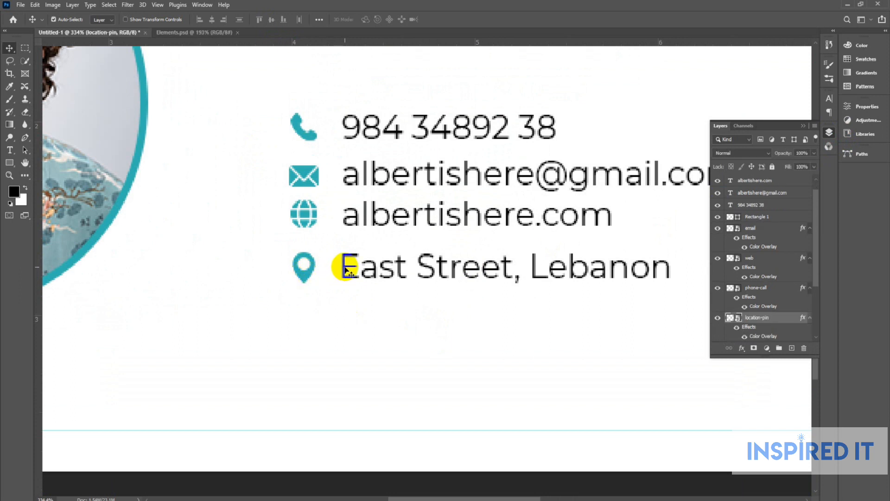
click(347, 272)
key(ctrl)
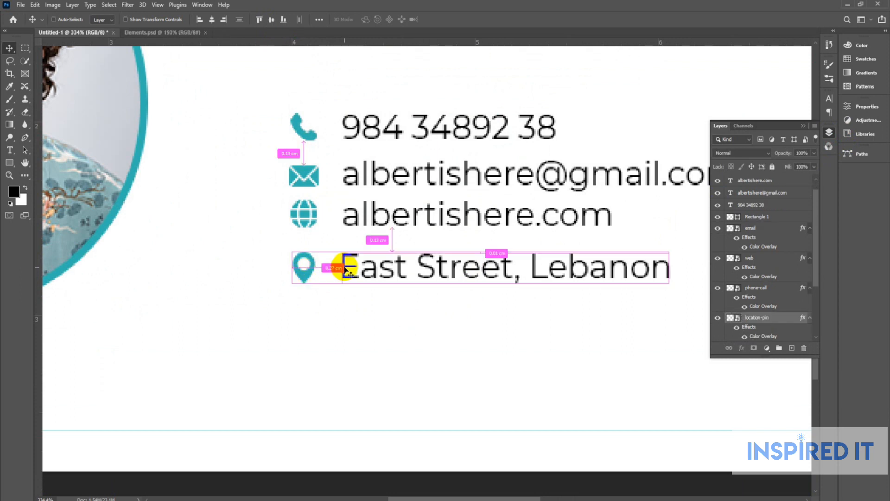
key(ctrl+g)
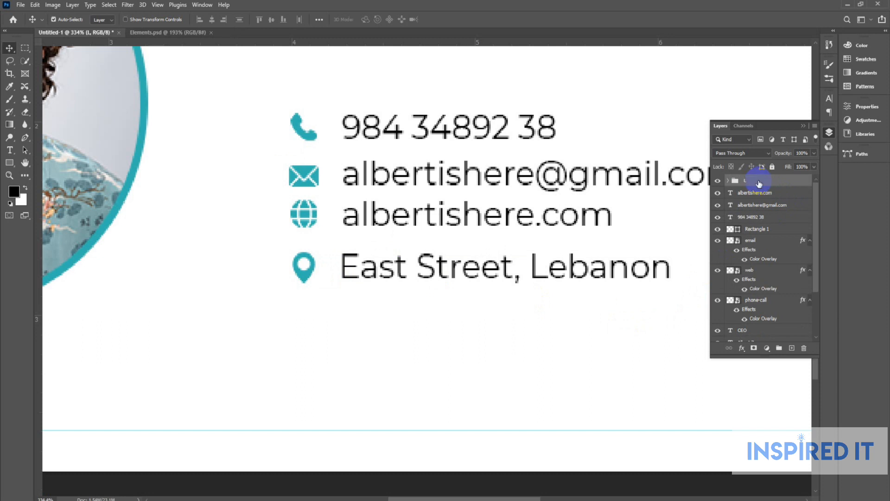
Group the globe icon with the website text and verify the group's contents.
scroll(320, 215, up, 2)
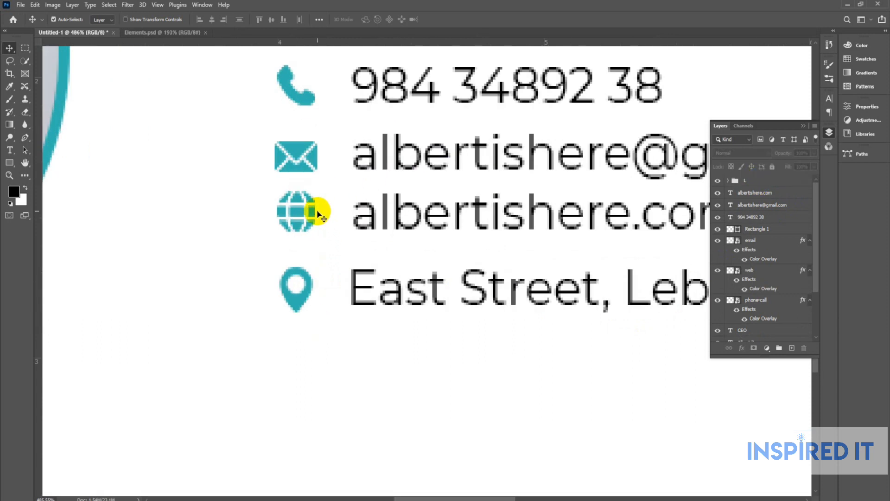
click(317, 212)
shift+click(375, 222)
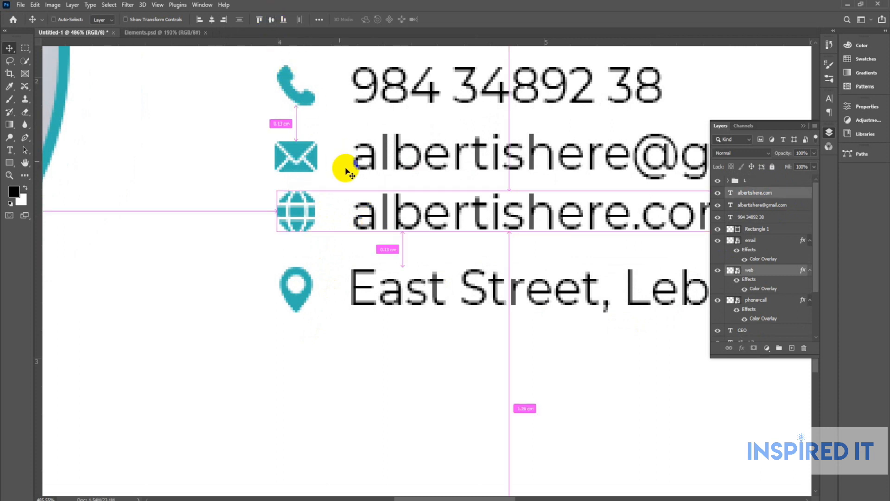
click(190, 198)
scroll(301, 224, up, 3)
click(299, 218)
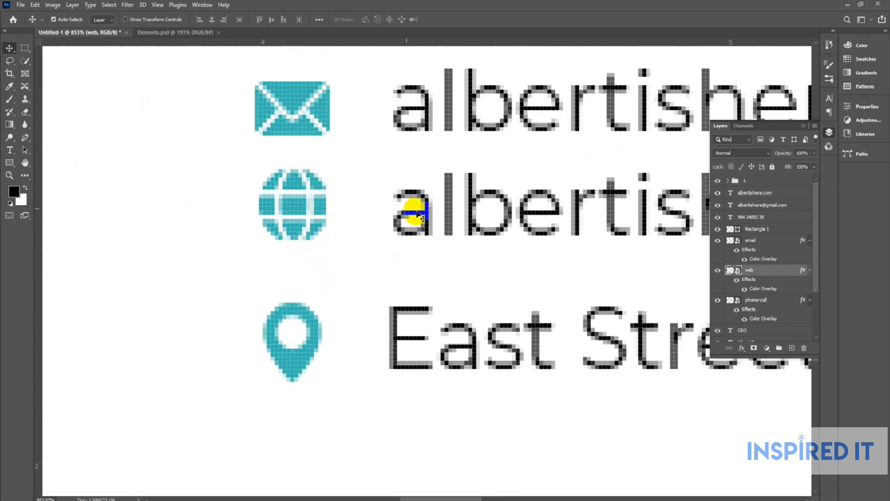
shift+click(428, 215)
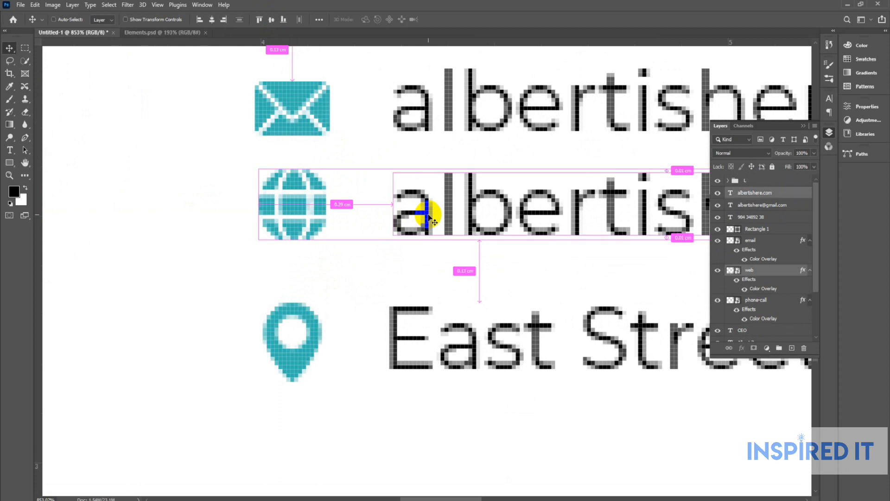
key(ctrl+g)
click(718, 193)
click(718, 192)
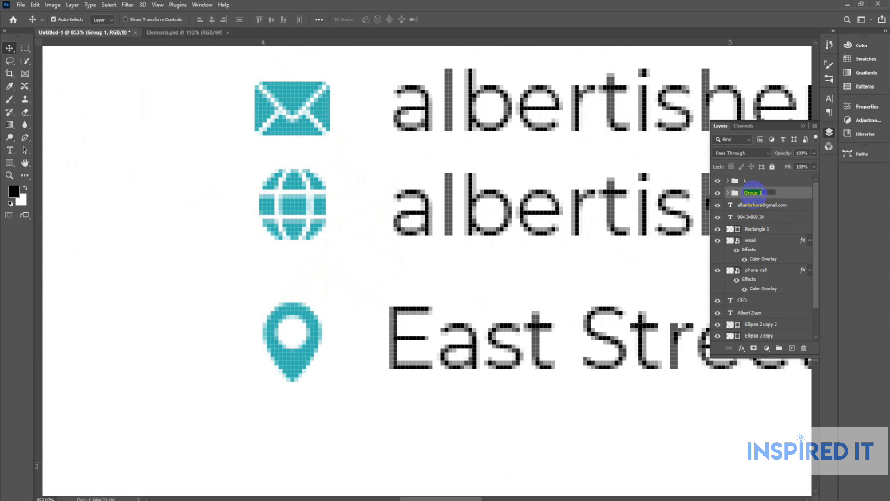
Group the envelope icon with the email address text and verify the group.
drag(395, 260, 379, 374)
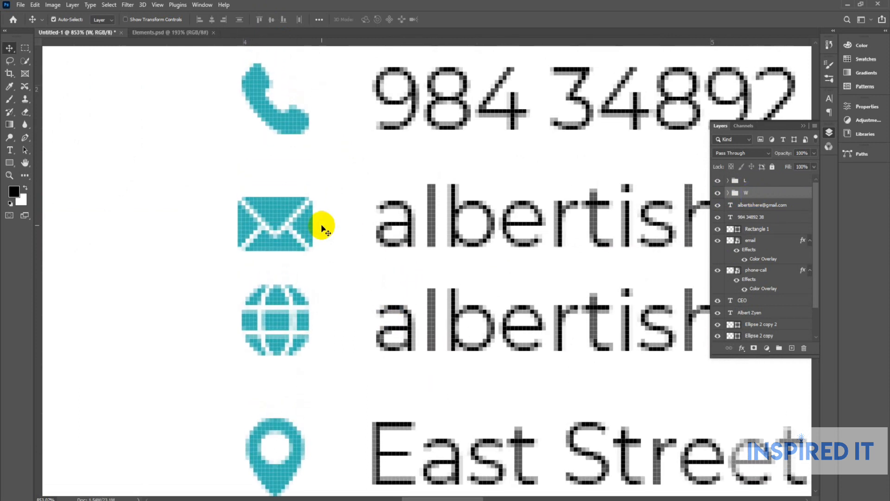
click(322, 224)
scroll(315, 231, up, 2)
click(311, 224)
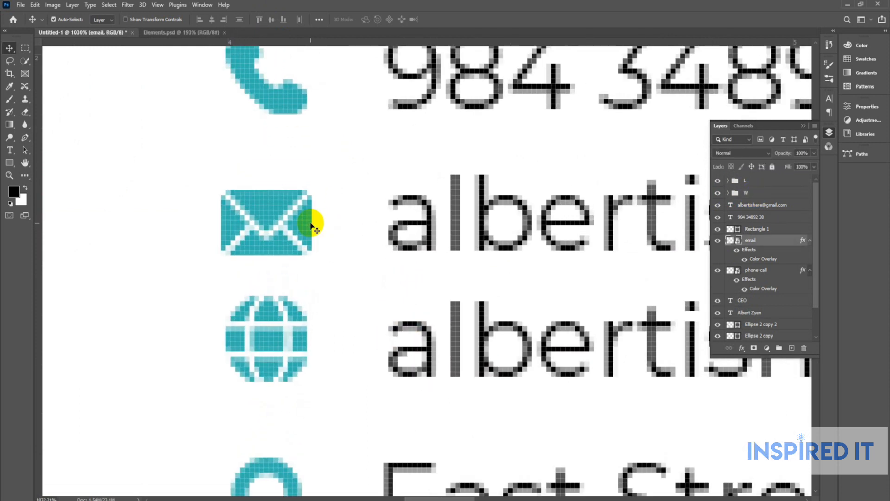
click(429, 227)
key(ctrl+g)
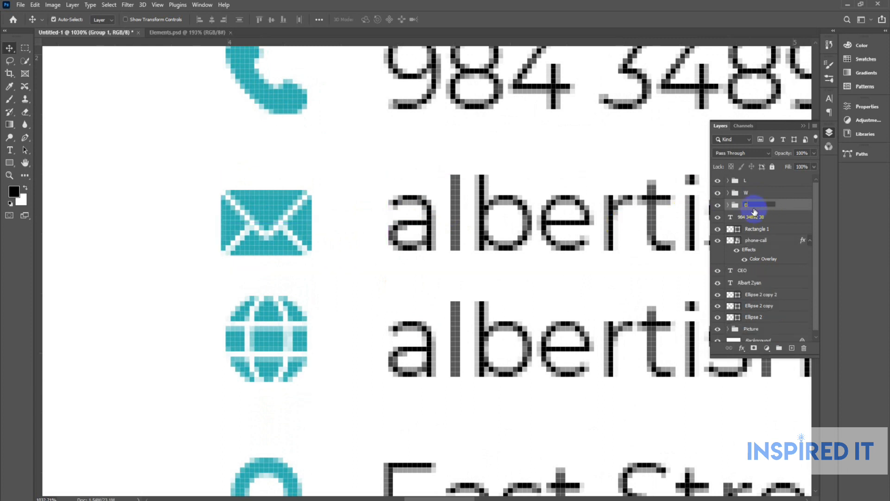
click(721, 204)
click(721, 204)
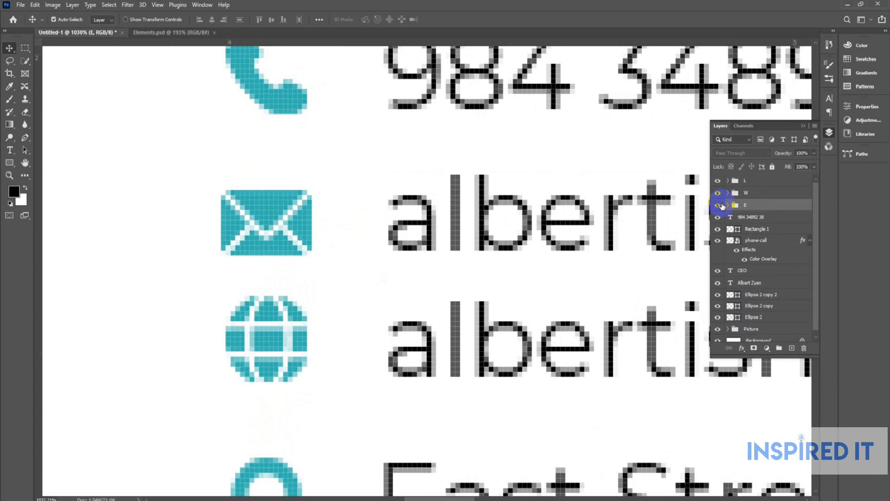
scroll(463, 222, up, 4)
click(462, 224)
Vertically centre the phone icon on its number and group them as C.
click(293, 196)
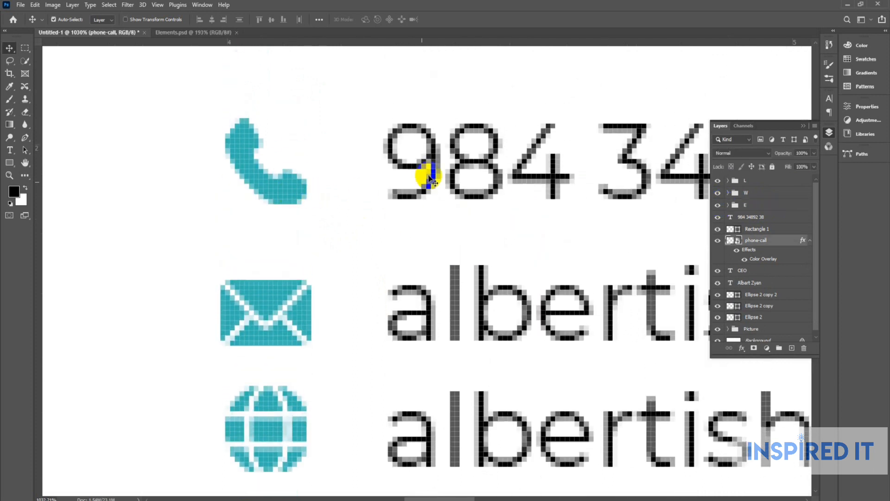
click(433, 161)
click(272, 20)
key(ctrl+g)
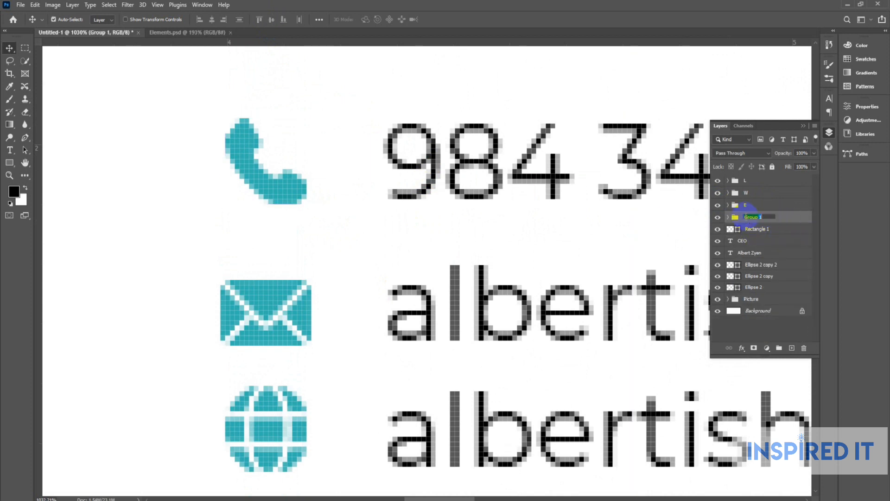
key(Return)
Align all four contact icons on their horizontal centres.
scroll(337, 122, down, 5)
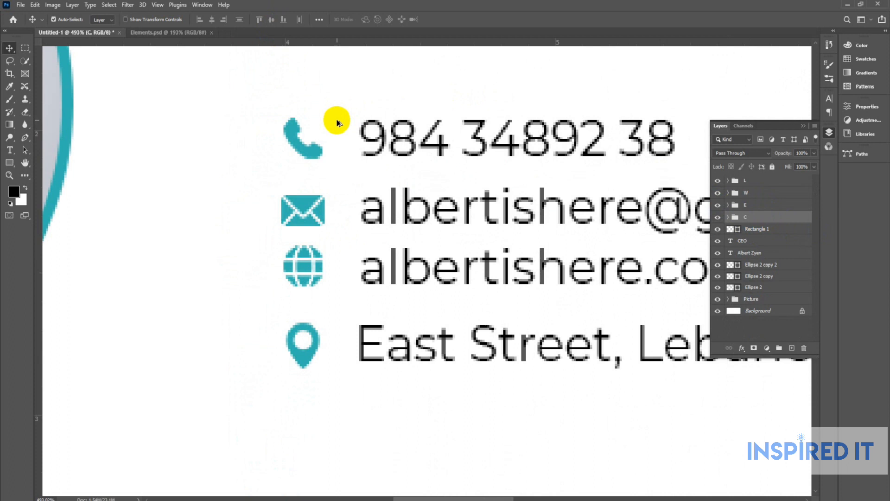
click(337, 123)
drag(267, 113, 334, 354)
click(211, 19)
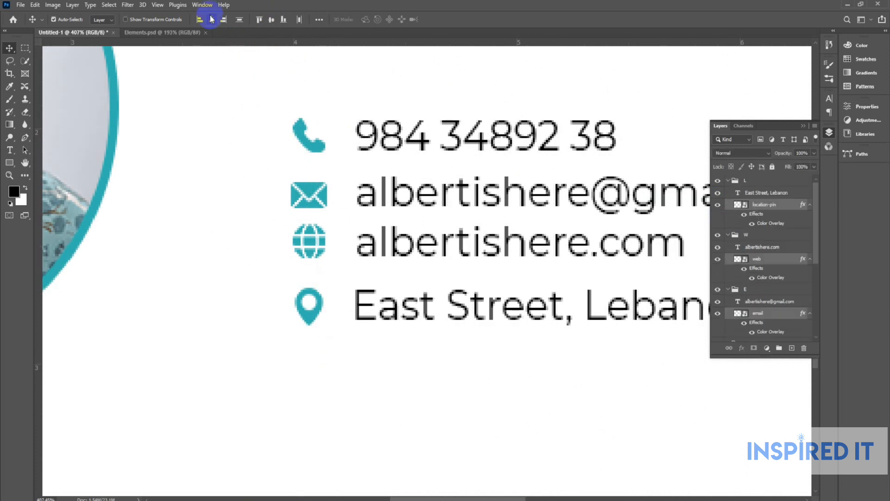
Collapse groups L, W, E and C in the Layers panel.
click(707, 204)
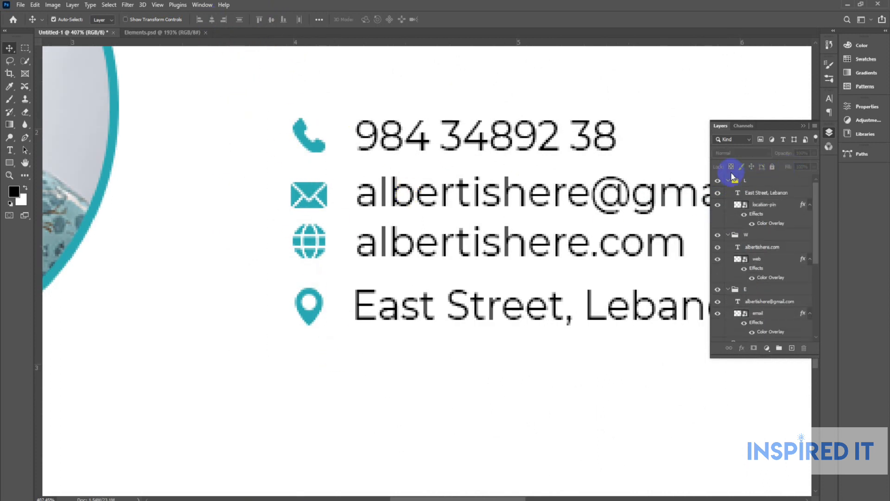
click(729, 181)
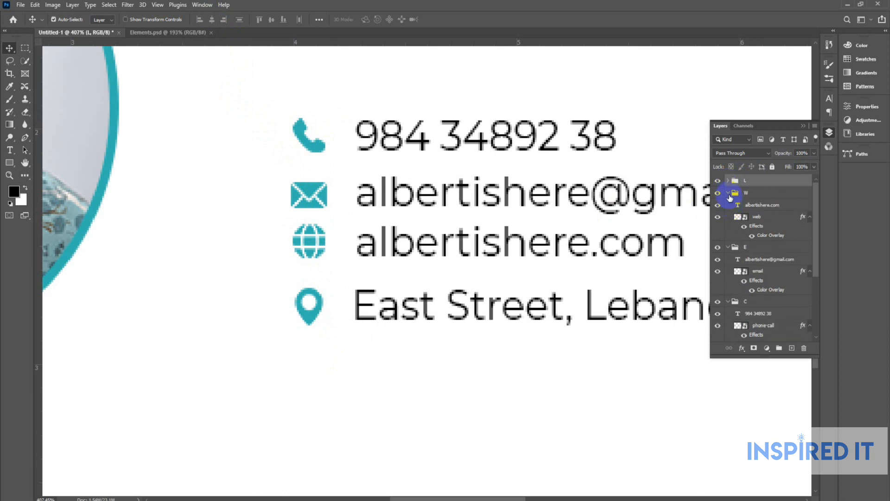
click(729, 193)
click(729, 205)
click(729, 217)
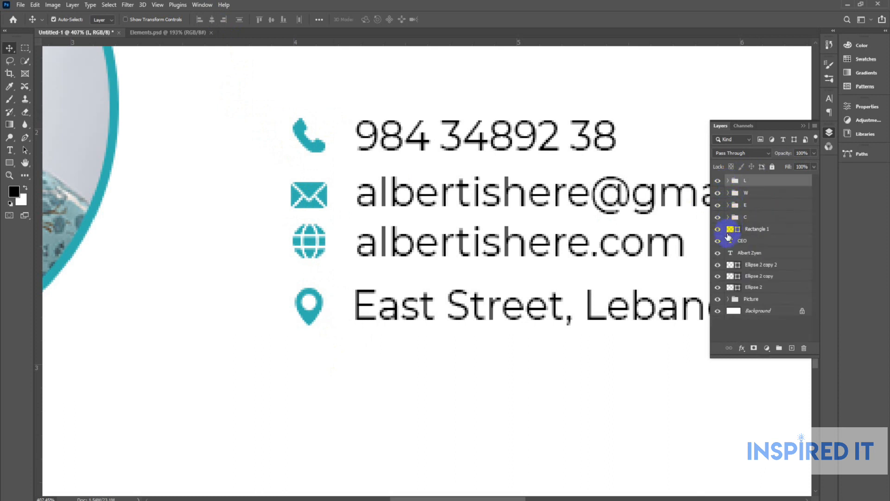
click(829, 132)
scroll(406, 195, down, 4)
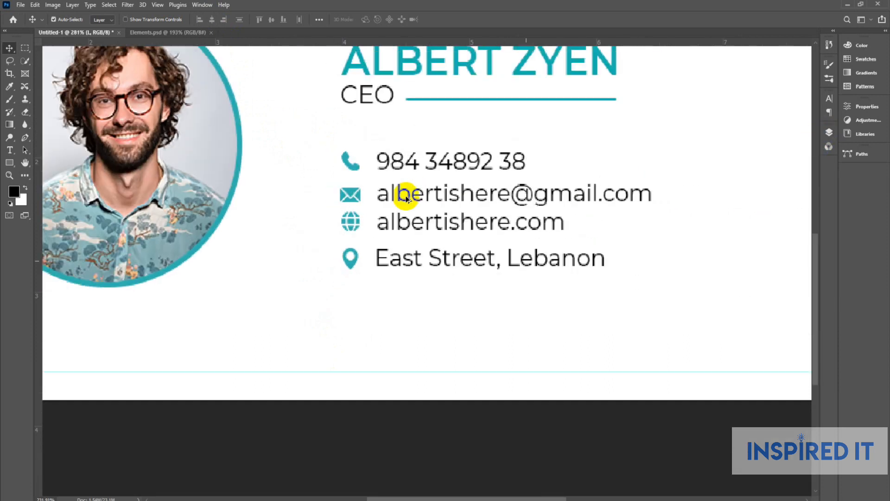
click(812, 135)
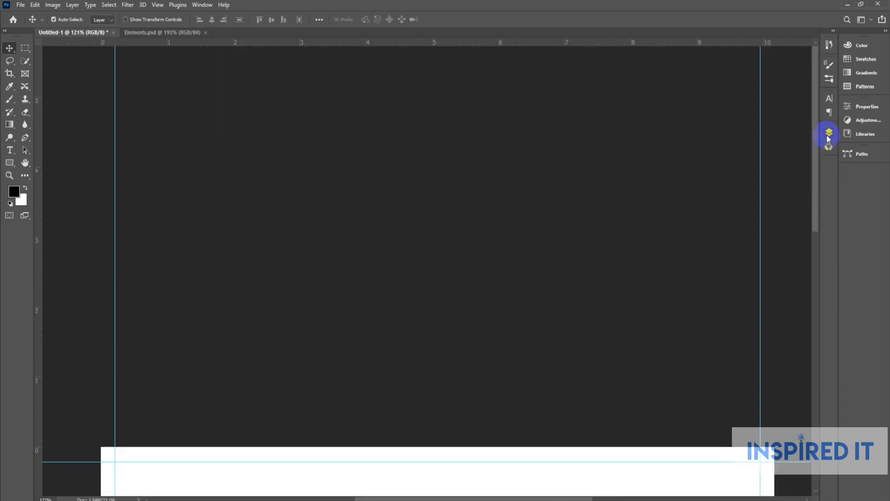
scroll(487, 195, down, 5)
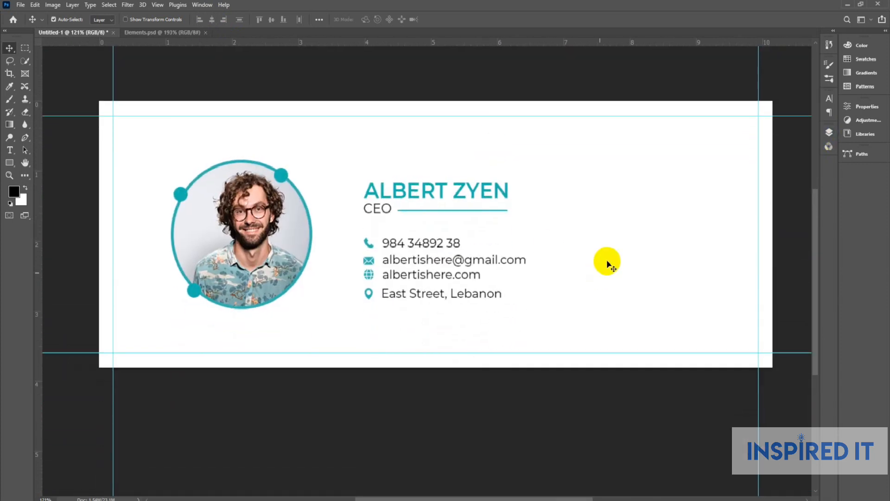
Distribute groups L, W, E and C with even vertical spacing.
click(829, 133)
click(754, 180)
shift+click(755, 217)
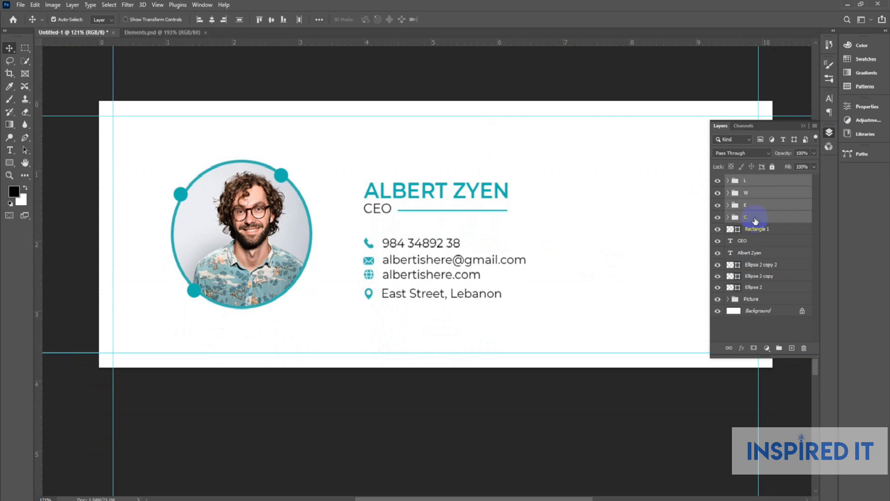
click(319, 20)
click(276, 109)
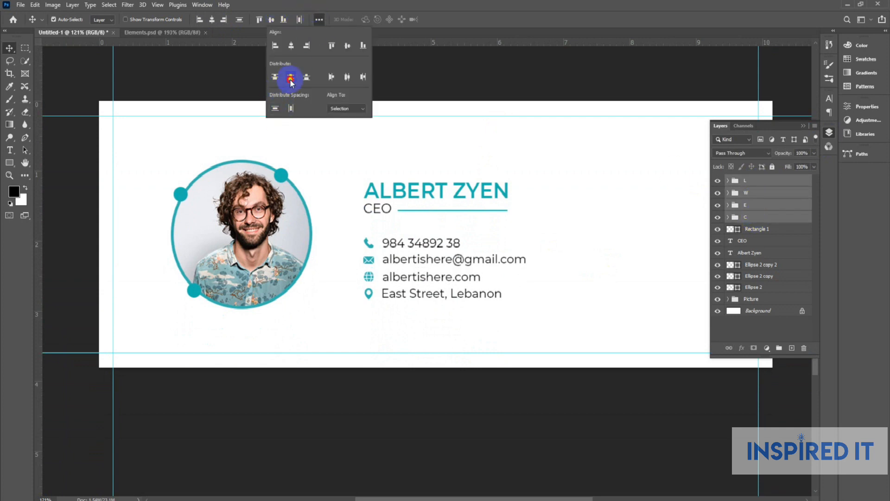
click(533, 141)
click(738, 181)
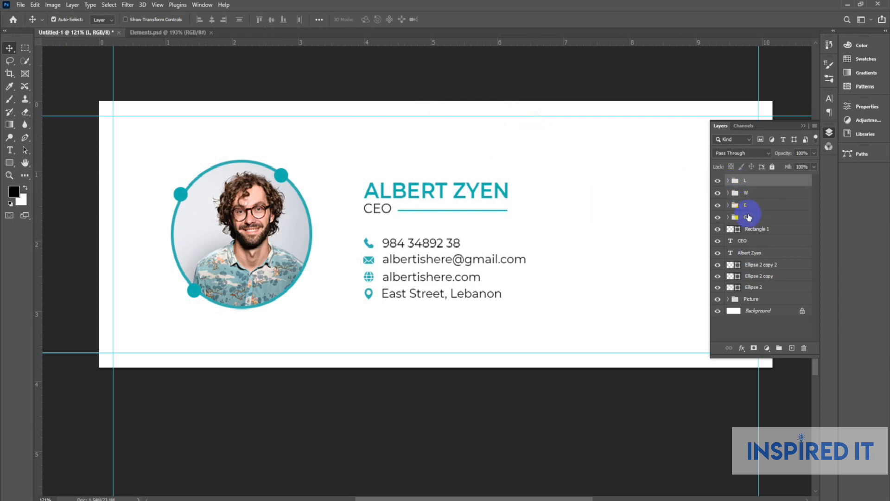
shift+click(748, 217)
Group the contact lines as 'Info' and the name, CEO and divider layers as 'Name'.
key(ctrl+g)
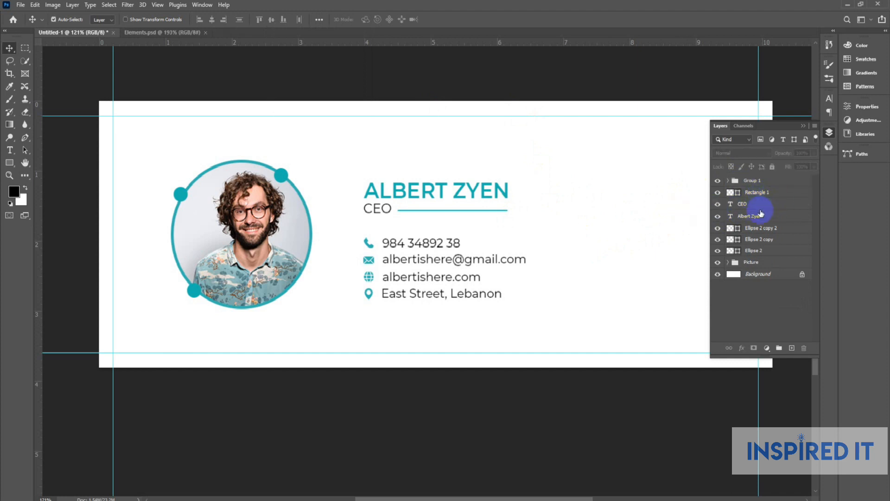
click(756, 192)
shift+click(760, 219)
key(ctrl+g)
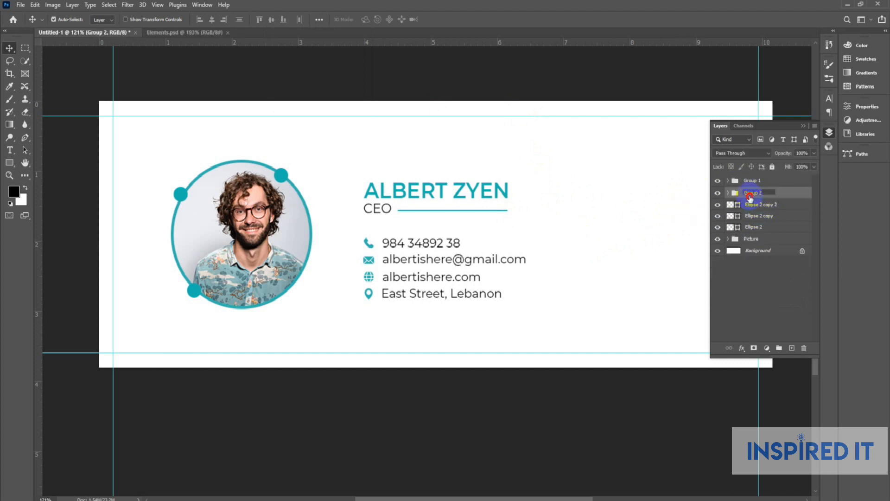
click(751, 198)
text(Name)
key(Return)
double_click(756, 181)
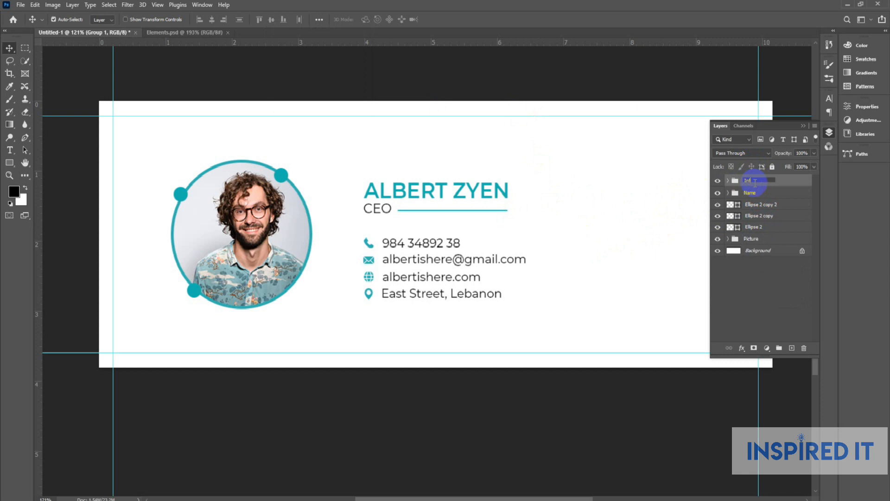
text(Info)
key(Return)
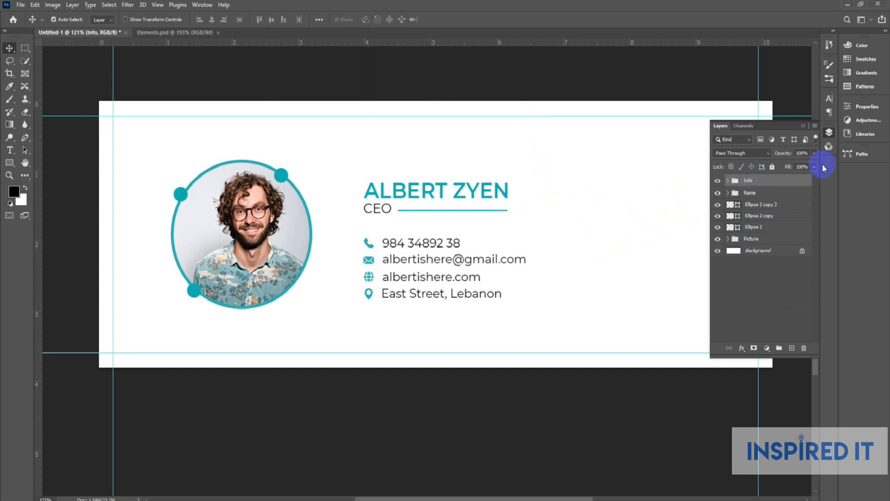
Group the three teal circle layers into a group named 'Shapes'.
click(771, 204)
shift+click(768, 227)
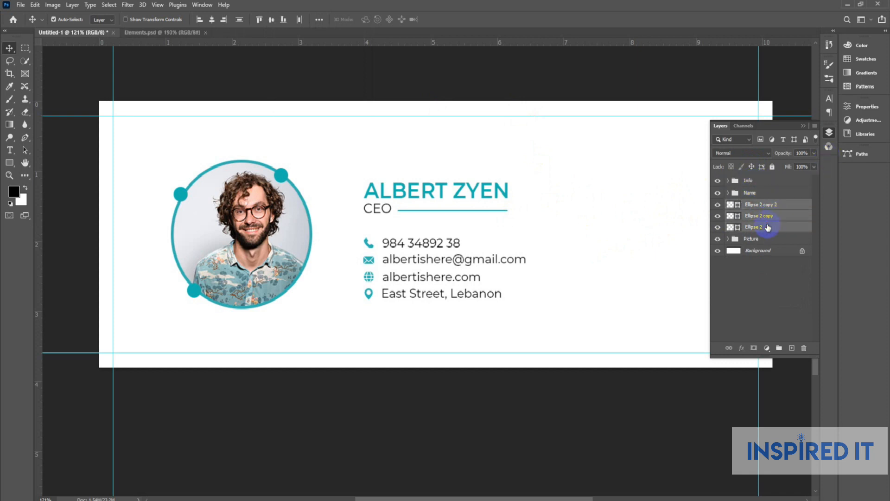
key(ctrl+g)
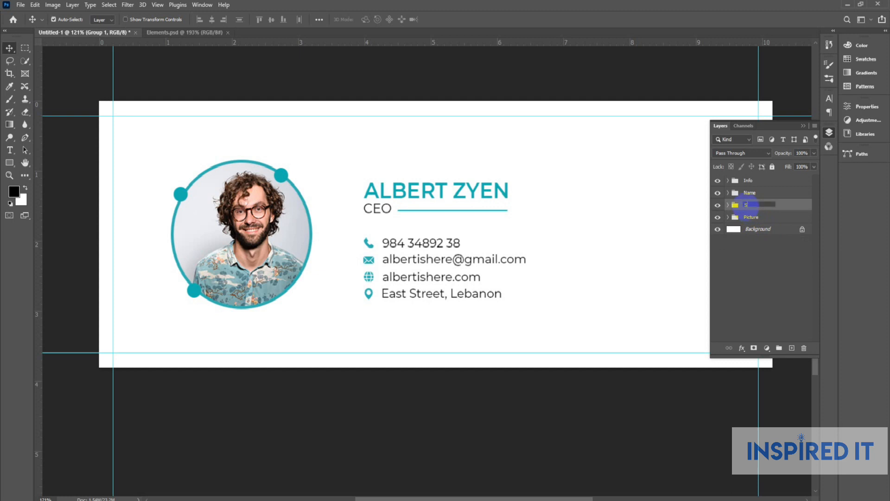
click(746, 207)
text(Shapes)
key(Return)
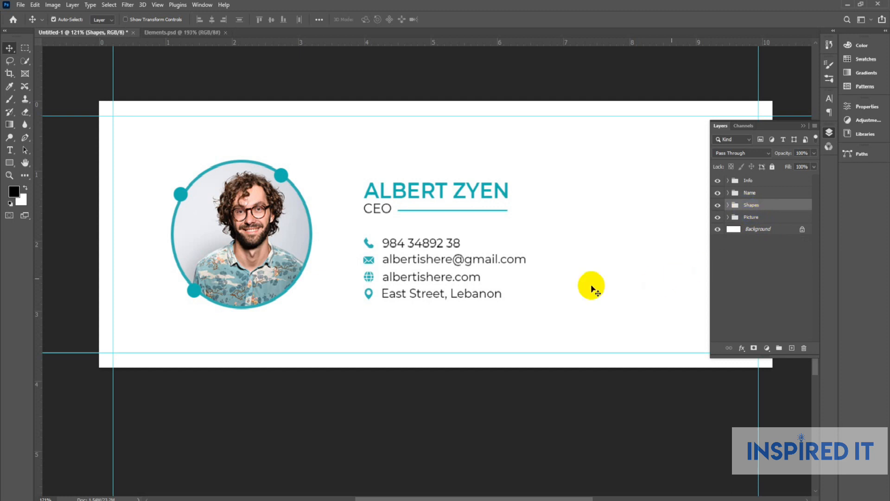
Left-align the Info and Name groups.
click(592, 278)
click(749, 185)
shift+click(750, 192)
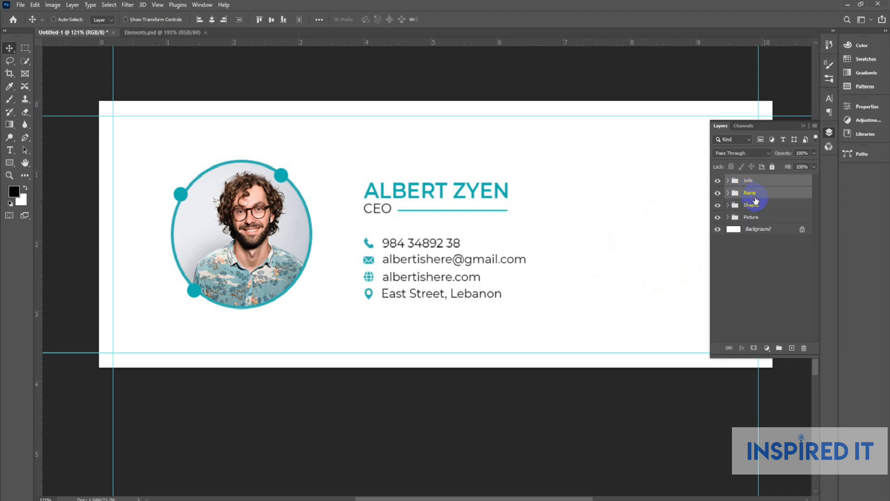
click(202, 18)
click(748, 194)
shift+click(749, 186)
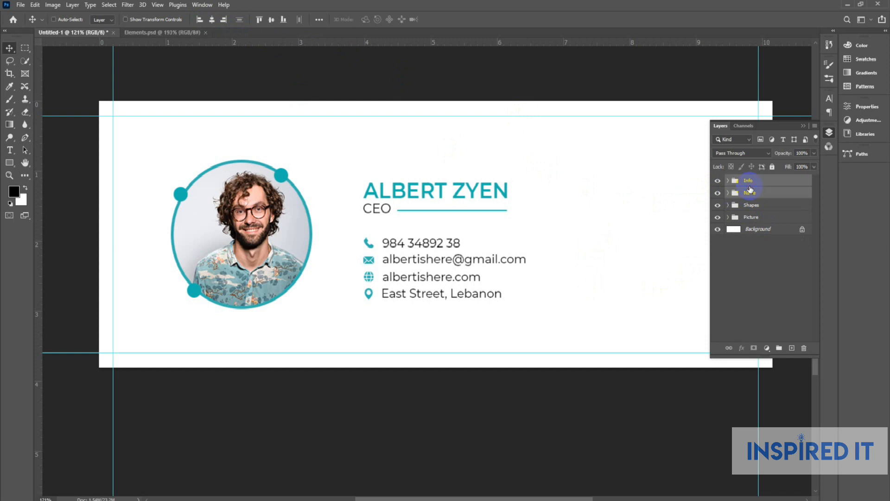
Group Info and Name, centre the block vertically on the canvas and enlarge it slightly.
key(ctrl+g)
key(ctrl+a)
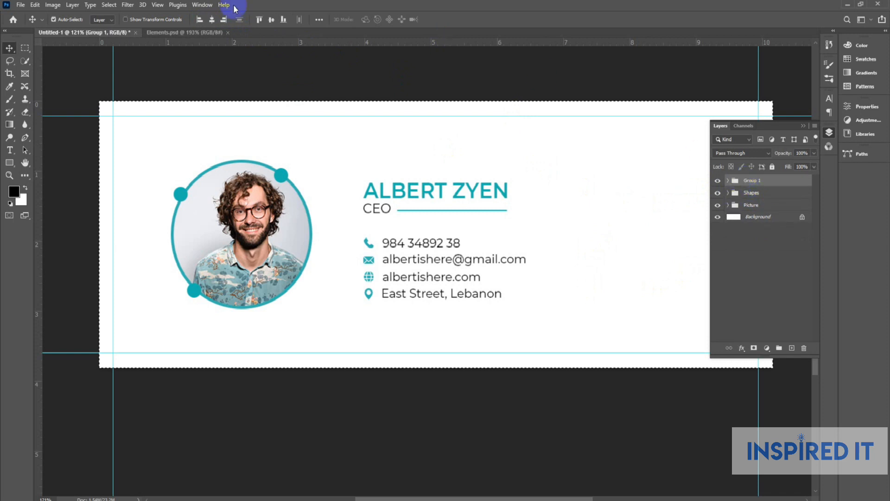
click(272, 24)
key(ctrl+d)
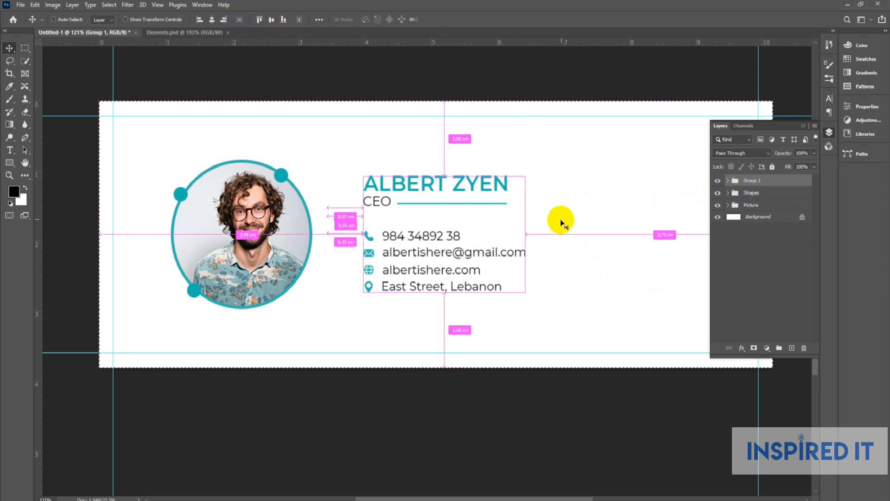
key(ctrl+t)
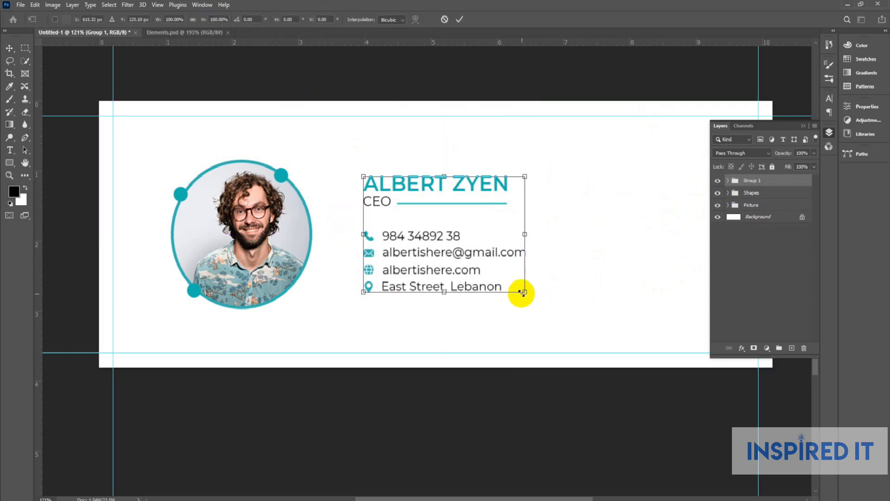
drag(524, 293, 530, 300)
key(Return)
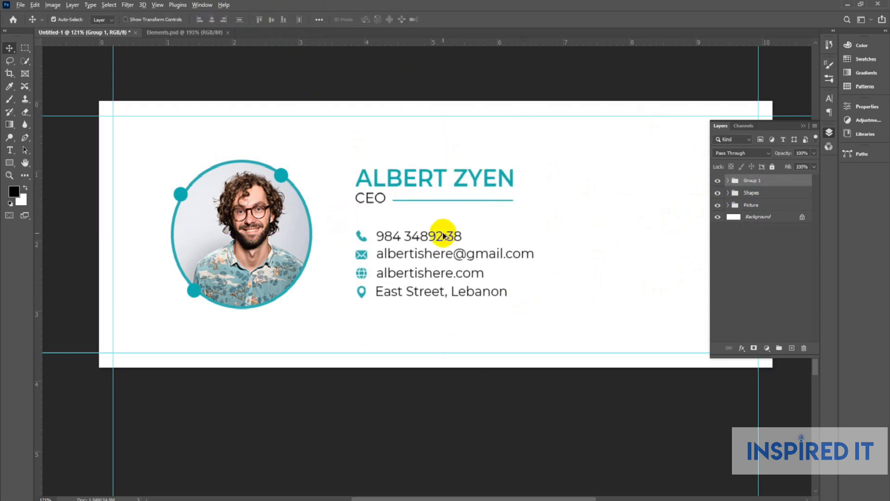
Scale the Shapes and Picture groups together to about 106.6%.
scroll(445, 235, down, 3)
click(752, 192)
shift+click(751, 206)
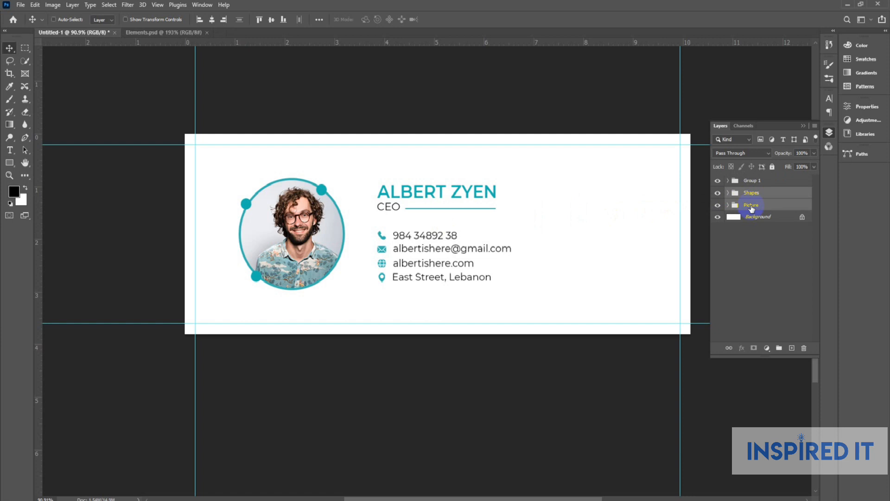
key(ctrl+t)
drag(357, 287, 360, 291)
key(Return)
scroll(364, 226, down, 2)
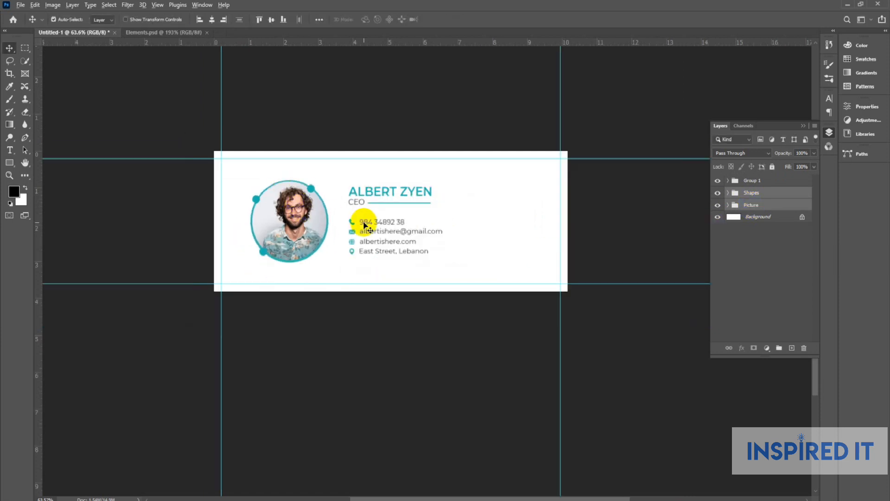
click(469, 237)
Ungroup the combined text group back into separate Info and Name groups.
scroll(469, 236, up, 2)
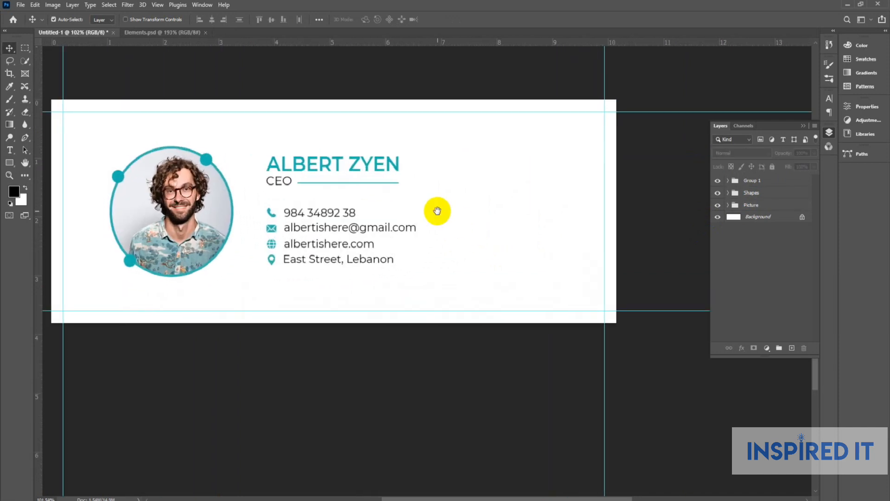
click(759, 181)
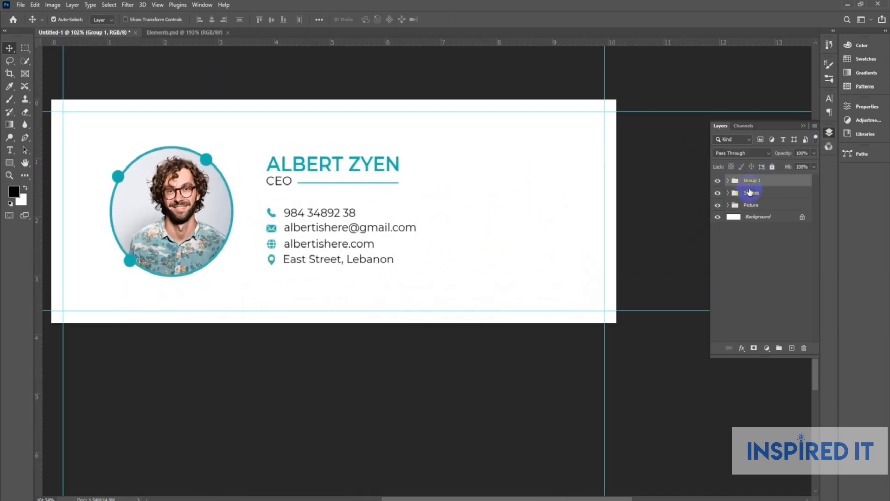
key(ctrl)
key(ctrl+shift+g)
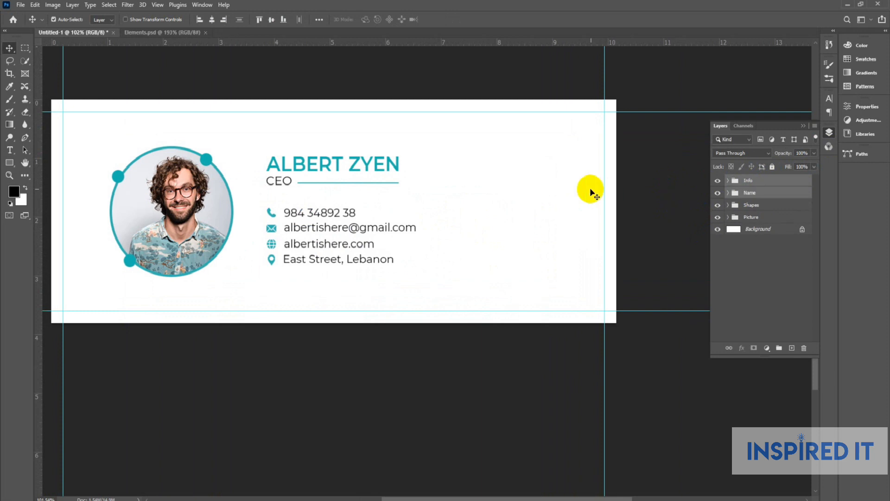
click(682, 198)
click(829, 133)
scroll(413, 204, down, 3)
drag(425, 236, 430, 237)
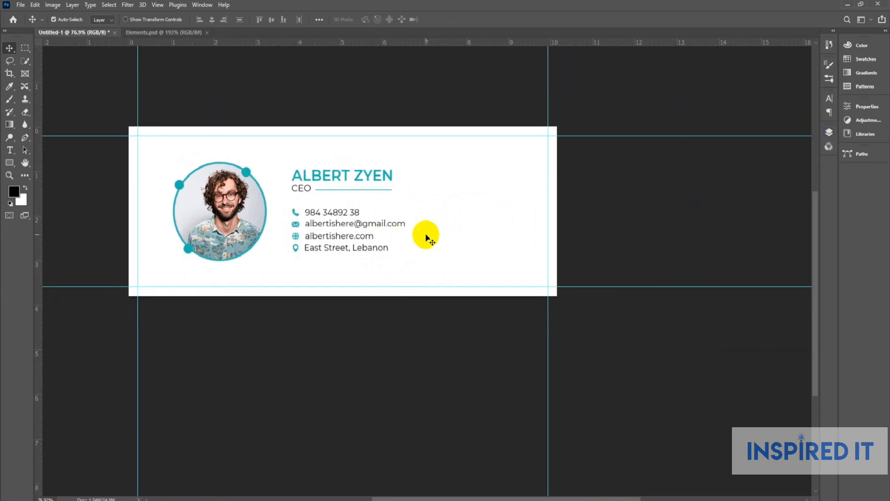
Ungroup Group 1 in Elements.psd and drag the Social MedIA icons into Untitled-1.
click(145, 36)
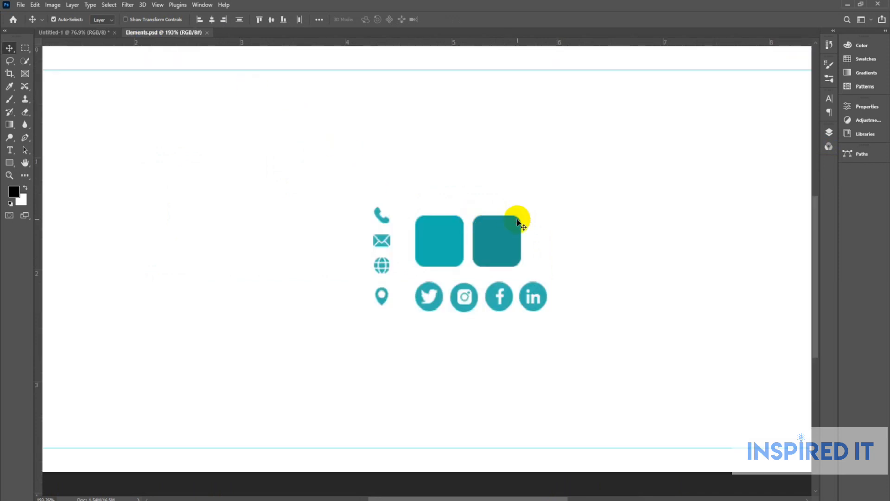
click(829, 133)
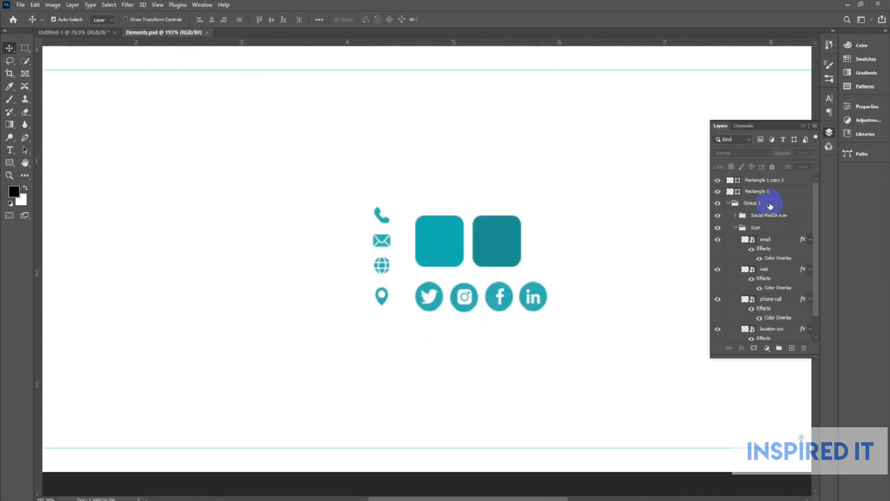
click(729, 204)
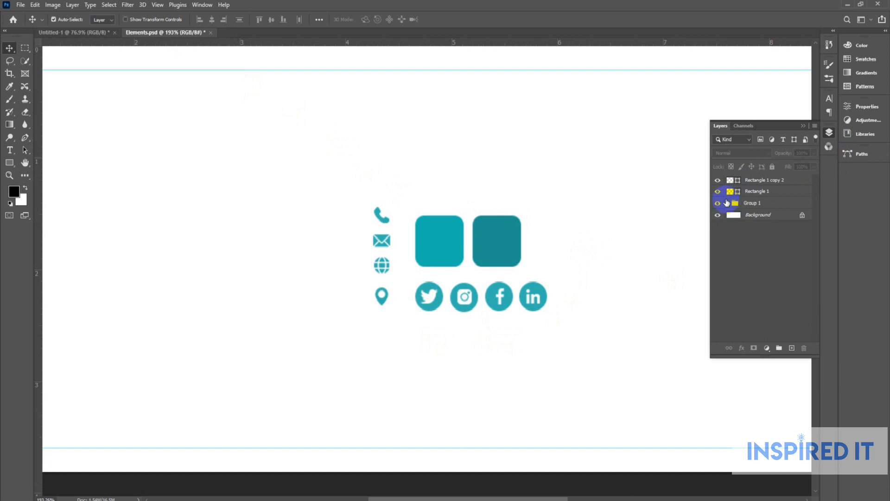
click(729, 204)
click(754, 205)
key(ctrl+shift+g)
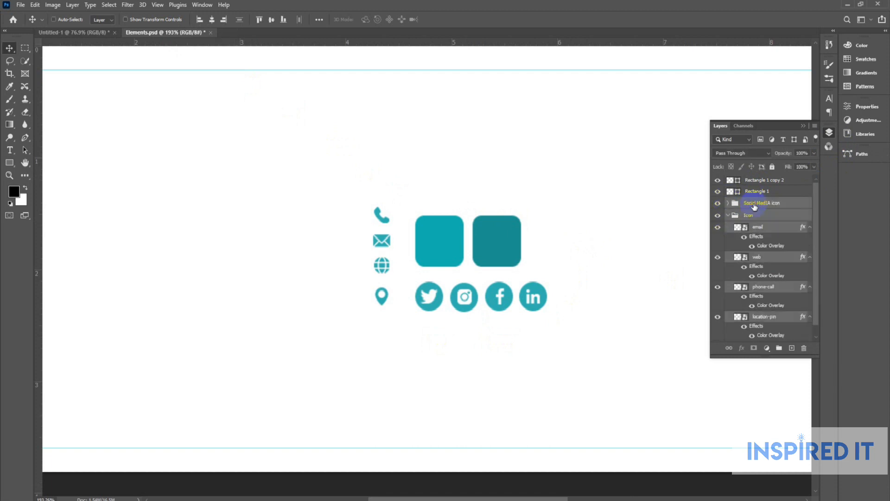
click(687, 219)
click(728, 215)
drag(761, 202, 481, 249)
Vertically centre the social icons on the Info contact group.
scroll(490, 257, up, 8)
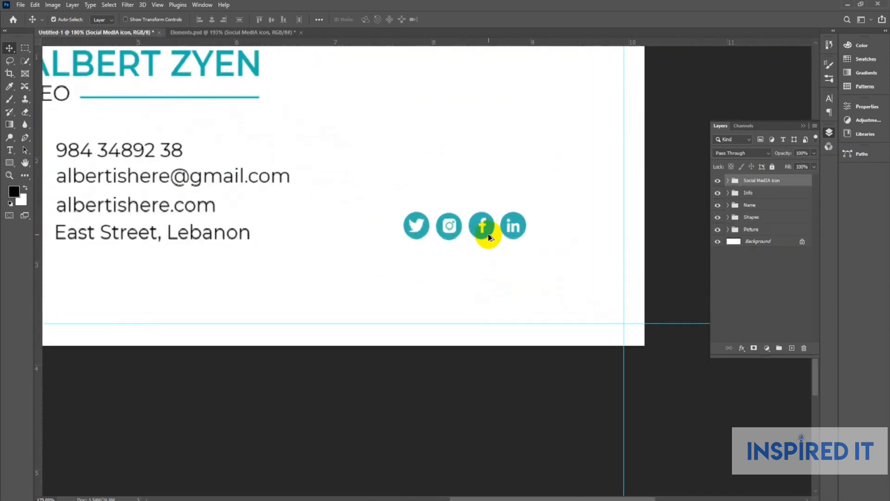
scroll(488, 236, down, 5)
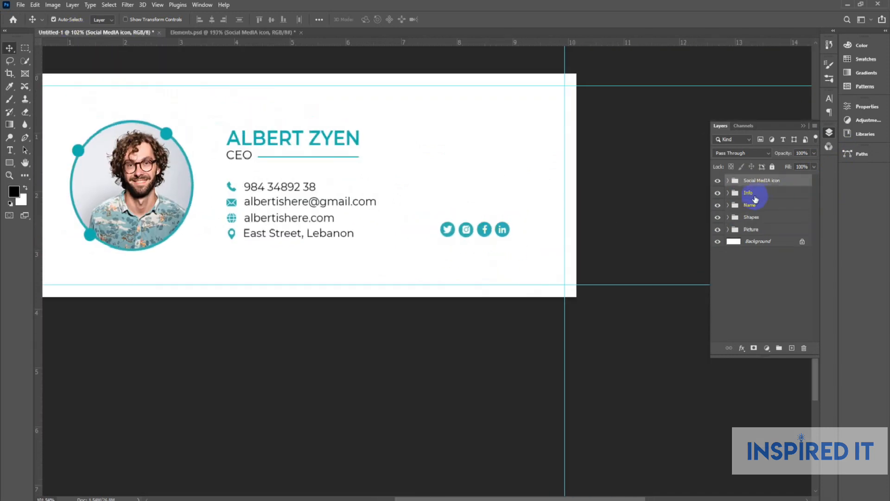
ctrl+click(755, 198)
click(280, 20)
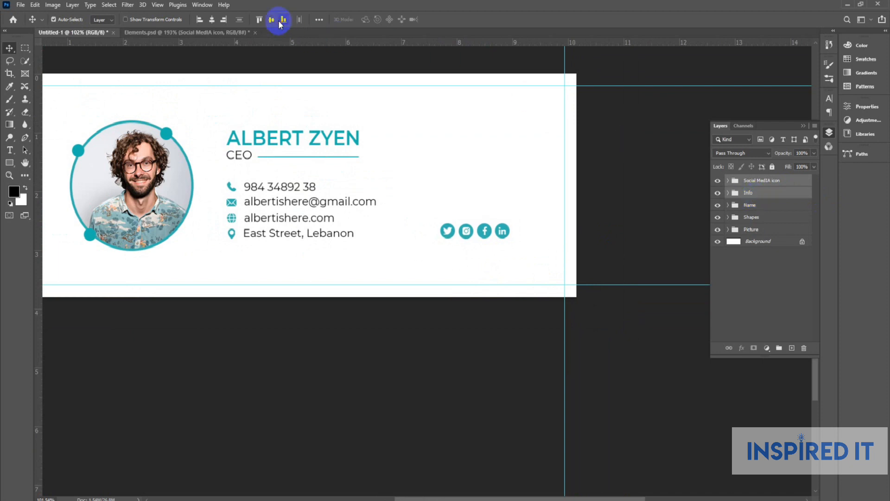
click(678, 231)
Enlarge the social icons slightly and re-align them with the Info group.
click(759, 184)
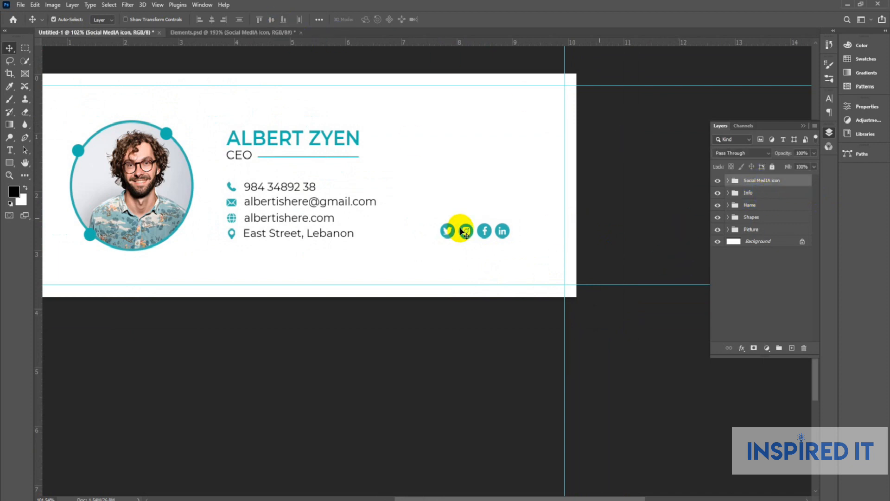
key(ctrl)
key(ctrl+t)
drag(510, 239, 513, 239)
key(Return)
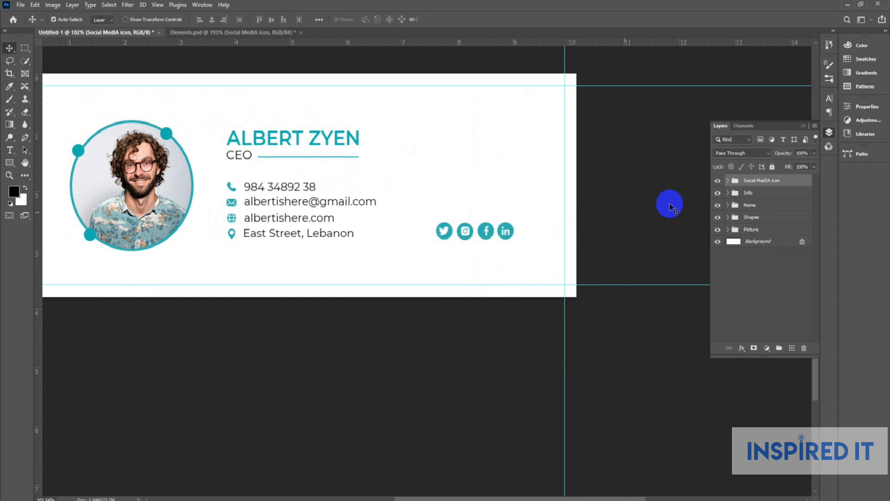
ctrl+click(746, 193)
click(284, 19)
click(626, 195)
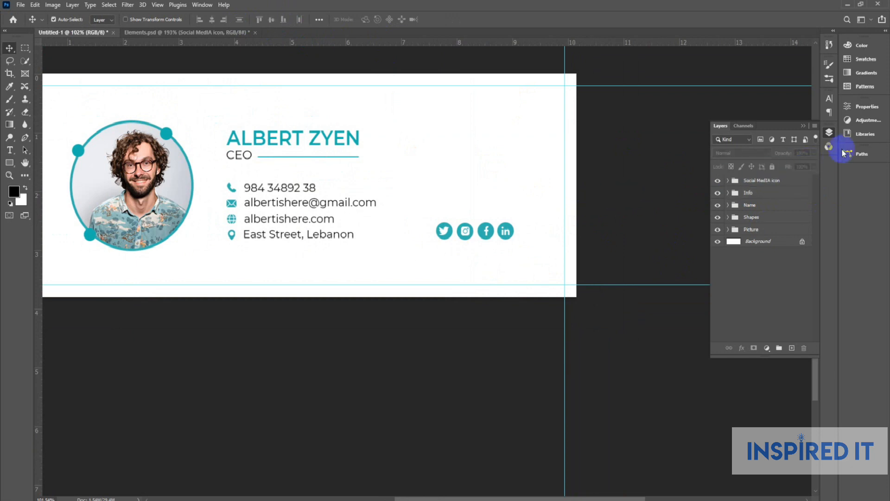
click(828, 134)
scroll(639, 201, down, 2)
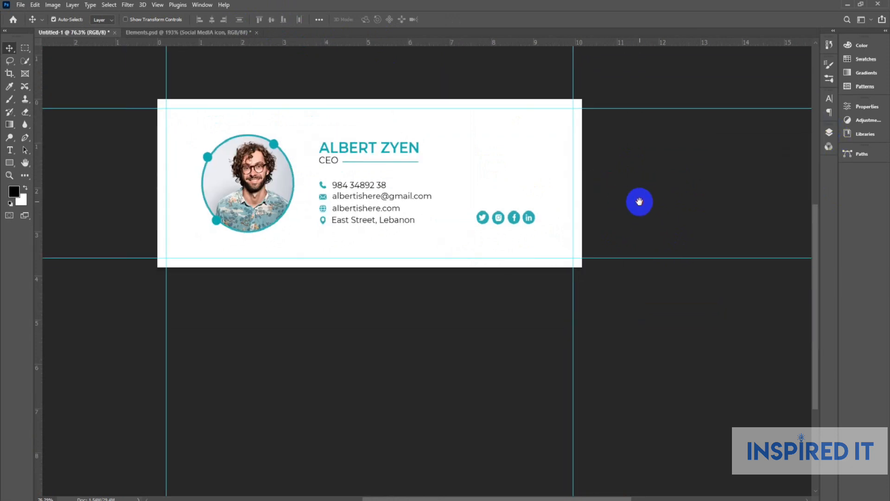
scroll(349, 161, up, 2)
drag(410, 137, 628, 180)
double_click(628, 180)
click(829, 99)
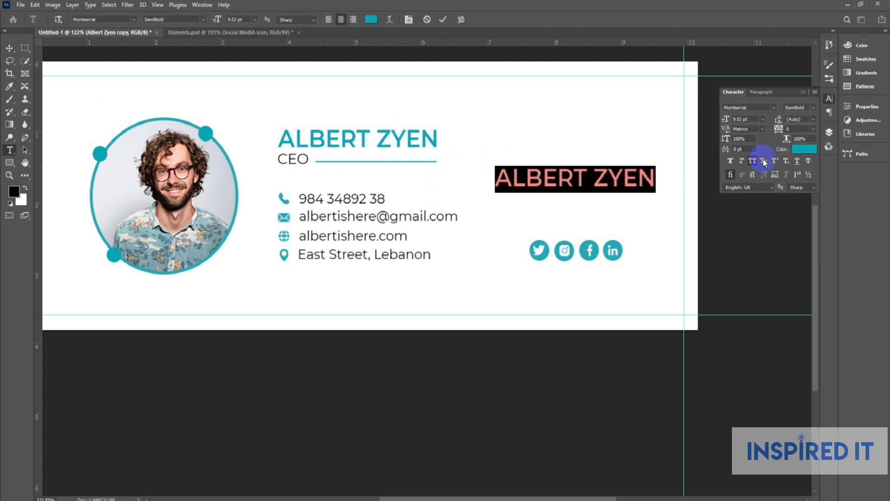
click(829, 98)
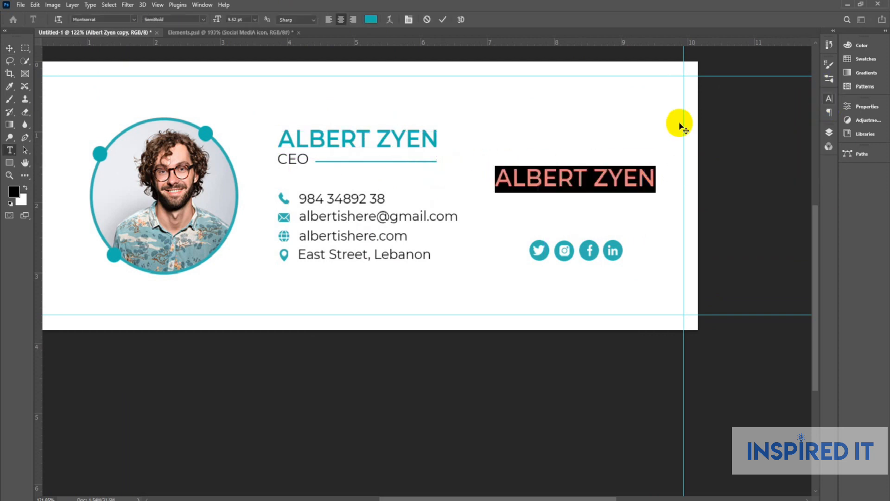
click(828, 99)
click(752, 161)
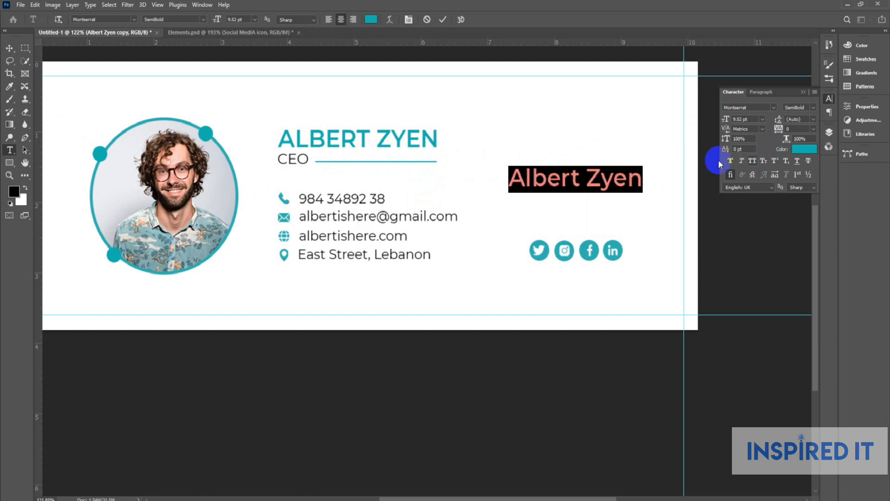
click(9, 48)
Change the copied name's font to the Cervantis script.
double_click(543, 187)
click(120, 19)
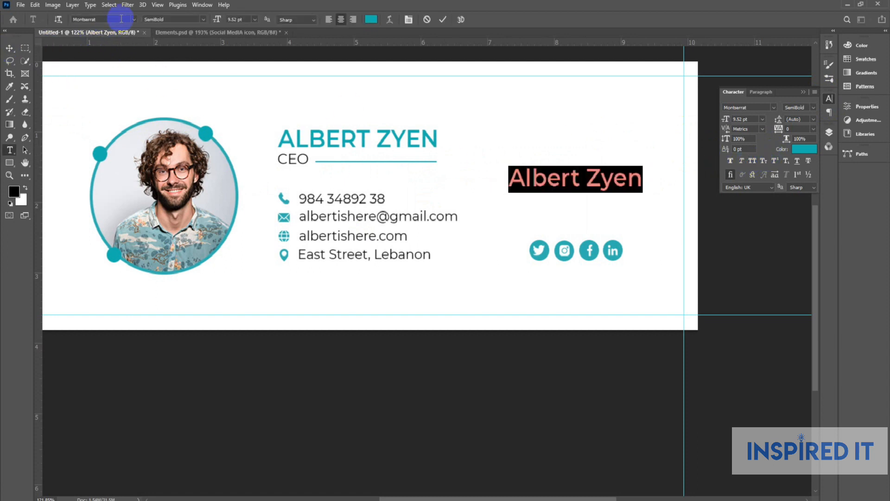
text(cer)
click(118, 49)
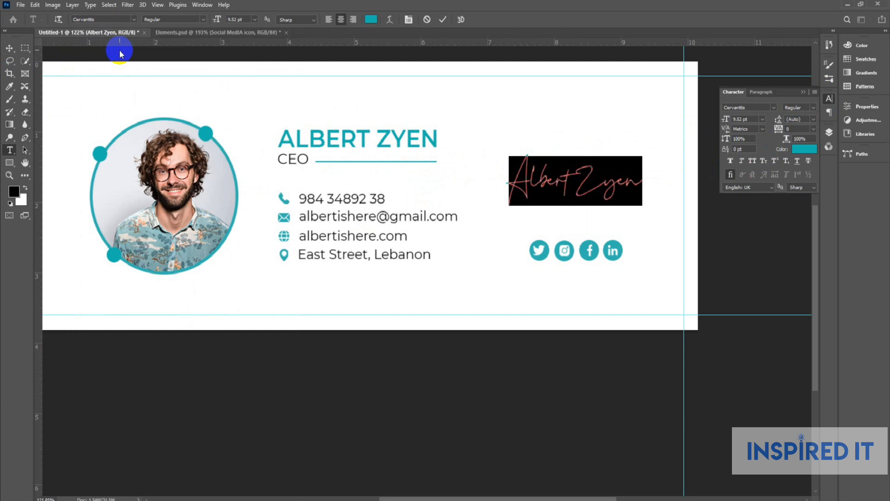
click(9, 48)
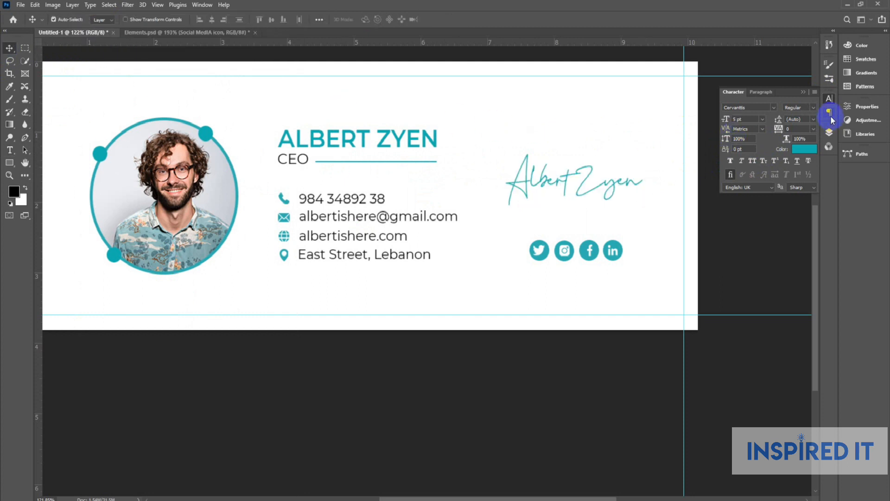
click(830, 98)
scroll(548, 191, up, 3)
Scale the signature to under half size with Ctrl+T and place it just above the social icons.
click(562, 185)
key(ctrl+t)
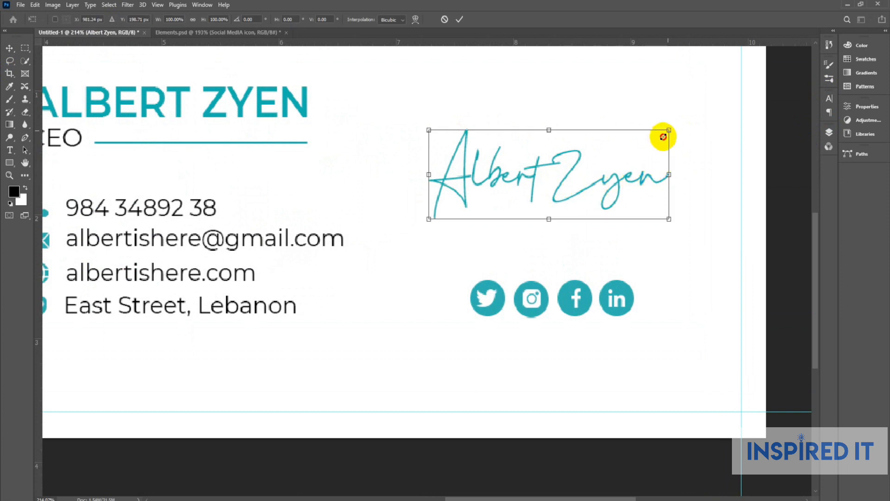
drag(663, 136, 614, 159)
drag(559, 179, 560, 256)
drag(614, 225, 606, 229)
key(Return)
scroll(543, 252, up, 2)
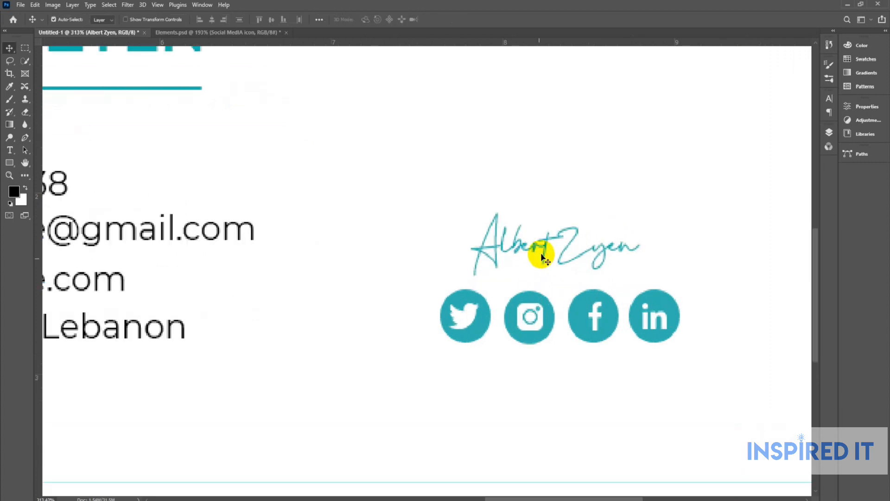
drag(546, 245, 547, 249)
scroll(548, 249, down, 5)
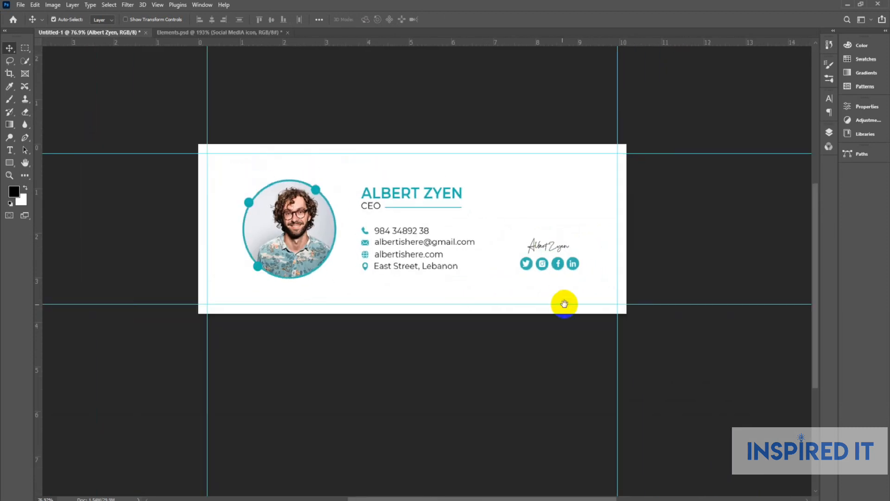
click(834, 136)
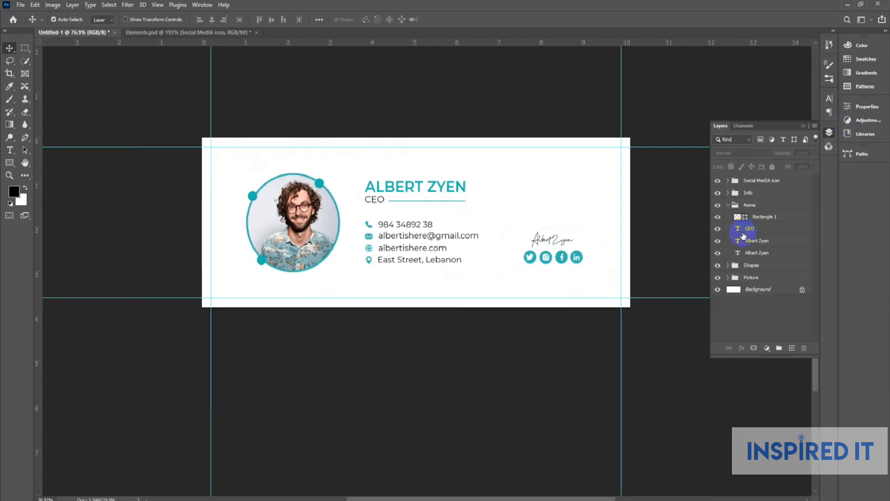
click(768, 221)
click(718, 241)
Move the signature layer to the top of the stack and centre it over the social icons.
click(718, 241)
drag(753, 240, 756, 178)
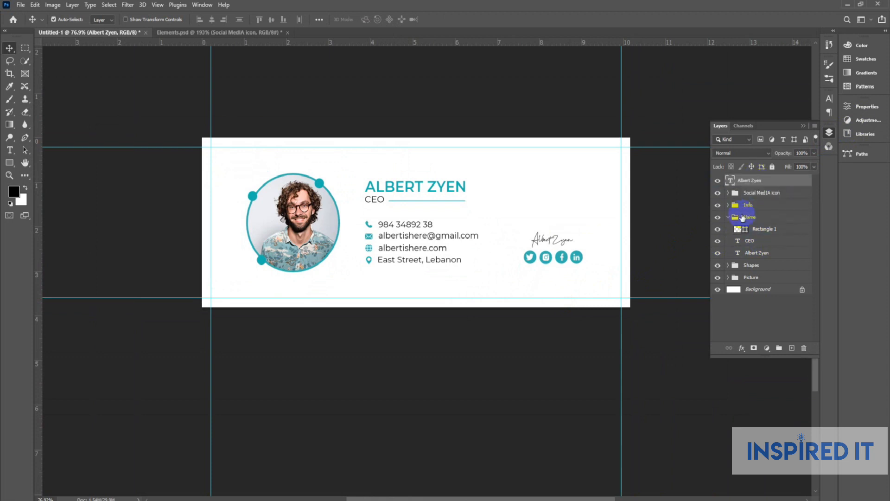
click(732, 219)
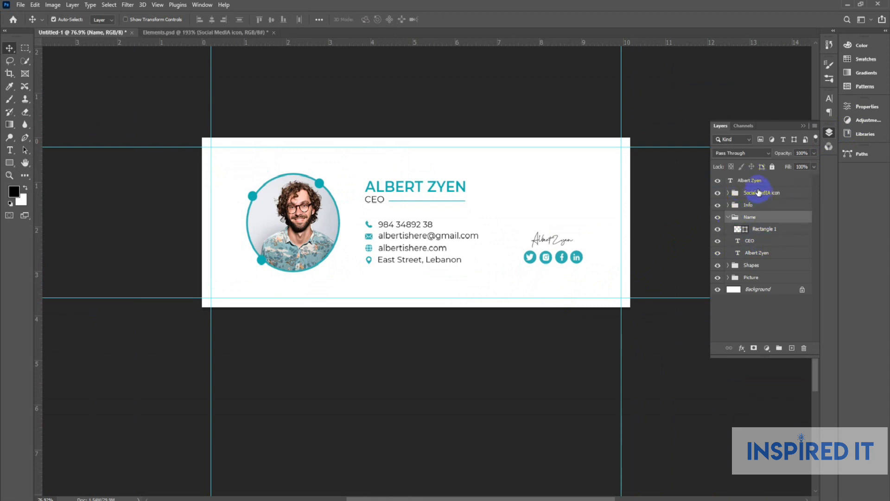
click(756, 180)
shift+click(759, 192)
click(214, 20)
click(670, 207)
click(727, 217)
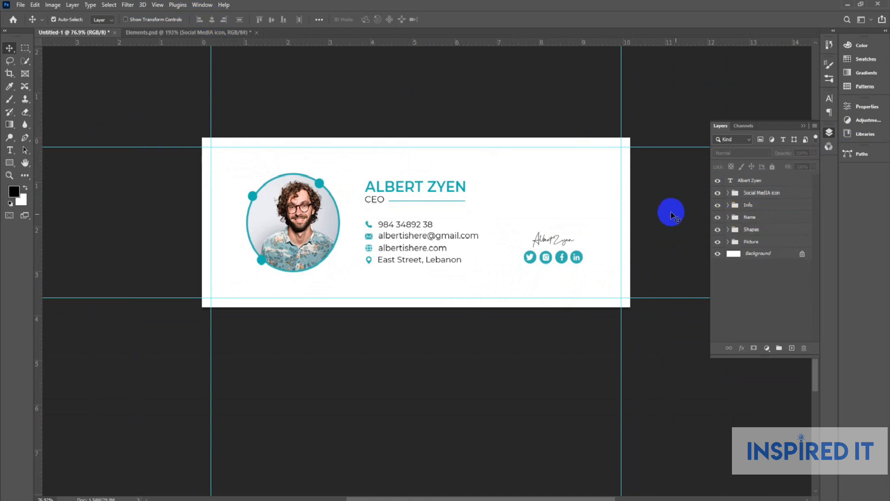
drag(668, 218, 661, 198)
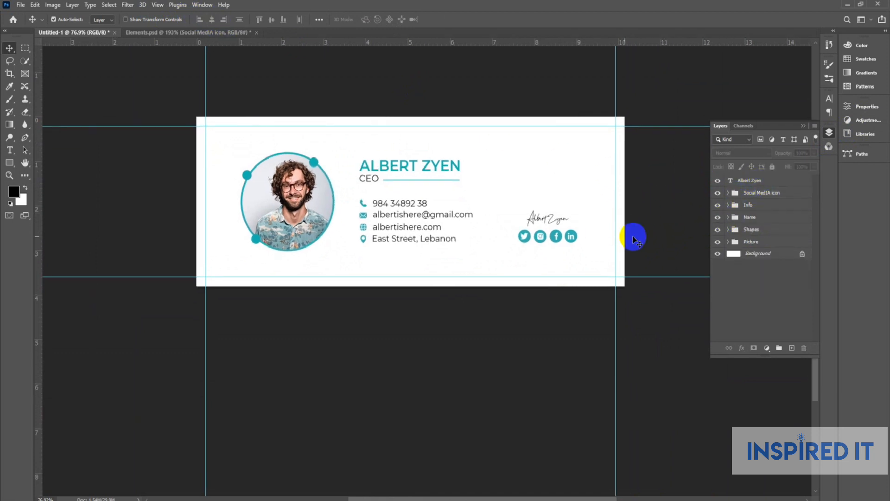
Group signature with Social MedIA icons, Info with Name, and Shapes with Picture.
click(753, 184)
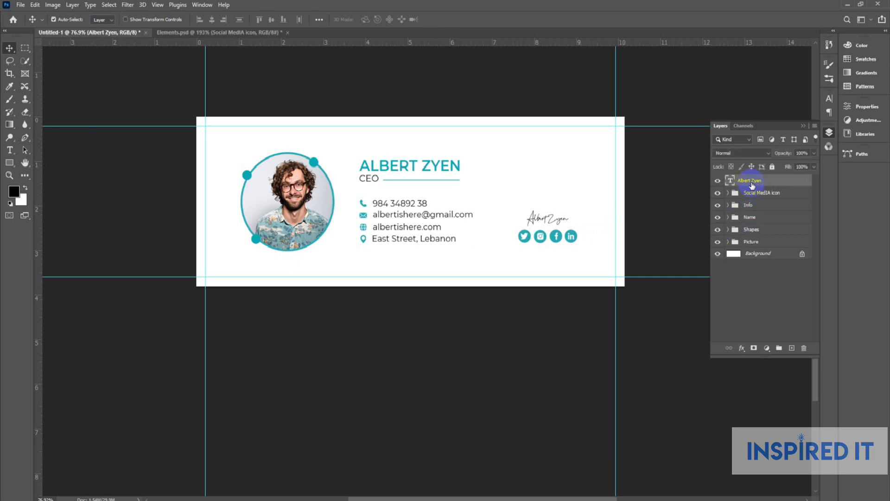
ctrl+click(759, 193)
key(ctrl+g)
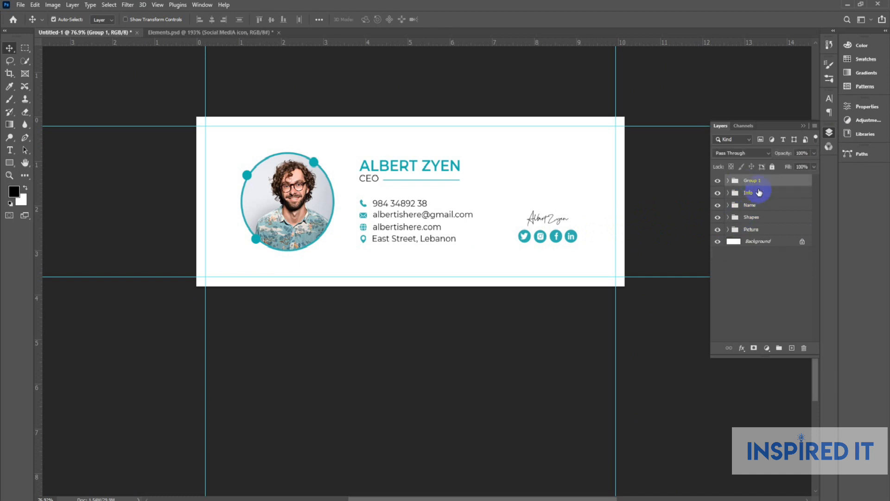
click(759, 193)
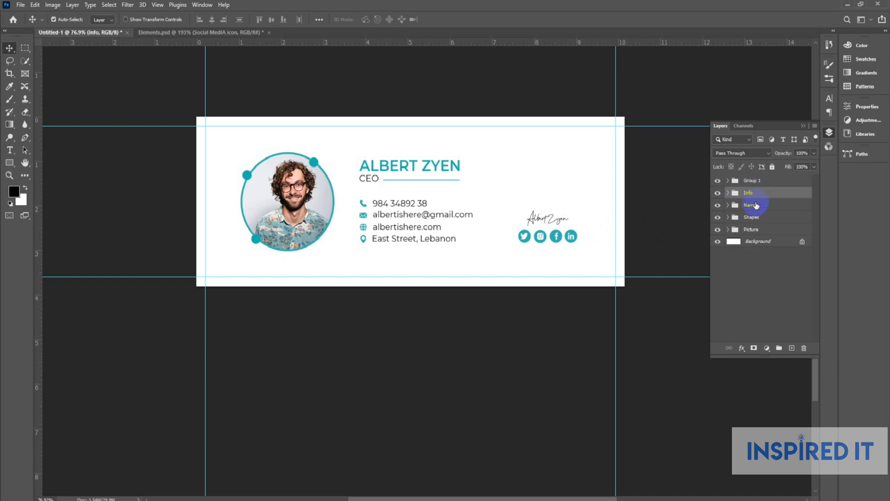
ctrl+click(755, 208)
key(ctrl+g)
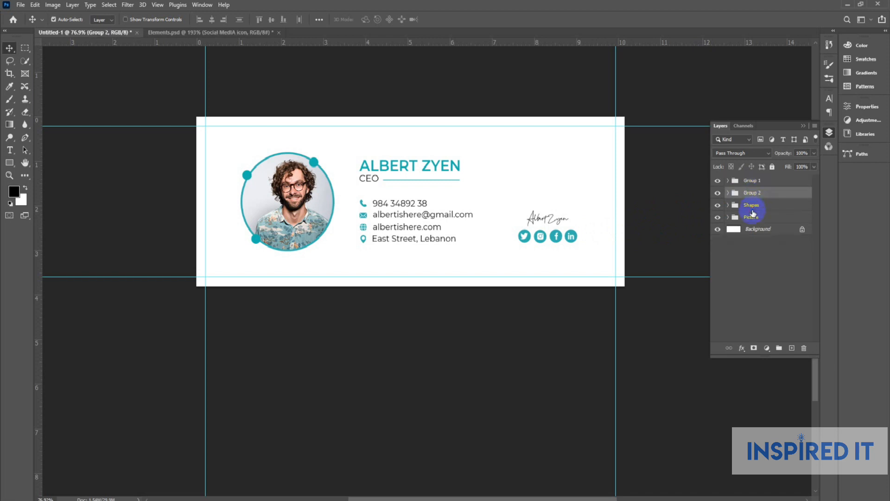
click(752, 206)
ctrl+click(755, 214)
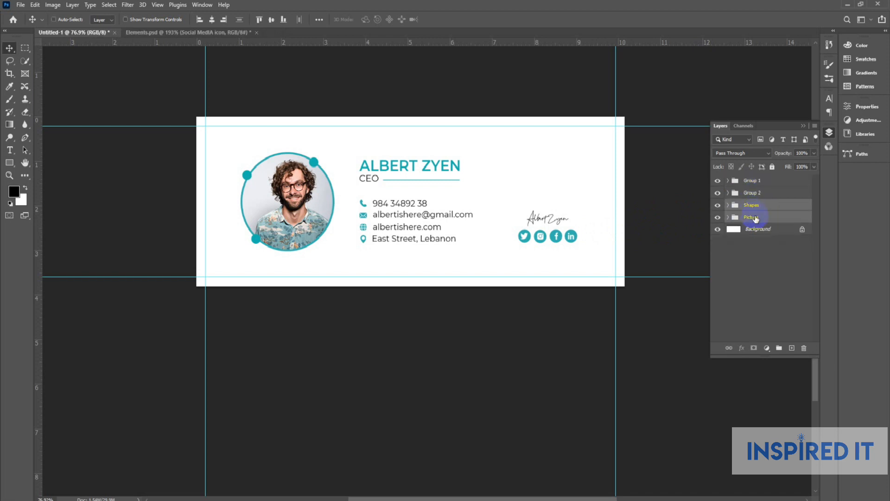
key(ctrl+g)
shift+click(759, 180)
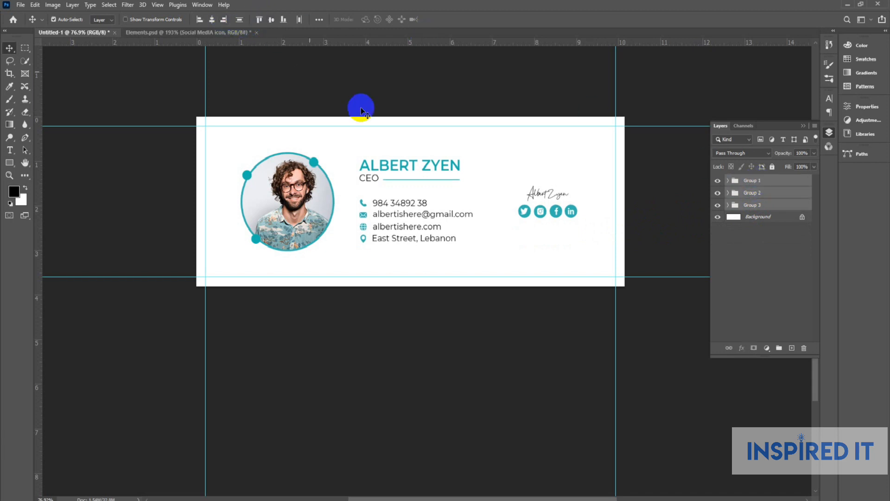
Distribute Groups 1, 2 and 3 by horizontal centres and equal horizontal spacing across the banner.
click(655, 195)
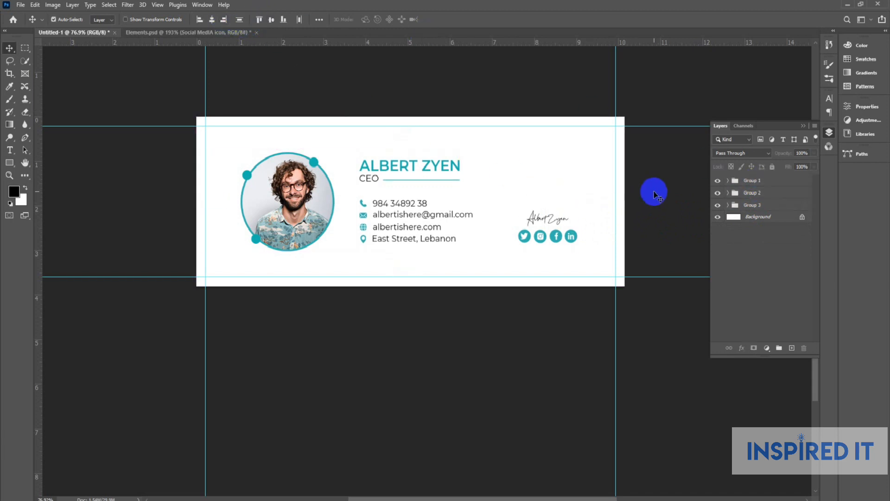
click(760, 181)
ctrl+click(761, 193)
ctrl+click(761, 205)
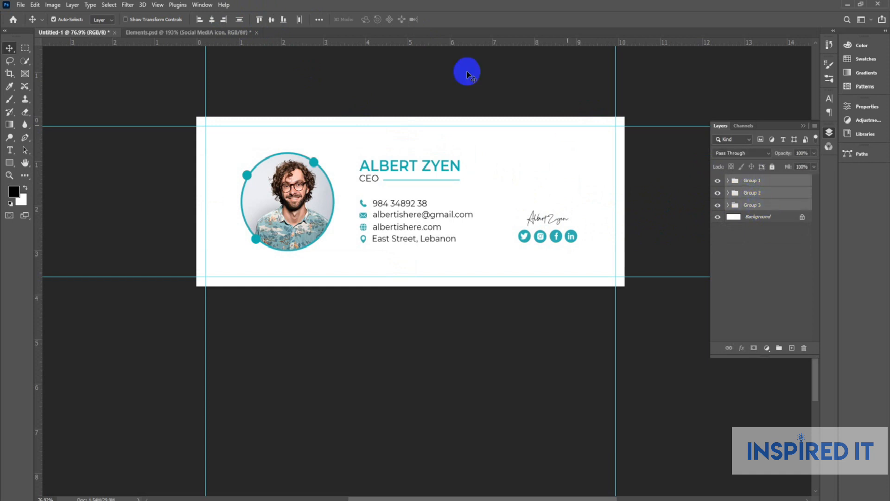
click(305, 21)
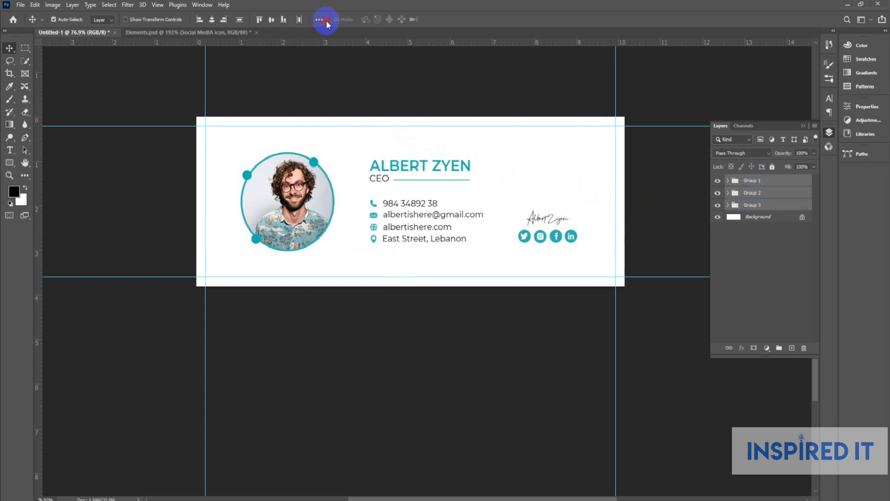
click(327, 20)
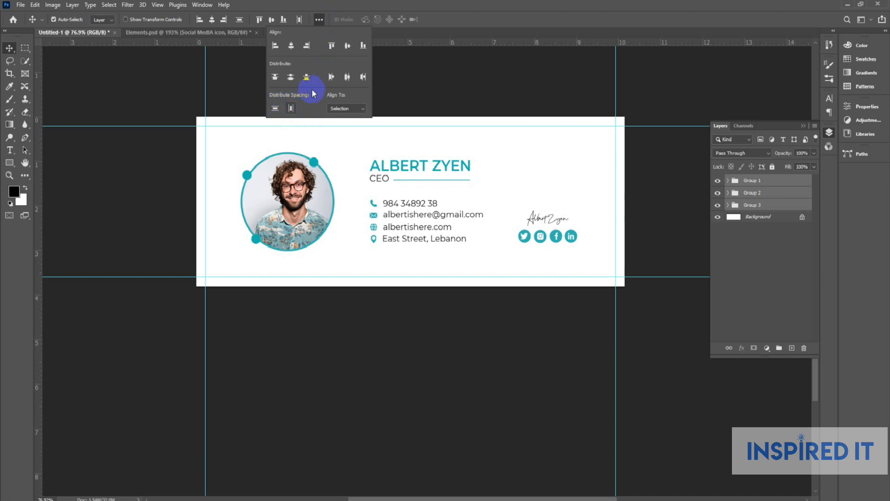
click(347, 77)
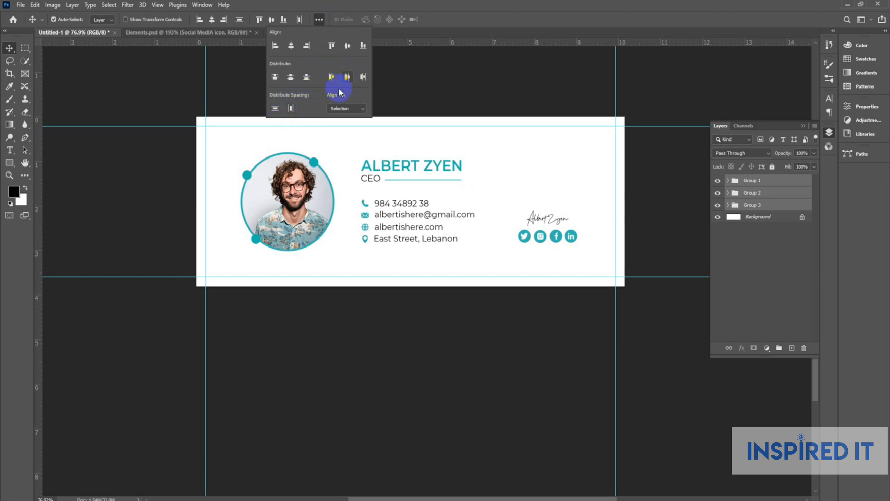
click(294, 110)
click(453, 88)
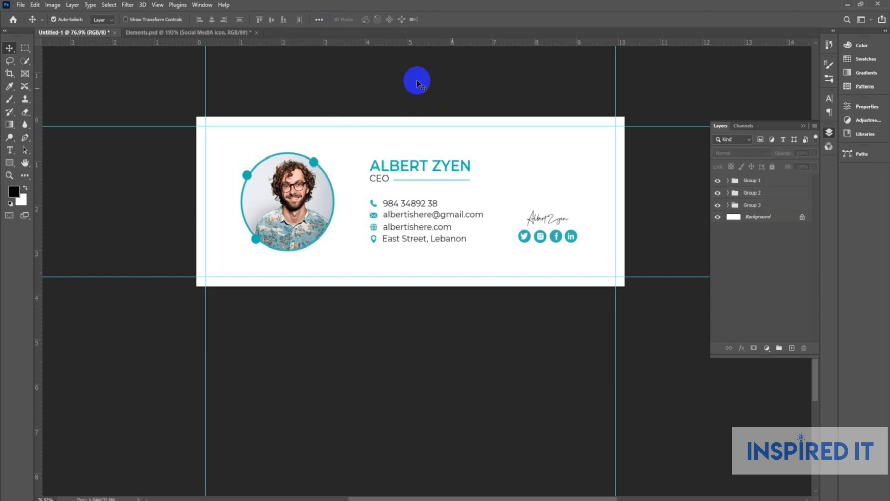
scroll(344, 125, down, 2)
scroll(344, 126, down, 4)
Move a teal circle to the bottom-left and copy it to the banner's top-right corner.
scroll(393, 173, up, 7)
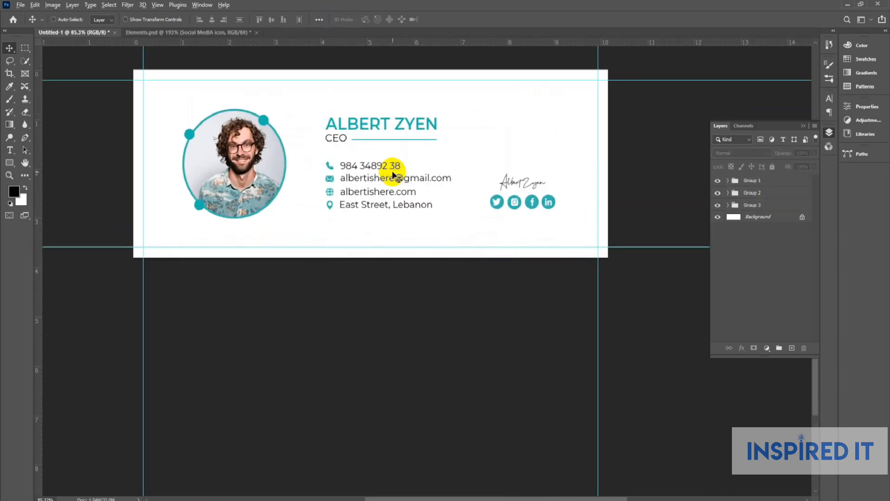
click(829, 133)
scroll(621, 183, down, 2)
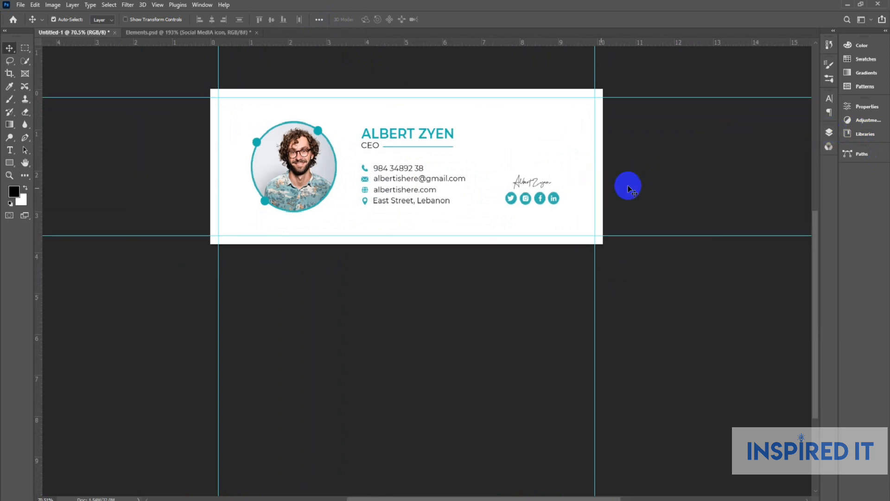
scroll(308, 195, up, 4)
scroll(369, 214, down, 4)
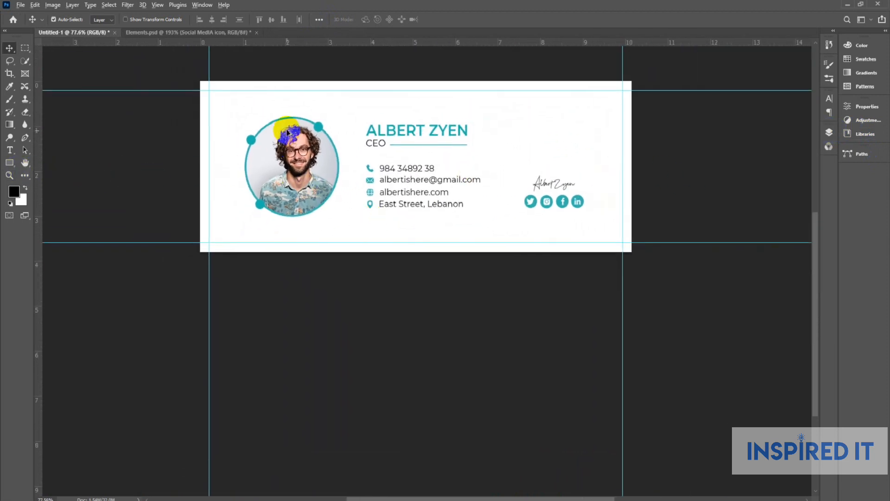
scroll(285, 130, up, 3)
drag(296, 112, 130, 255)
scroll(190, 278, down, 3)
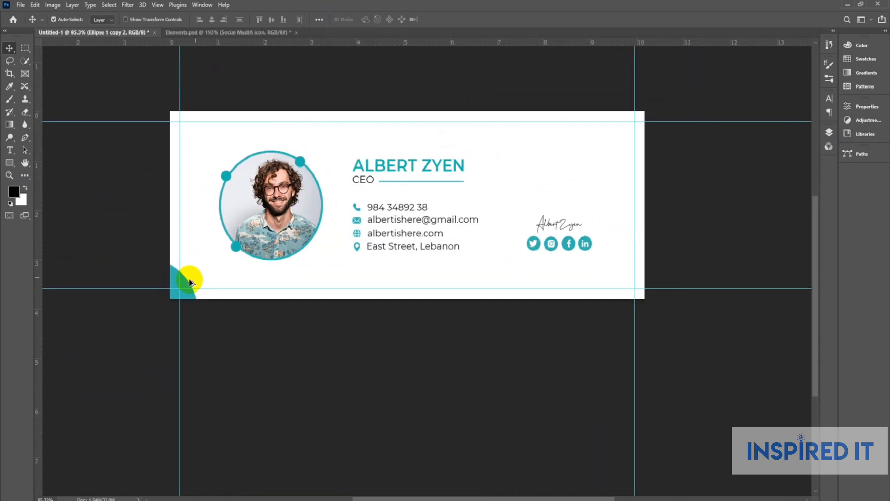
drag(184, 284, 645, 68)
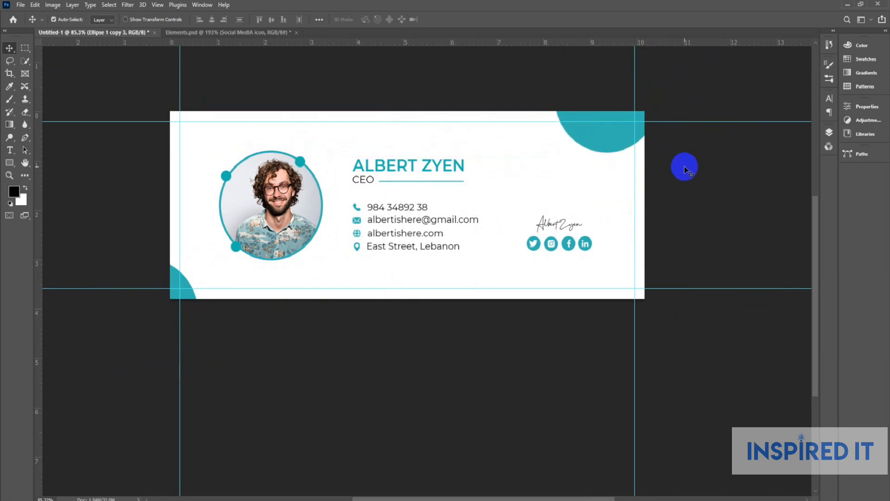
Shrink a circle copy into a small teal dot and place dots beside both corner circles.
drag(603, 159, 607, 182)
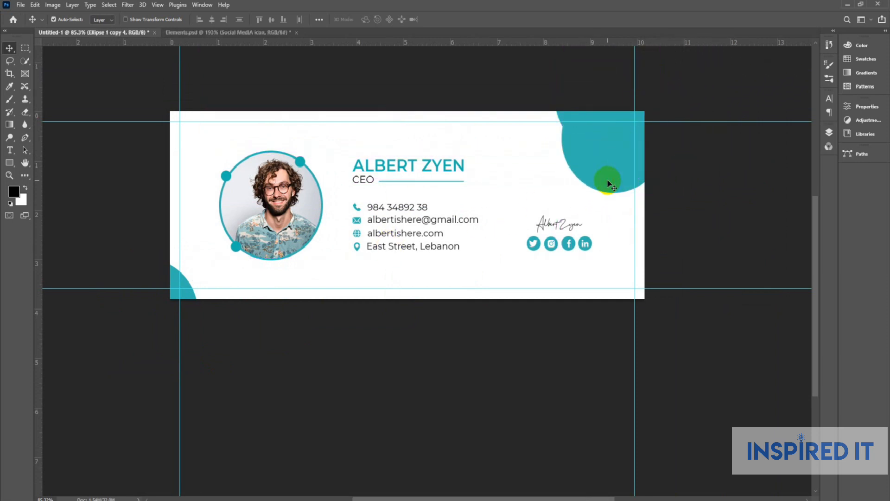
key(ctrl+t)
mouse_move(661, 103)
mouse_down()
mouse_move(630, 143)
mouse_move(604, 135)
mouse_move(615, 195)
mouse_move(632, 149)
mouse_move(641, 160)
mouse_move(662, 143)
mouse_move(170, 304)
mouse_up()
key(Return)
scroll(627, 140, up, 2)
scroll(641, 160, up, 2)
scroll(642, 160, up, 2)
key(ctrl+t)
key(Return)
scroll(646, 143, down, 3)
click(236, 338)
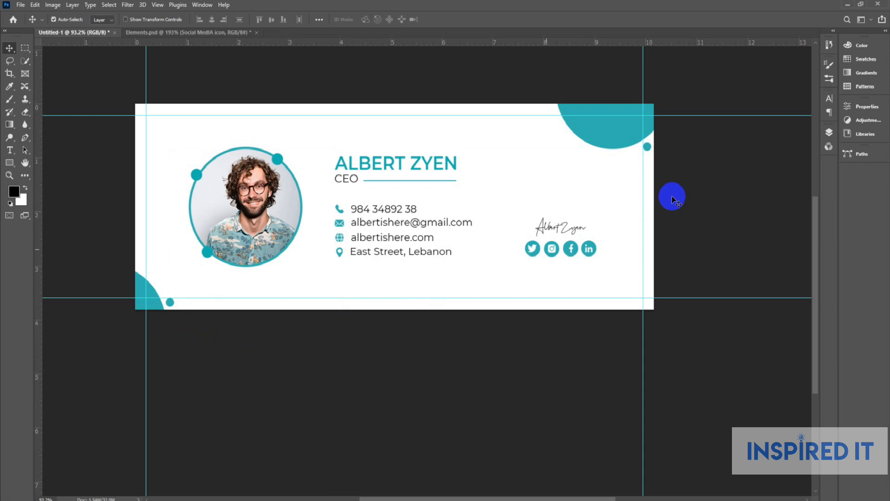
Set the top-right circle and its dot to 0% opacity.
drag(604, 174, 676, 124)
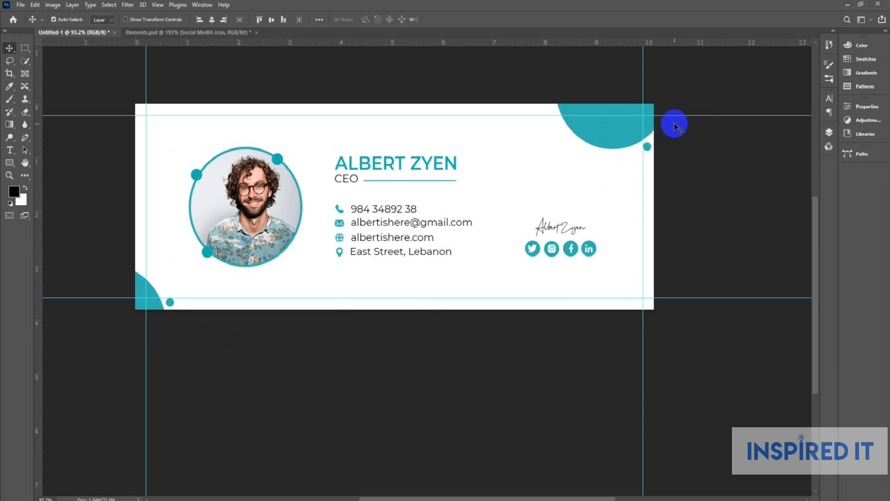
click(828, 133)
click(808, 153)
drag(804, 164, 772, 171)
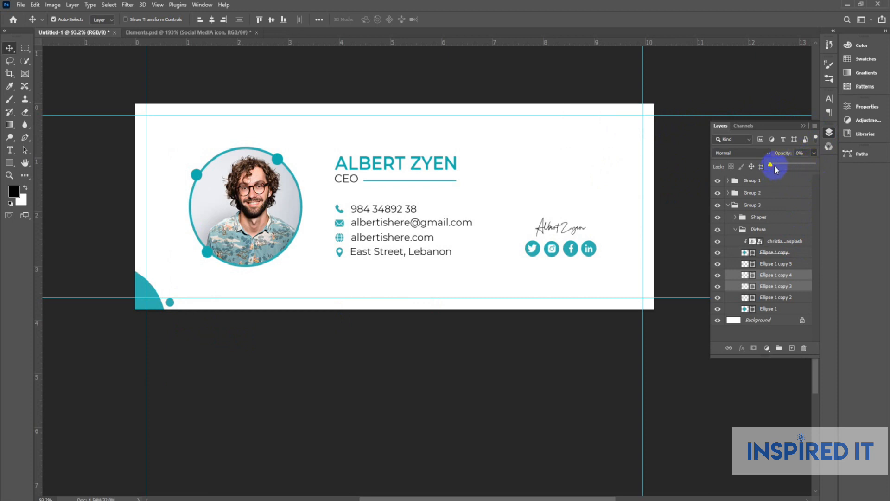
Bring the top-right circle and dot back at 17% opacity.
drag(780, 169, 780, 167)
click(690, 153)
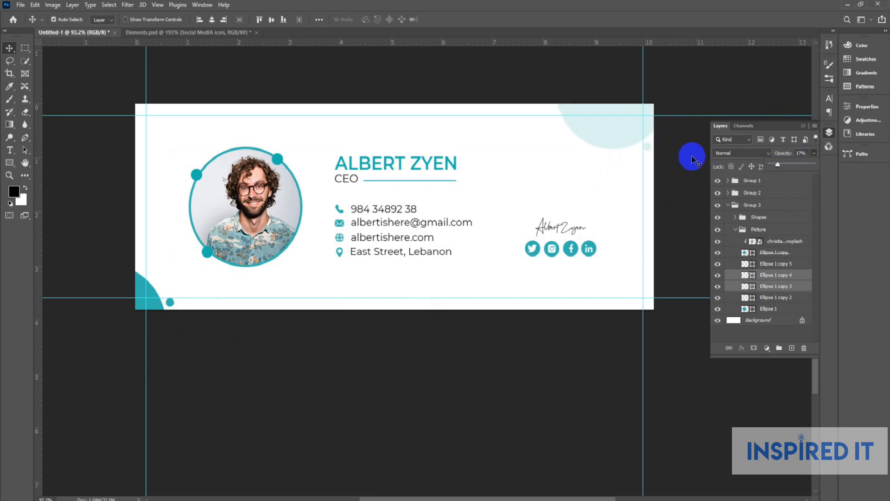
click(830, 133)
Set the bottom-left circle and dot to about 17% opacity, then select both corner pairs.
drag(145, 342, 184, 325)
click(830, 133)
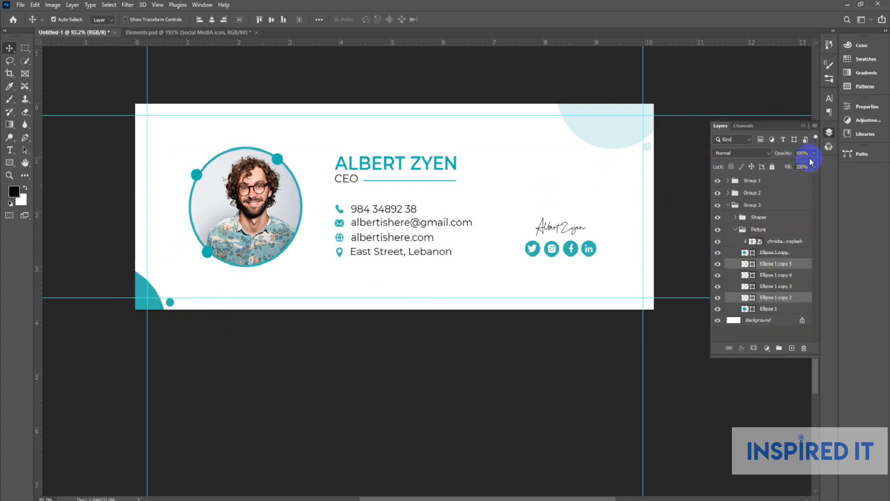
drag(813, 166, 771, 172)
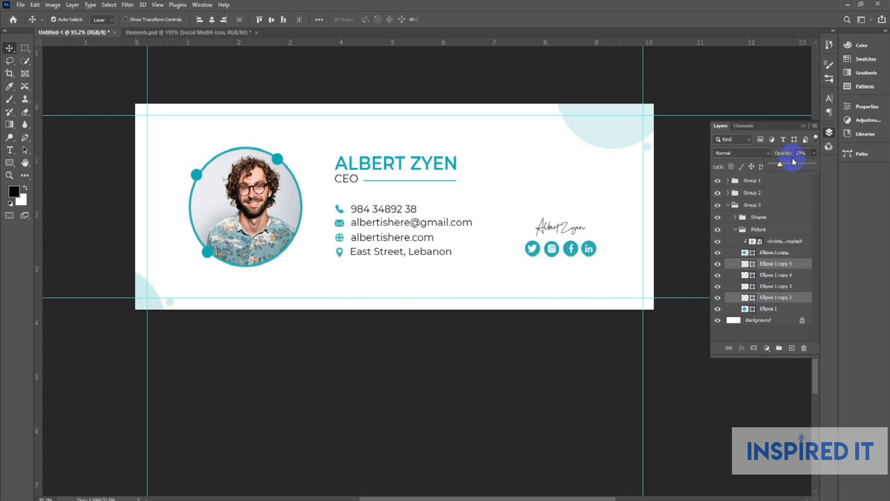
drag(796, 153, 791, 154)
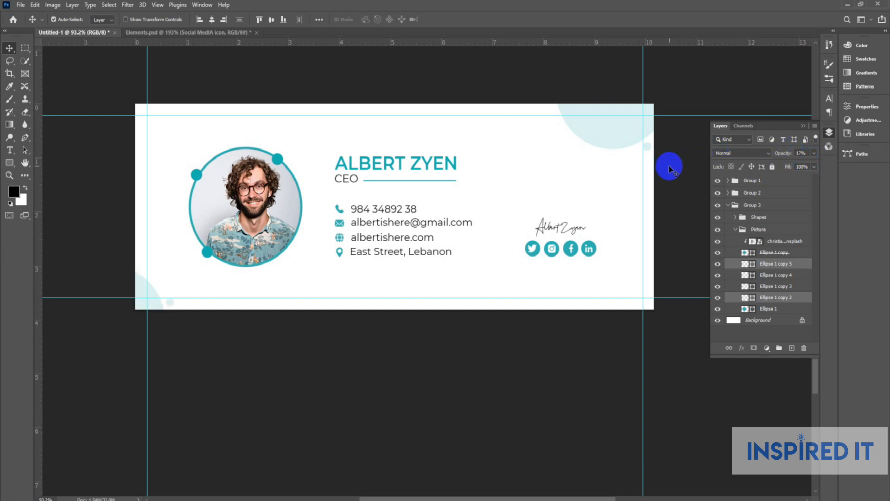
click(670, 169)
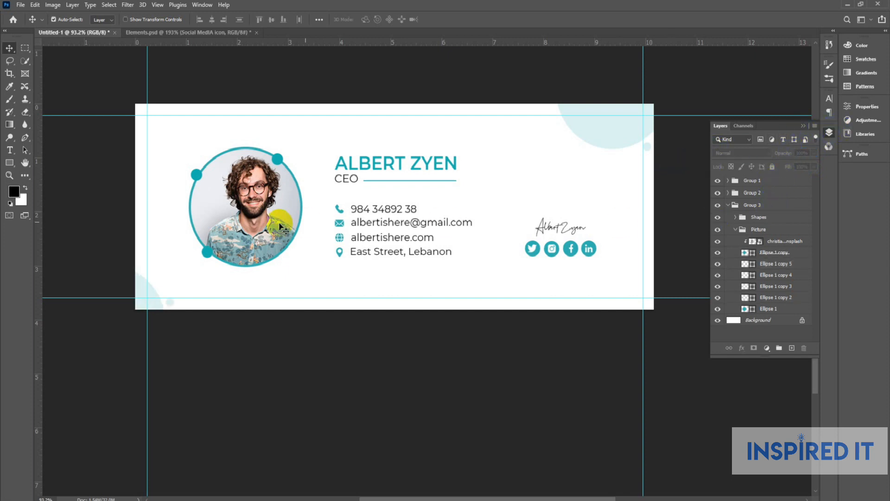
drag(99, 275, 182, 345)
drag(628, 78, 683, 211)
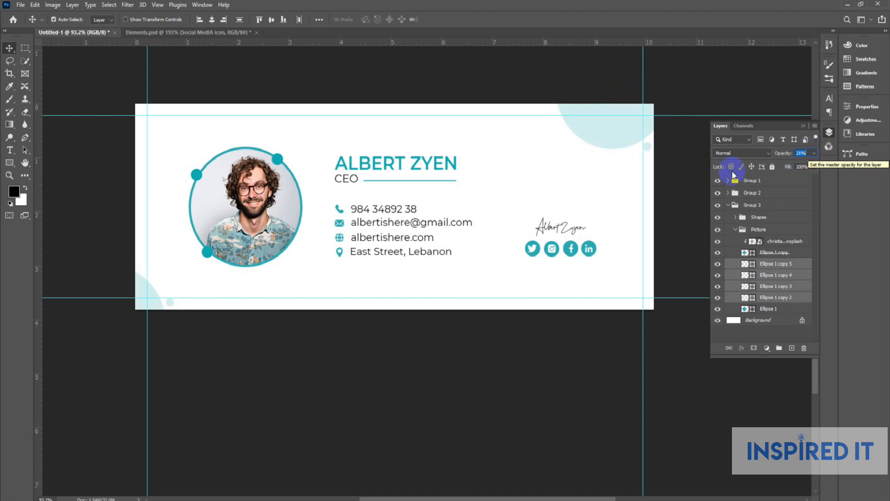
click(830, 133)
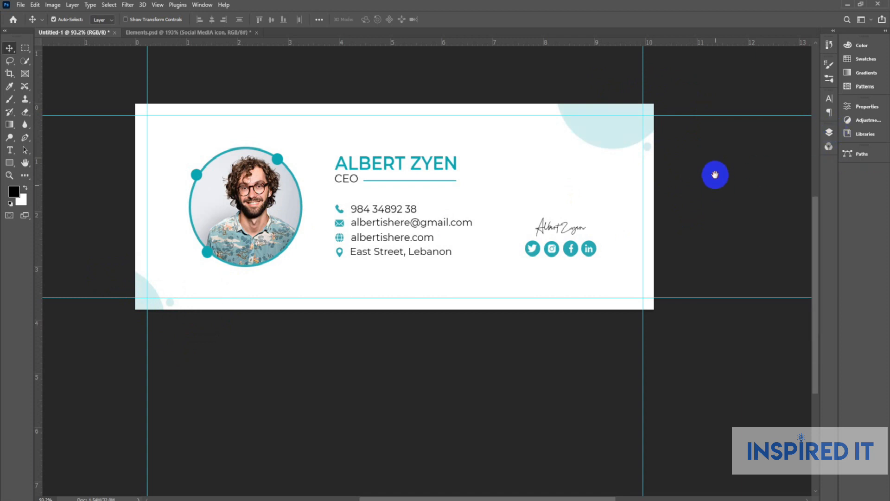
Hide the guides with Ctrl+;, review the banner, and open Save a Copy with Alt+Ctrl+S.
scroll(714, 172, down, 2)
key(ctrl+semicolon)
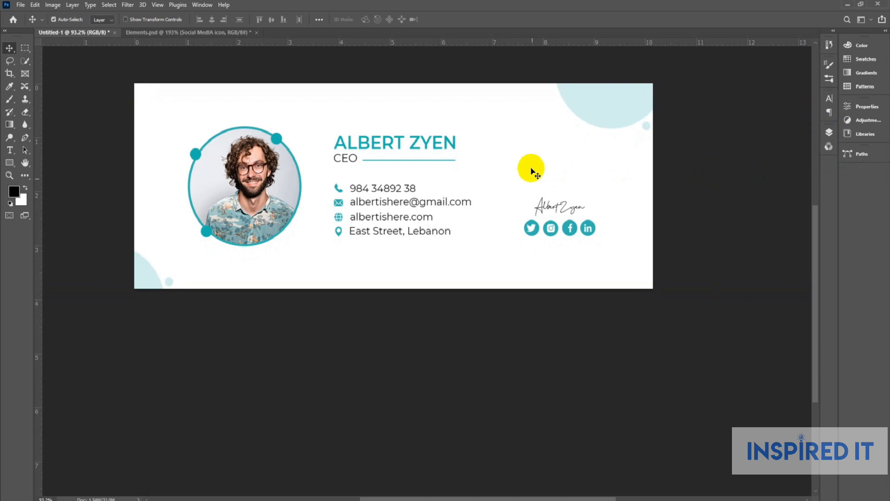
scroll(531, 173, up, 3)
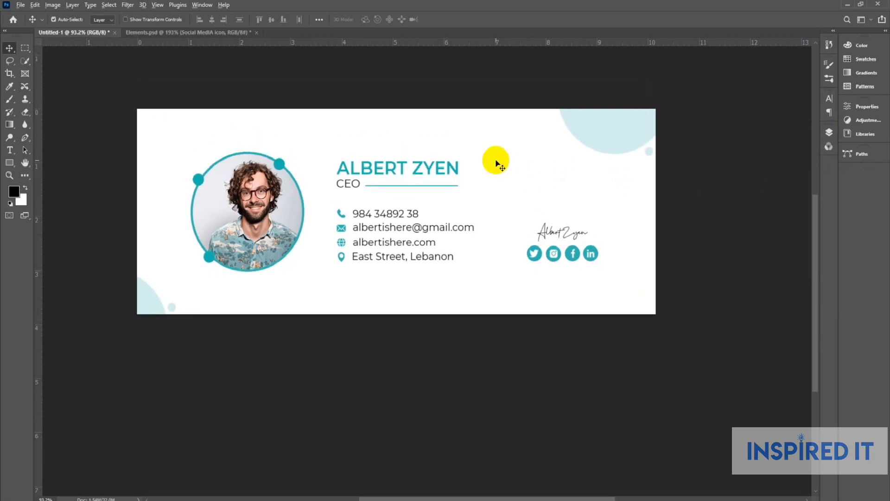
scroll(495, 160, down, 2)
drag(552, 221, 539, 273)
scroll(468, 278, up, 7)
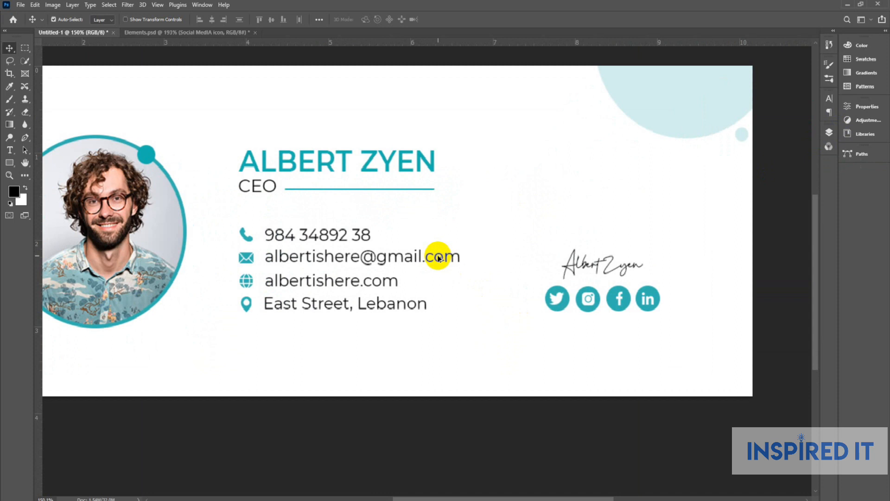
scroll(439, 259, up, 2)
scroll(439, 258, down, 5)
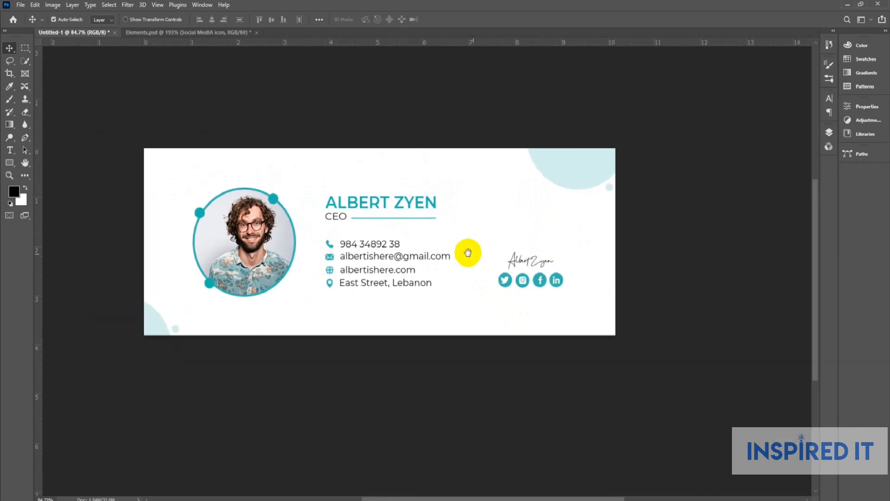
scroll(513, 249, down, 2)
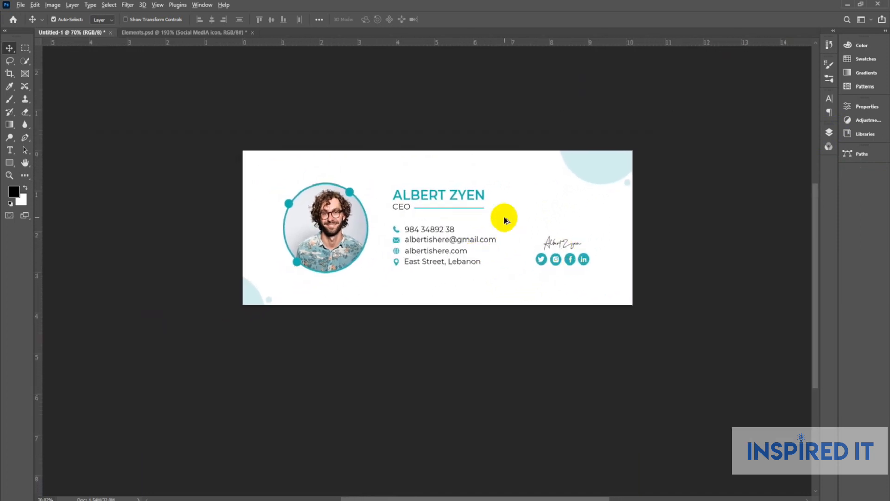
scroll(503, 223, up, 2)
scroll(505, 222, down, 1)
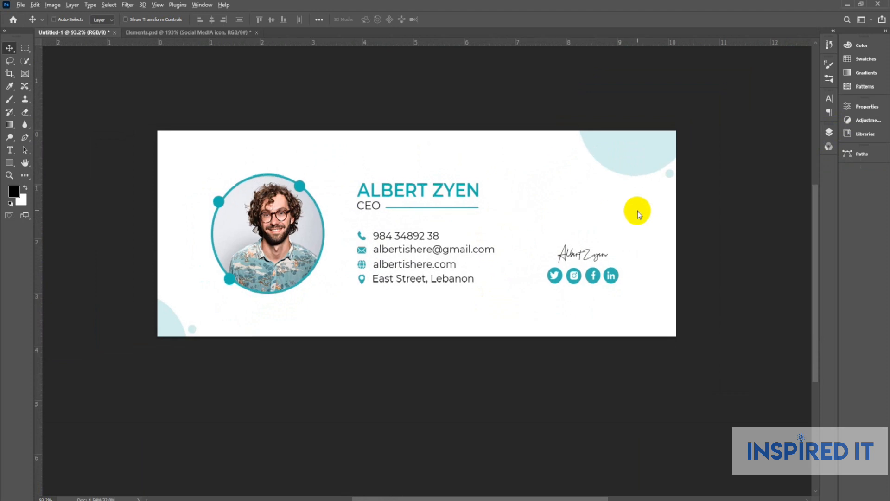
key(ctrl+alt+s)
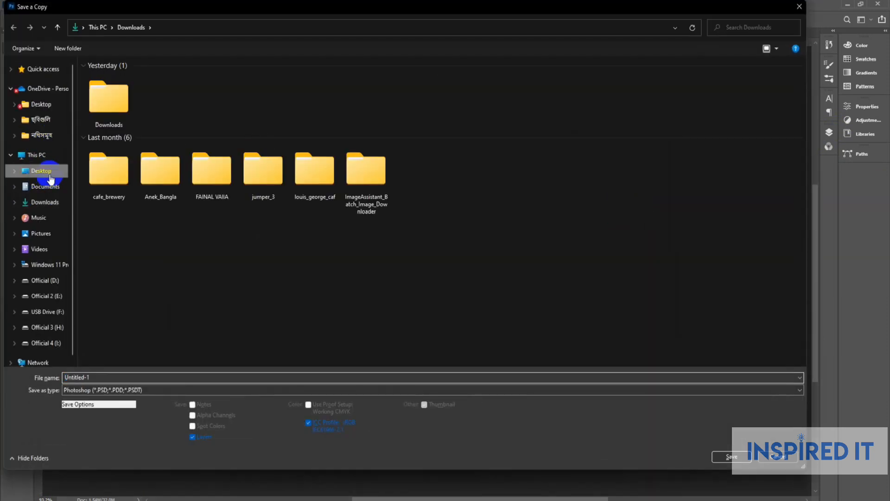
Save a JPEG copy named 'Email Signature 1' to the Desktop at Quality 12 (Maximum).
click(46, 170)
click(101, 376)
text(Email Signature 1)
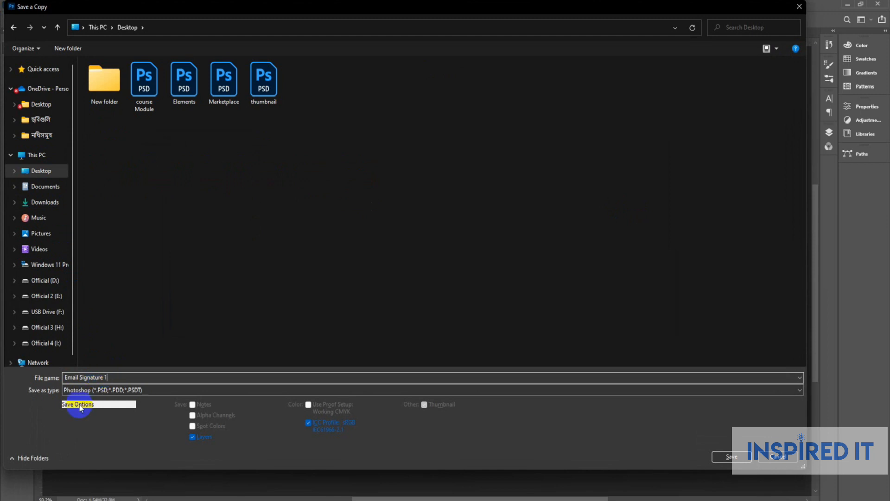
click(139, 390)
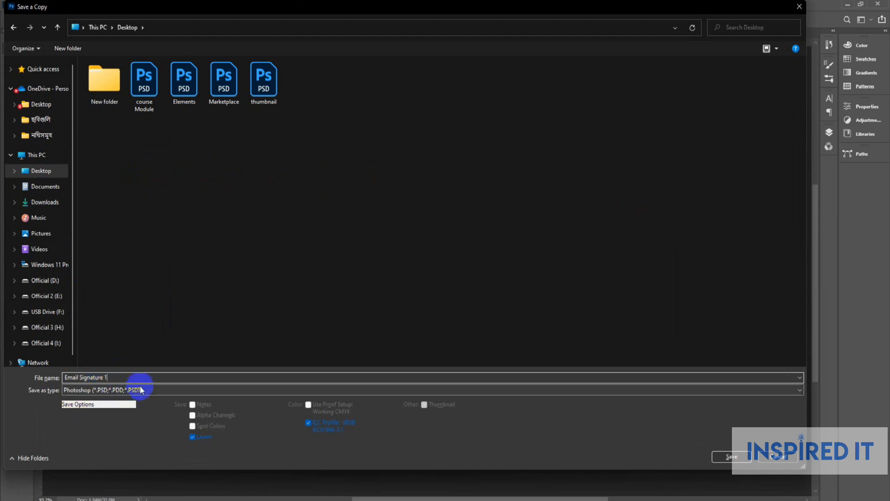
click(107, 291)
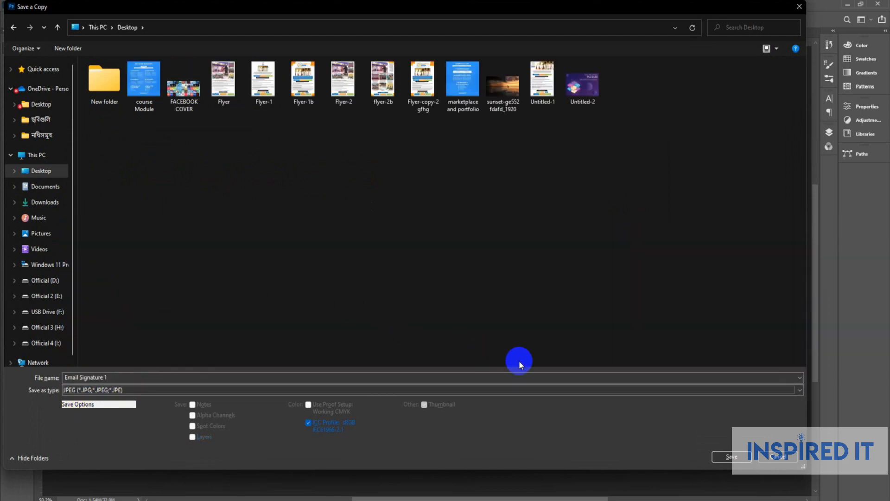
click(725, 456)
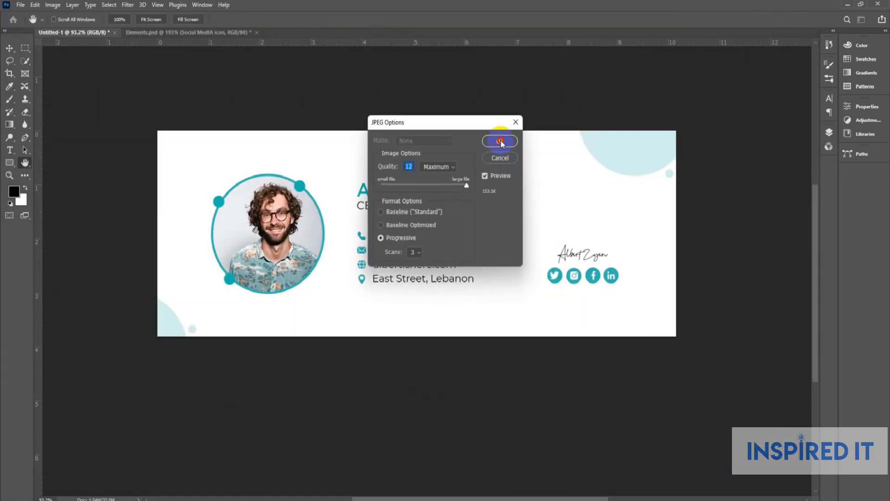
click(500, 141)
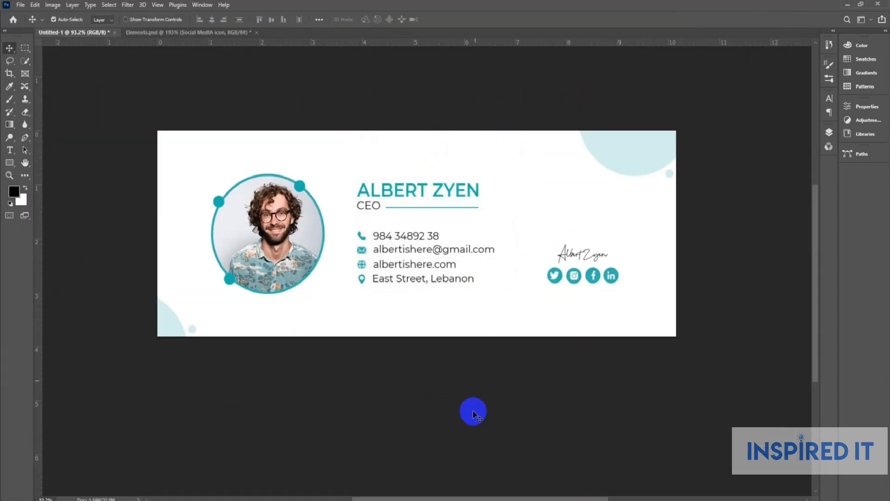